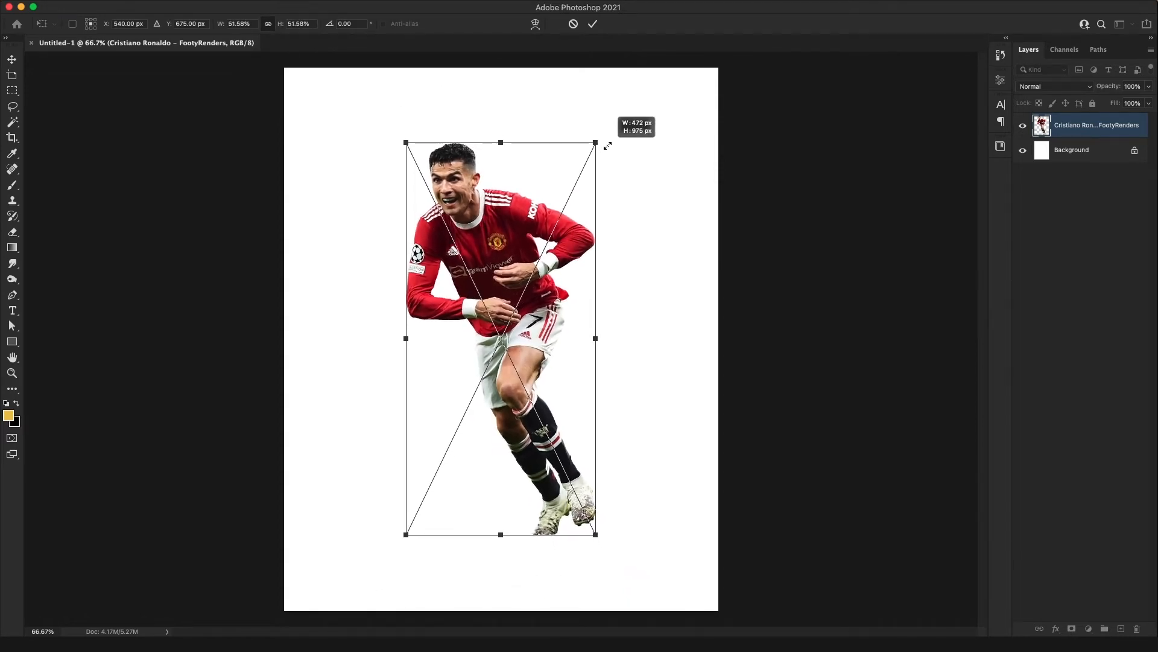
Commit the player cutout's scaling at 51.58% and delete the white Background layer
{"action": "key", "text": "Return"}
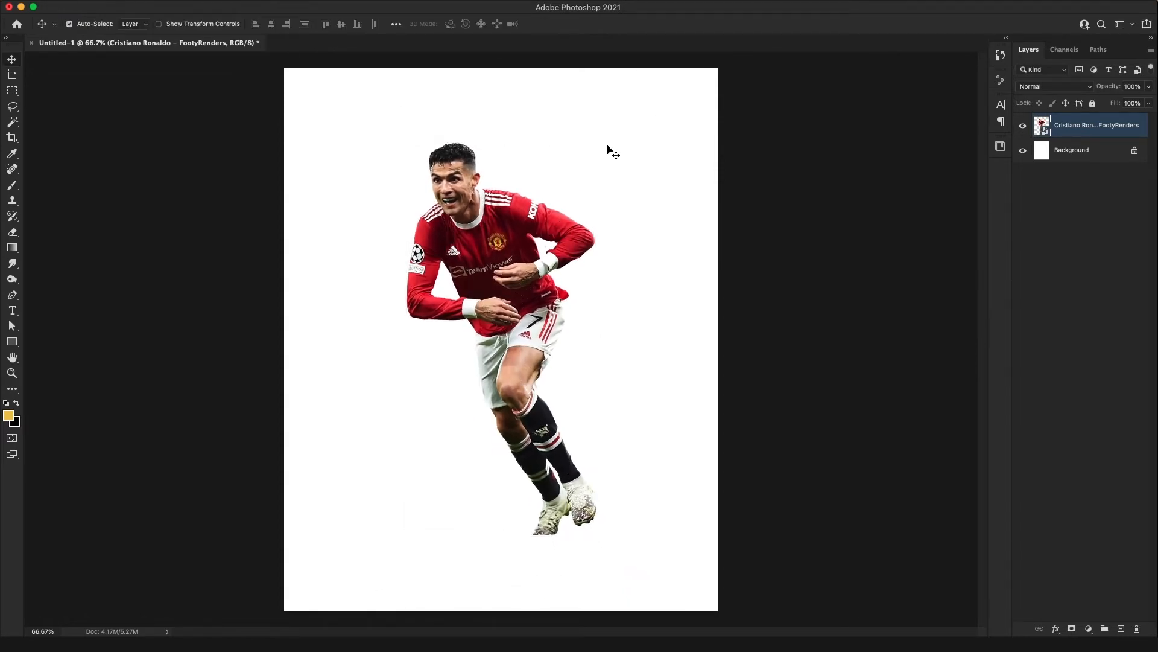
{"action": "key", "text": "super+minus"}
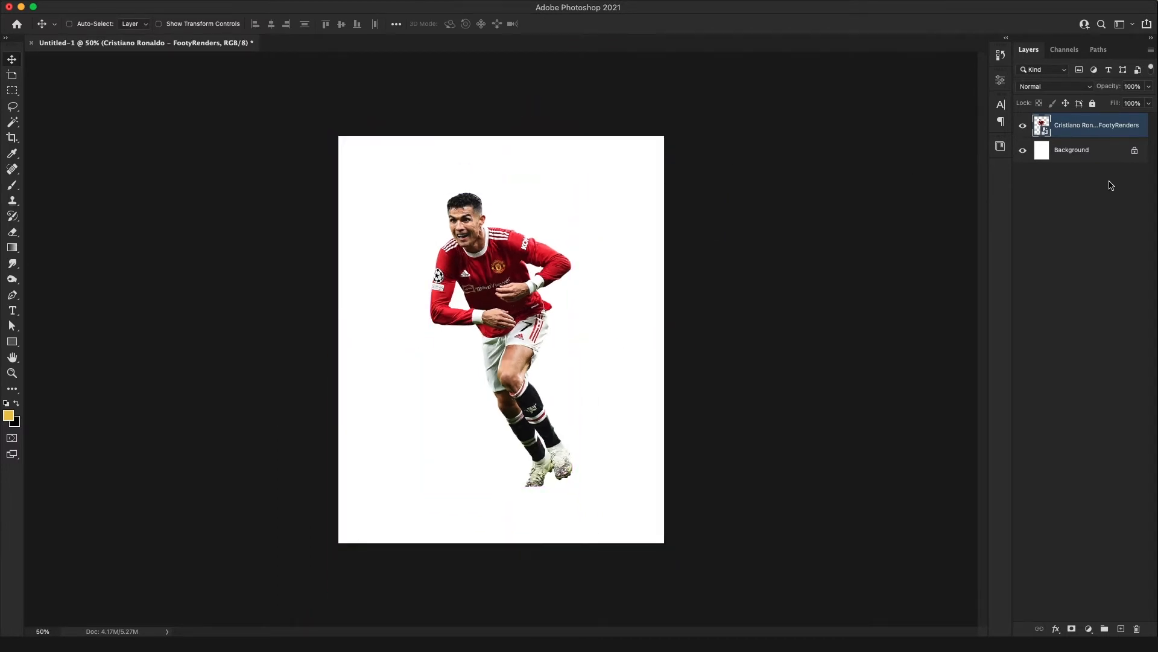
{"action": "left_click", "coordinate": [1134, 150]}
{"action": "key", "text": "Delete"}
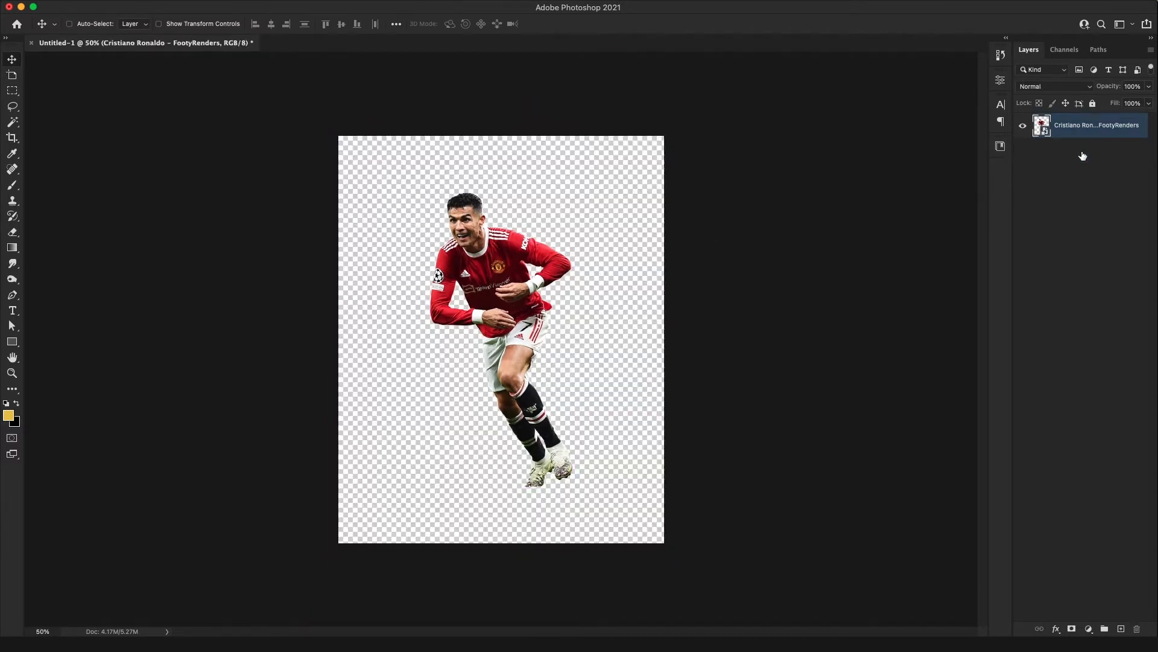
Add a light grey (b8b8b8) Solid Color fill layer and place it beneath the player layer
{"action": "left_click", "coordinate": [1090, 630]}
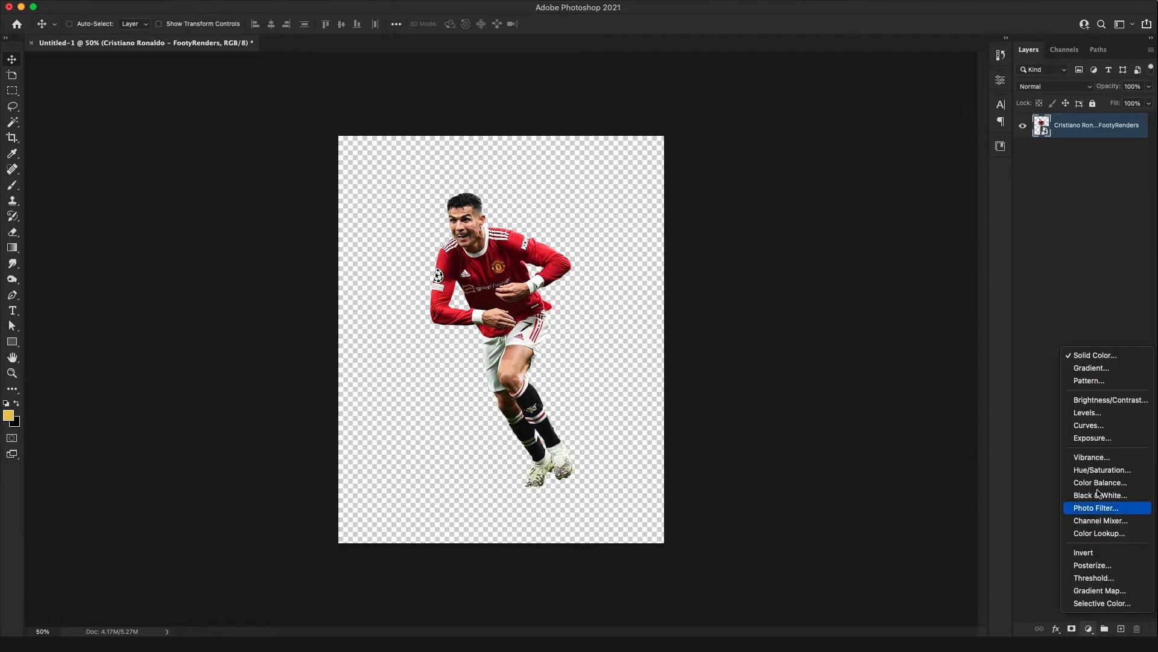
{"action": "left_click", "coordinate": [1096, 355]}
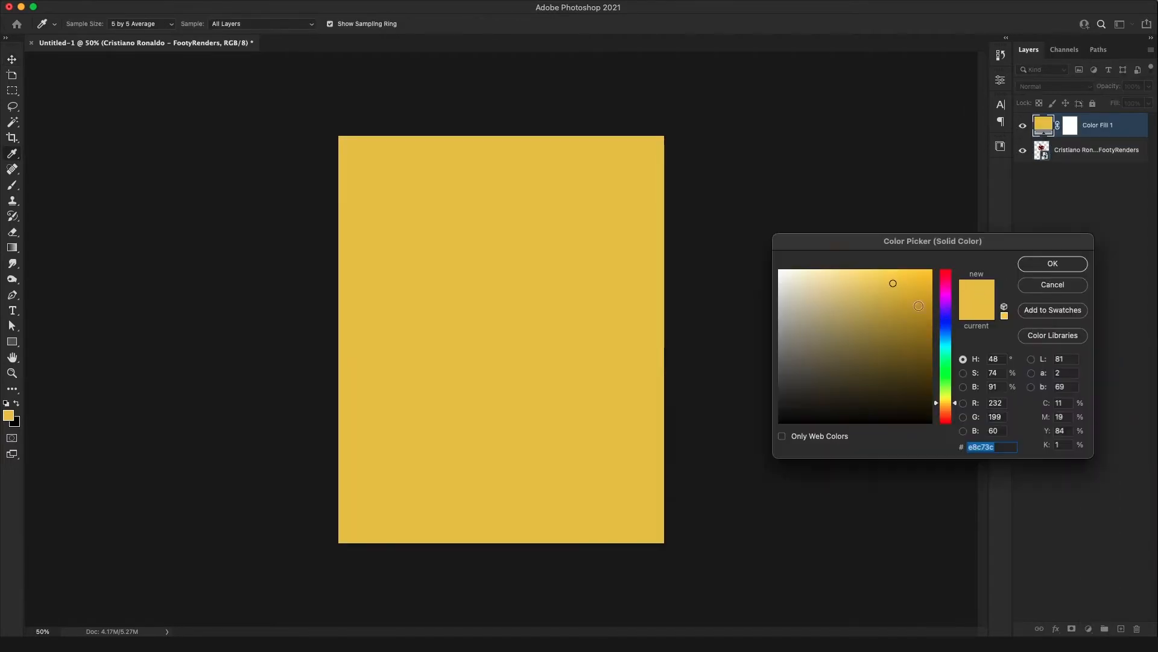
{"action": "left_click", "coordinate": [779, 312]}
{"action": "left_click", "coordinate": [1038, 265]}
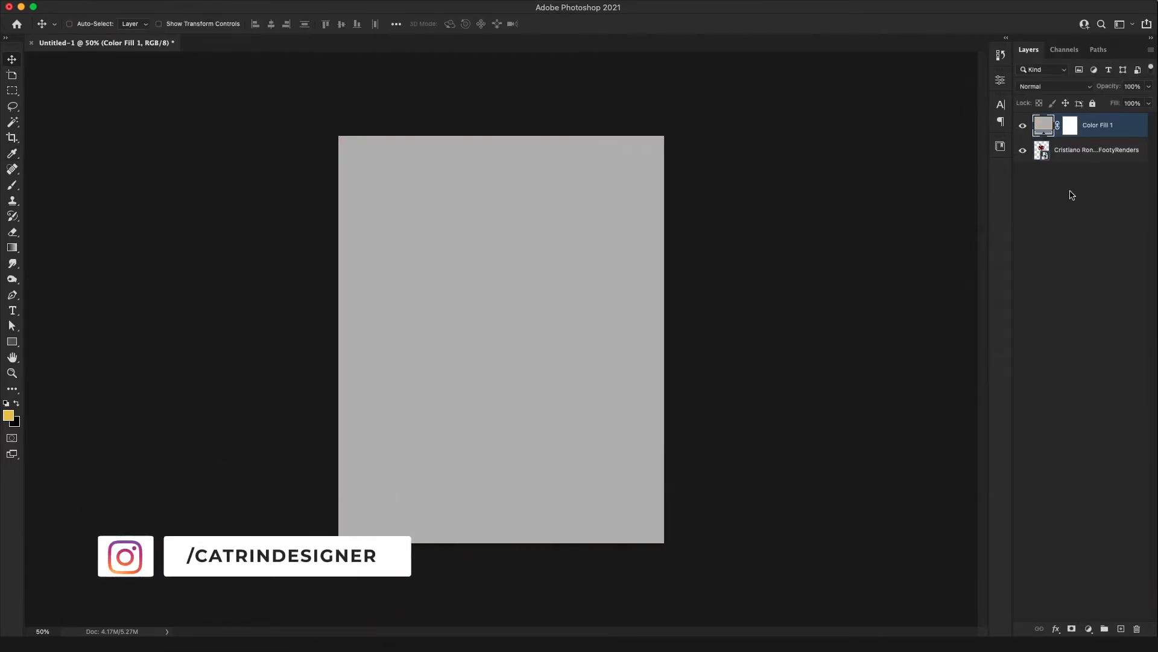
{"action": "left_click_drag", "start_coordinate": [1086, 124], "coordinate": [1046, 152]}
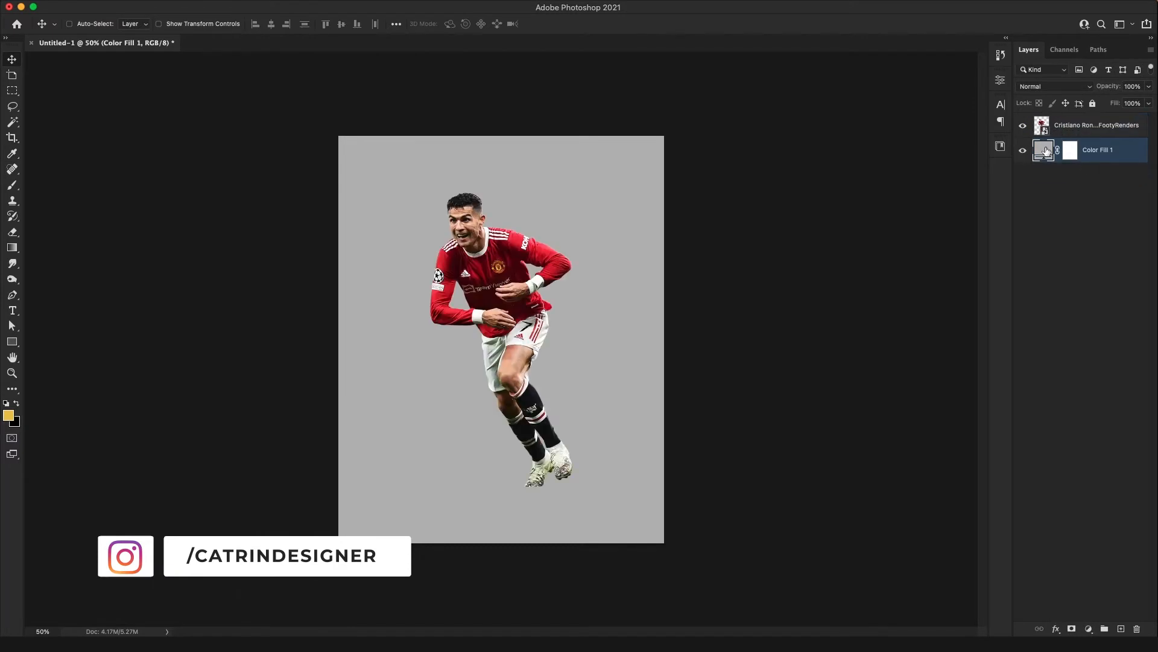
Recolour the background fill by sampling the player's red shirt, then increase its saturation to get e30107
{"action": "double_click", "coordinate": [1047, 152]}
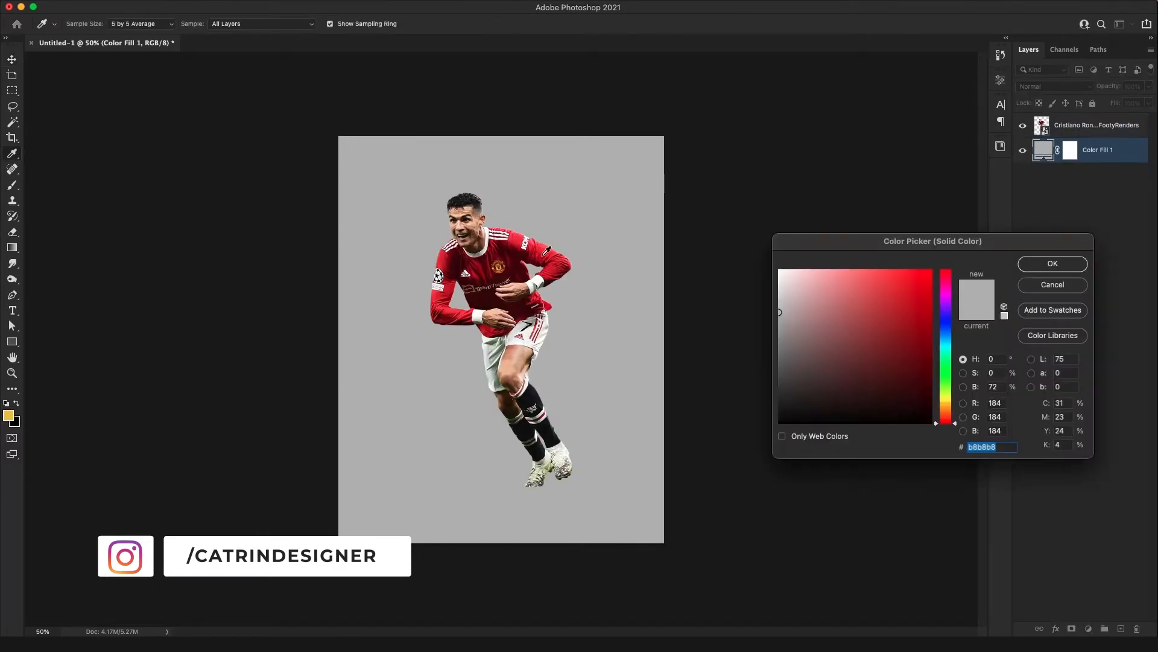
{"action": "left_click", "coordinate": [543, 255]}
{"action": "left_click", "coordinate": [542, 253]}
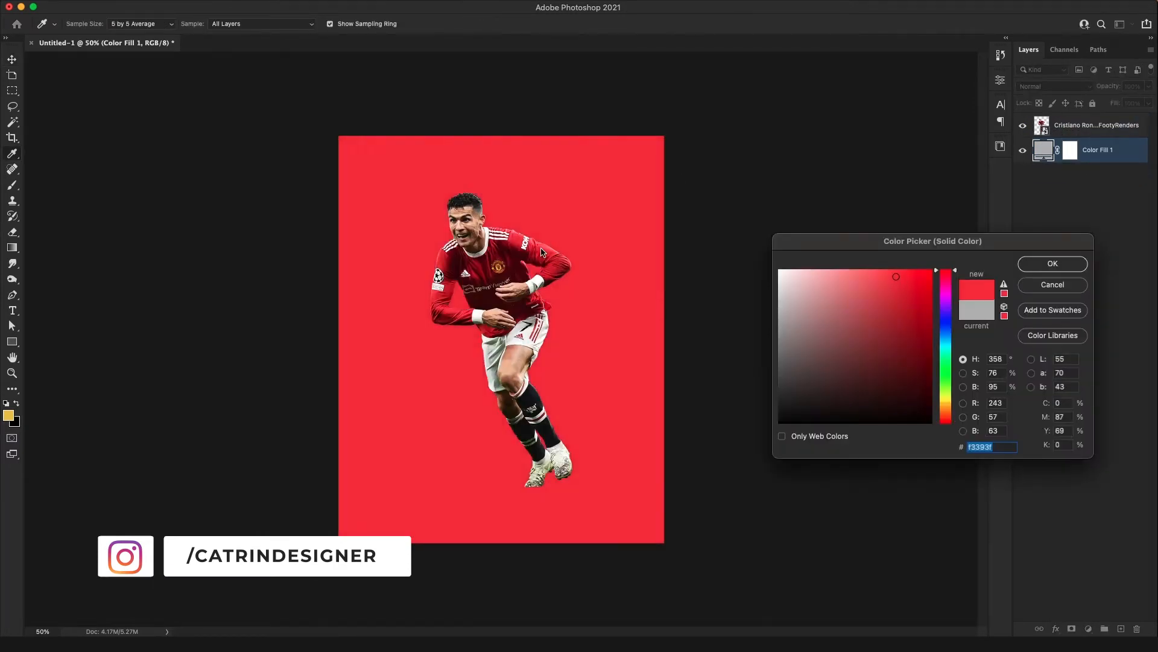
{"action": "left_click", "coordinate": [439, 265]}
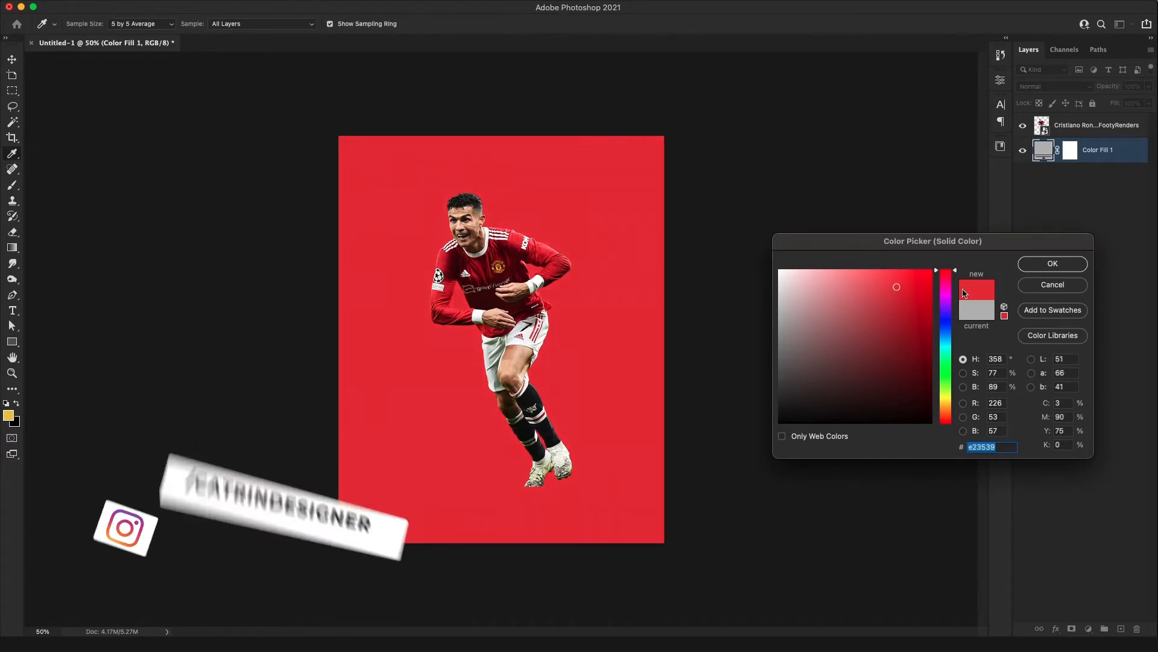
{"action": "left_click_drag", "start_coordinate": [914, 285], "coordinate": [949, 288]}
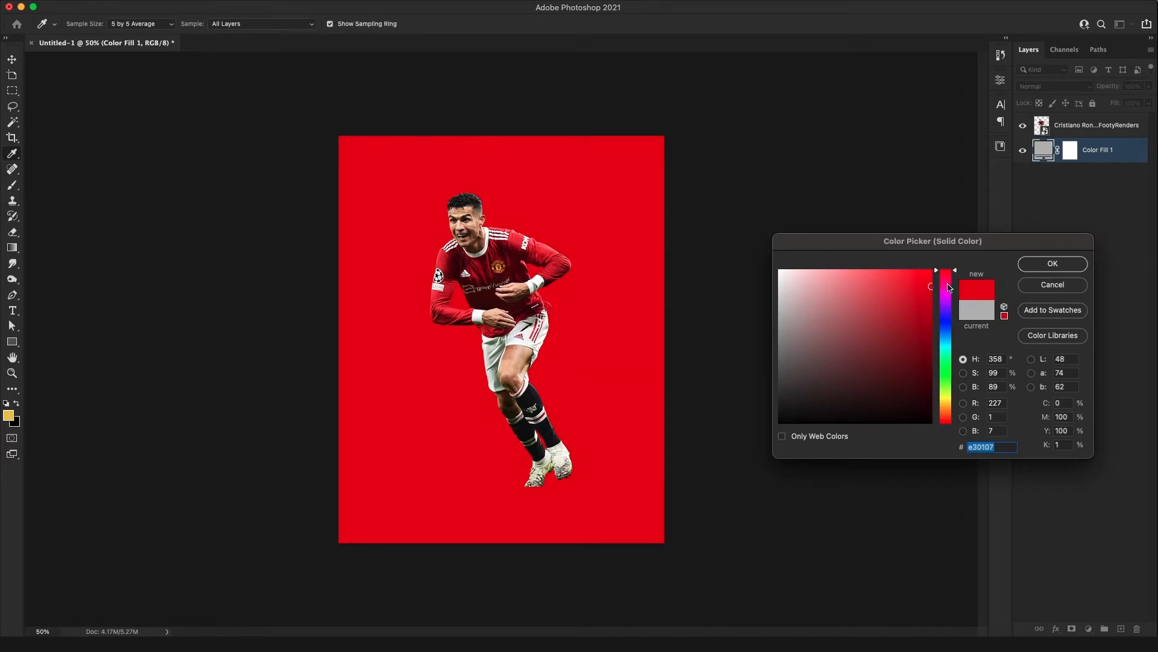
{"action": "left_click", "coordinate": [1038, 264]}
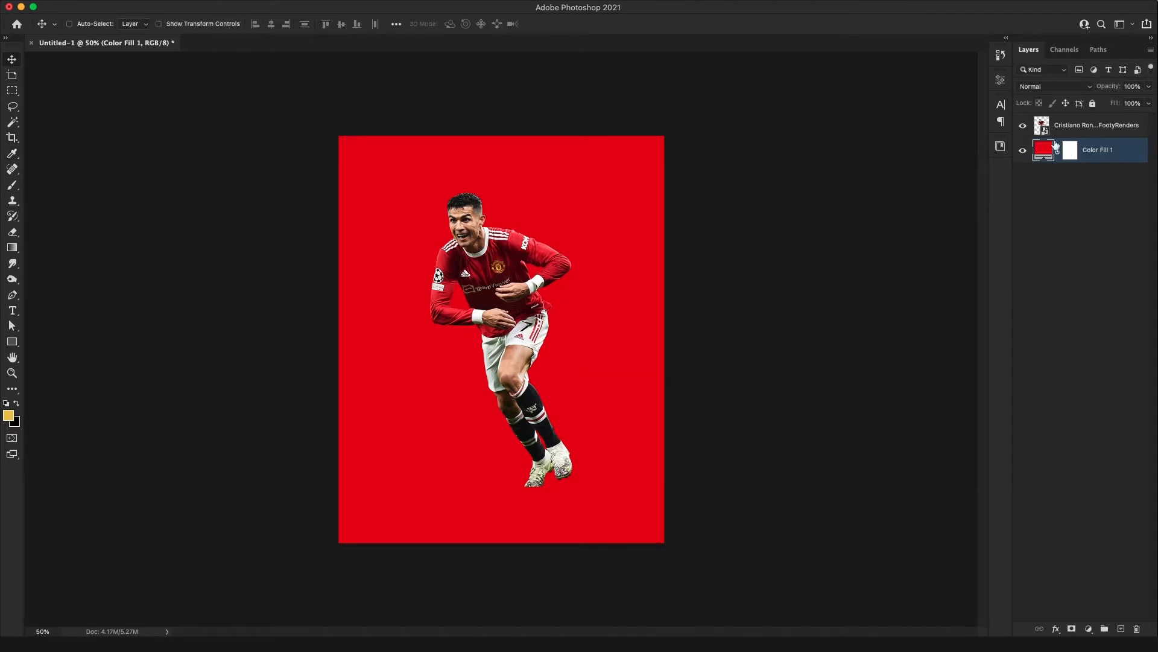
Adjust the player layer in Camera Raw Filter with Exposure +0.30, Contrast +12, Texture +11 and Clarity +20
{"action": "left_click", "coordinate": [1075, 128]}
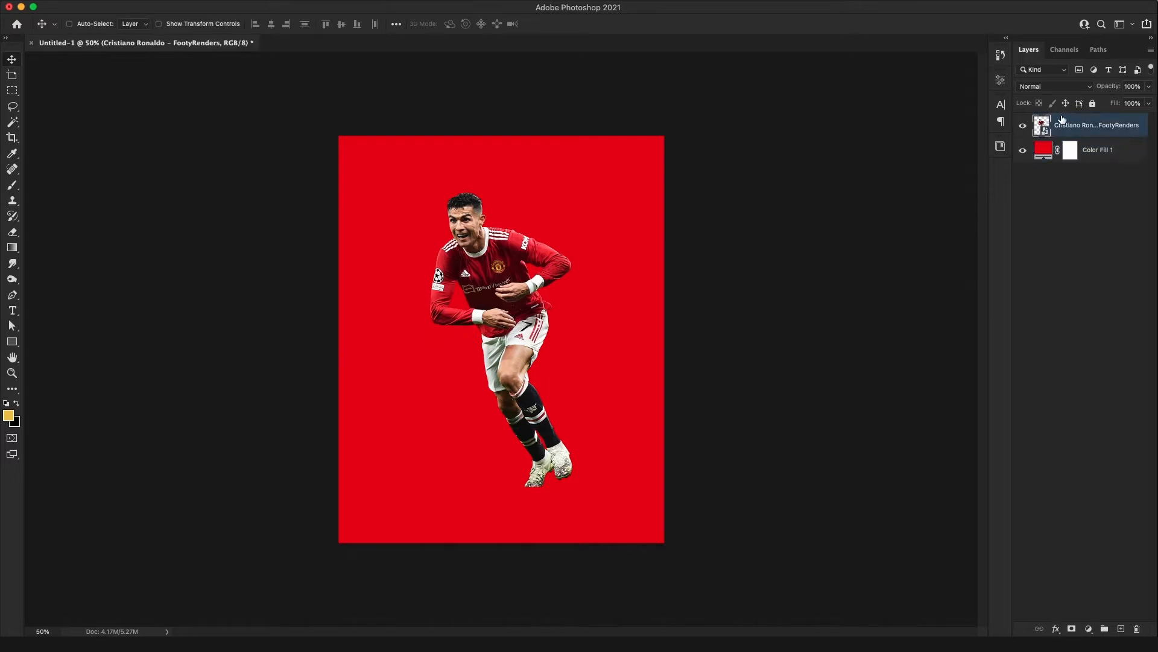
{"action": "left_click", "coordinate": [281, 0]}
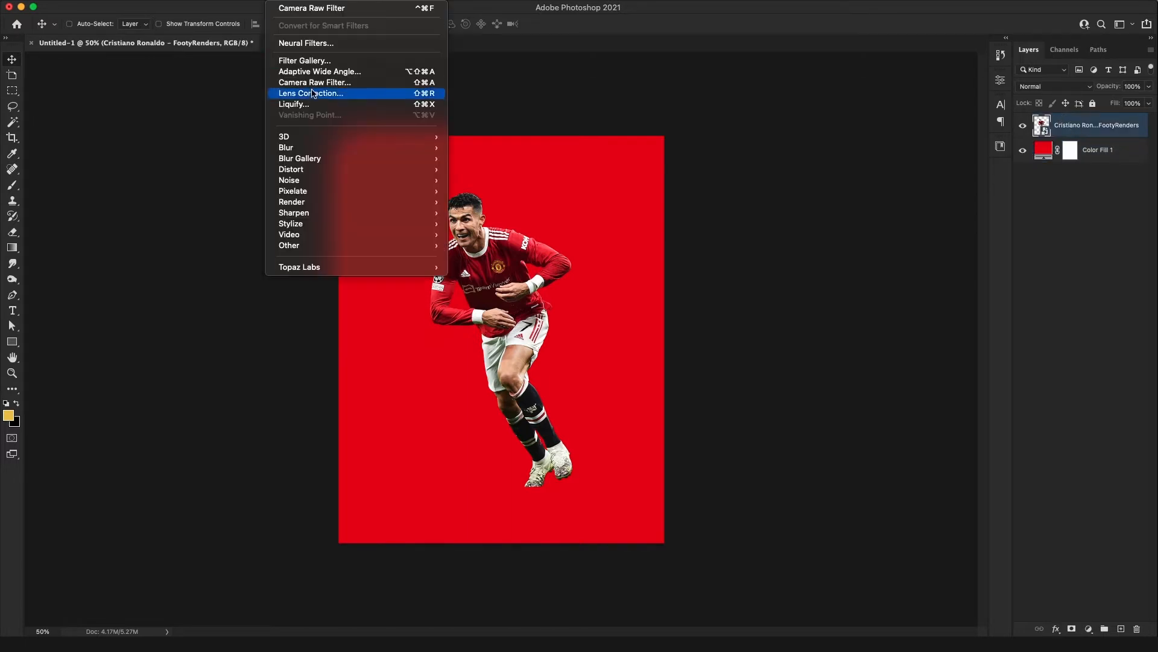
{"action": "left_click", "coordinate": [289, 82]}
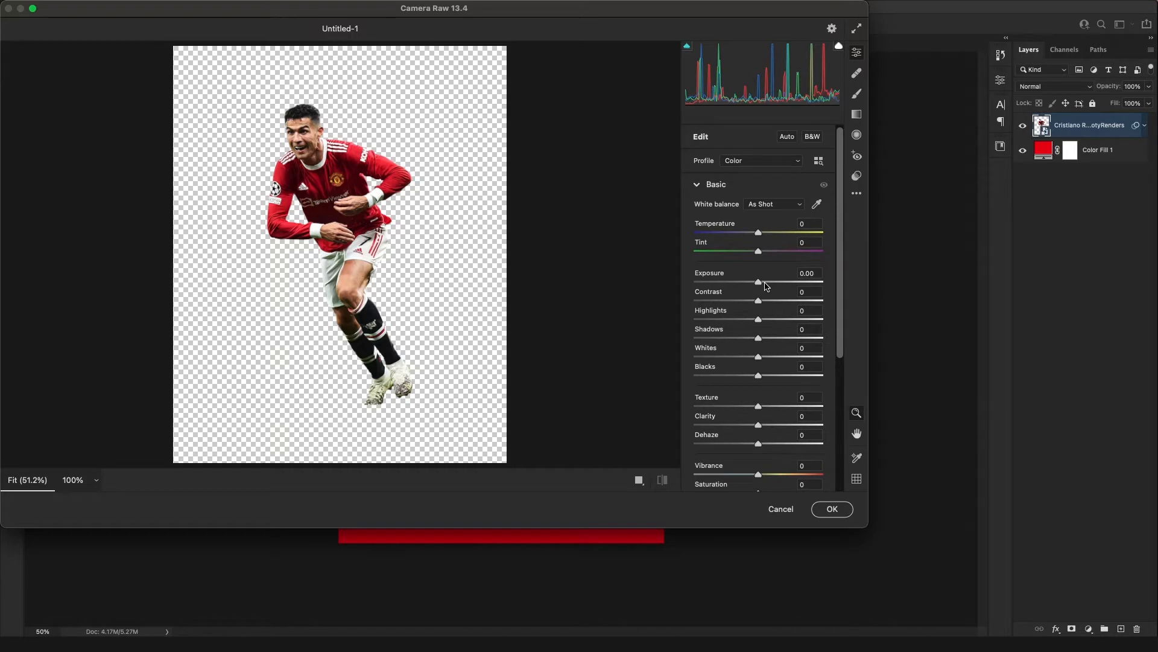
{"action": "left_click_drag", "start_coordinate": [759, 282], "coordinate": [767, 303]}
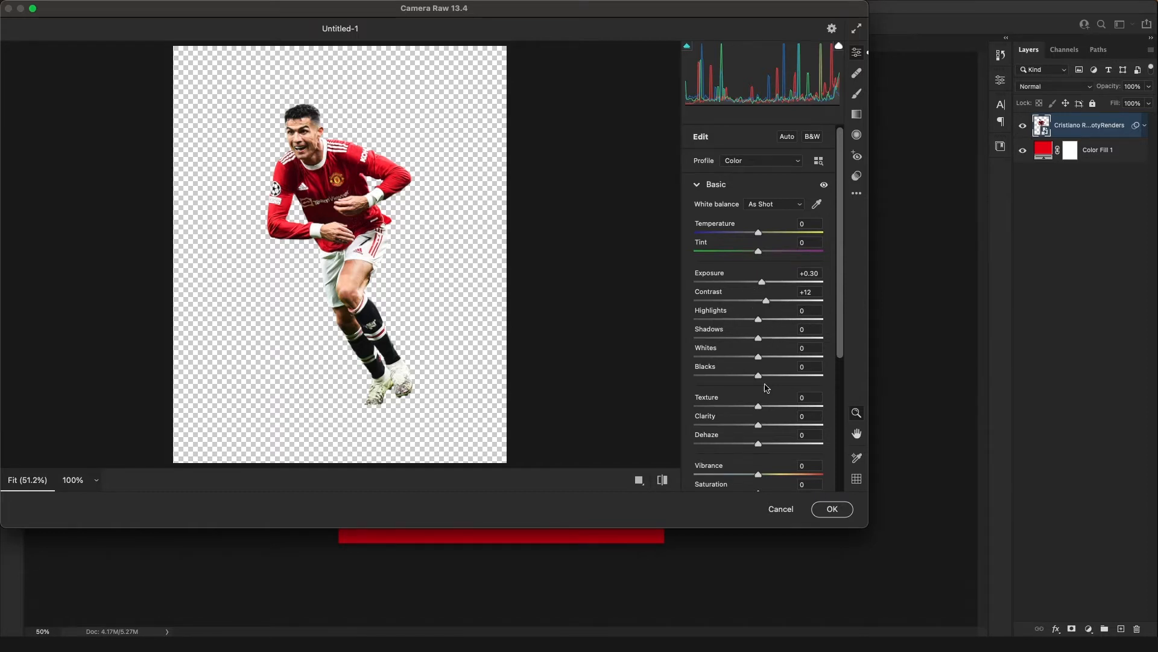
{"action": "mouse_move", "coordinate": [759, 425]}
{"action": "left_mouse_down"}
{"action": "mouse_move", "coordinate": [773, 426]}
{"action": "mouse_move", "coordinate": [769, 407]}
{"action": "left_mouse_up"}
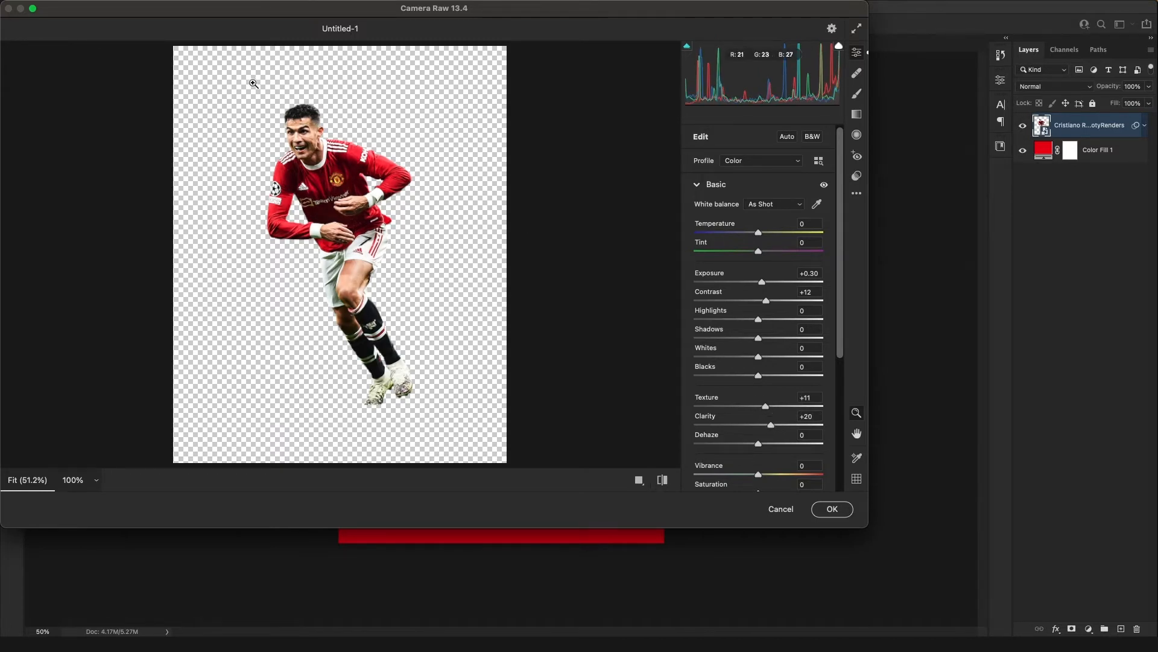
Compare the player before and after the Camera Raw adjustments and apply the filter
{"action": "left_click", "coordinate": [669, 480]}
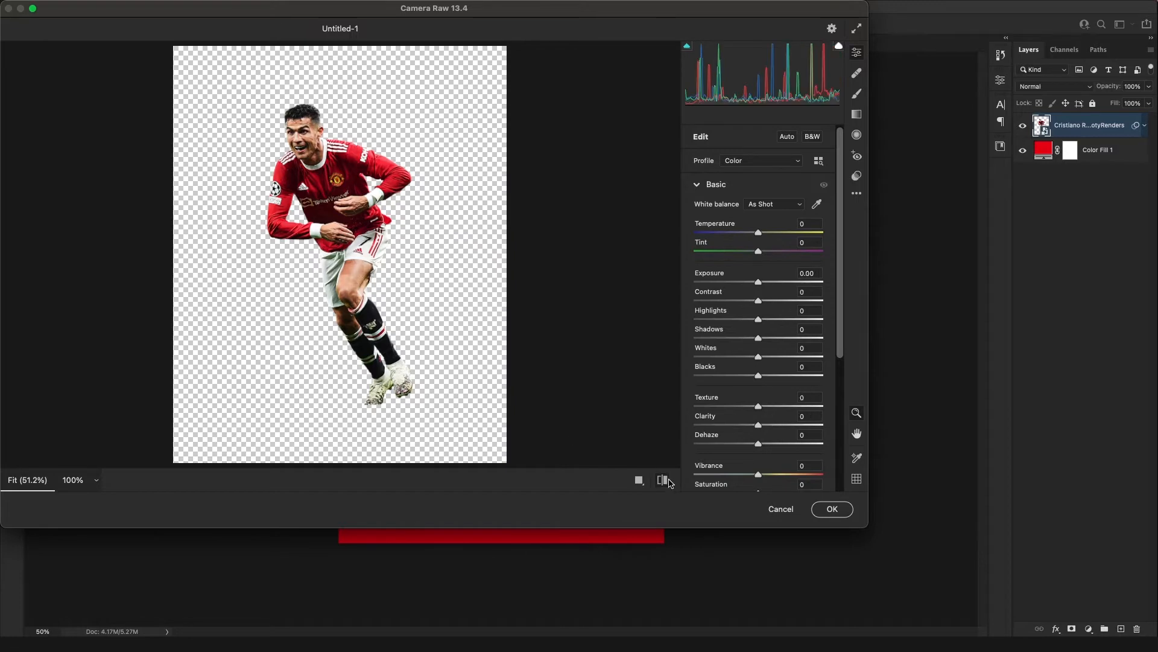
{"action": "left_click", "coordinate": [665, 480]}
{"action": "left_click", "coordinate": [664, 480]}
{"action": "left_click", "coordinate": [665, 480]}
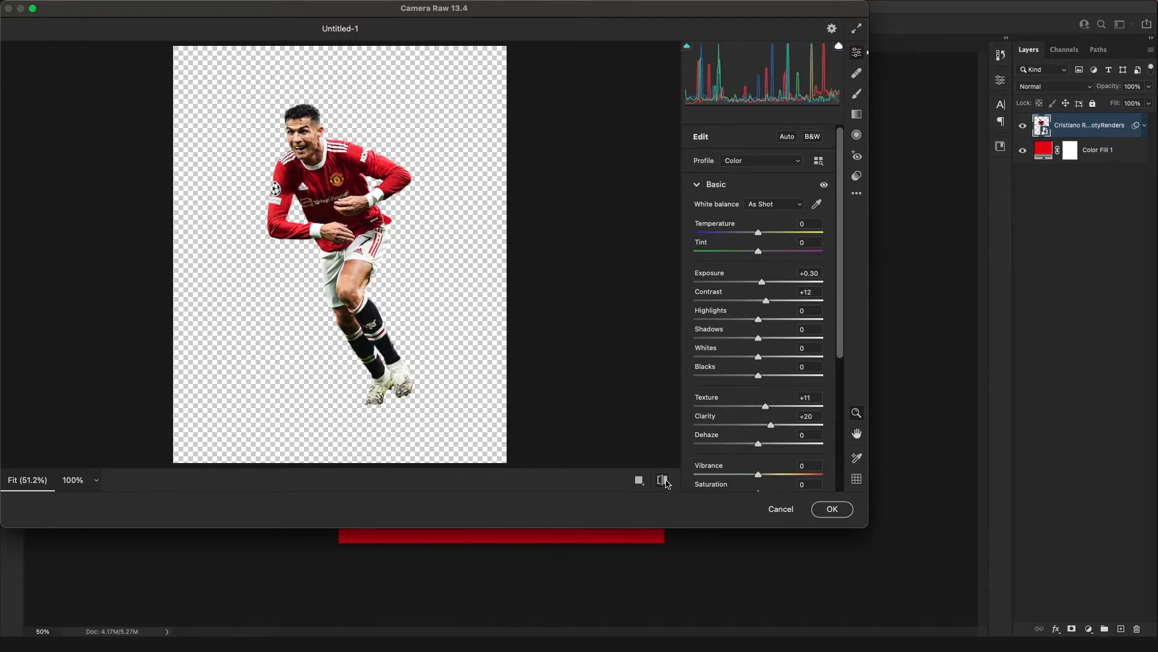
{"action": "left_click", "coordinate": [664, 480]}
{"action": "left_click", "coordinate": [663, 481]}
{"action": "scroll", "coordinate": [415, 189], "scroll_direction": "down", "scroll_amount": 3}
{"action": "scroll", "coordinate": [415, 189], "scroll_direction": "up", "scroll_amount": 2}
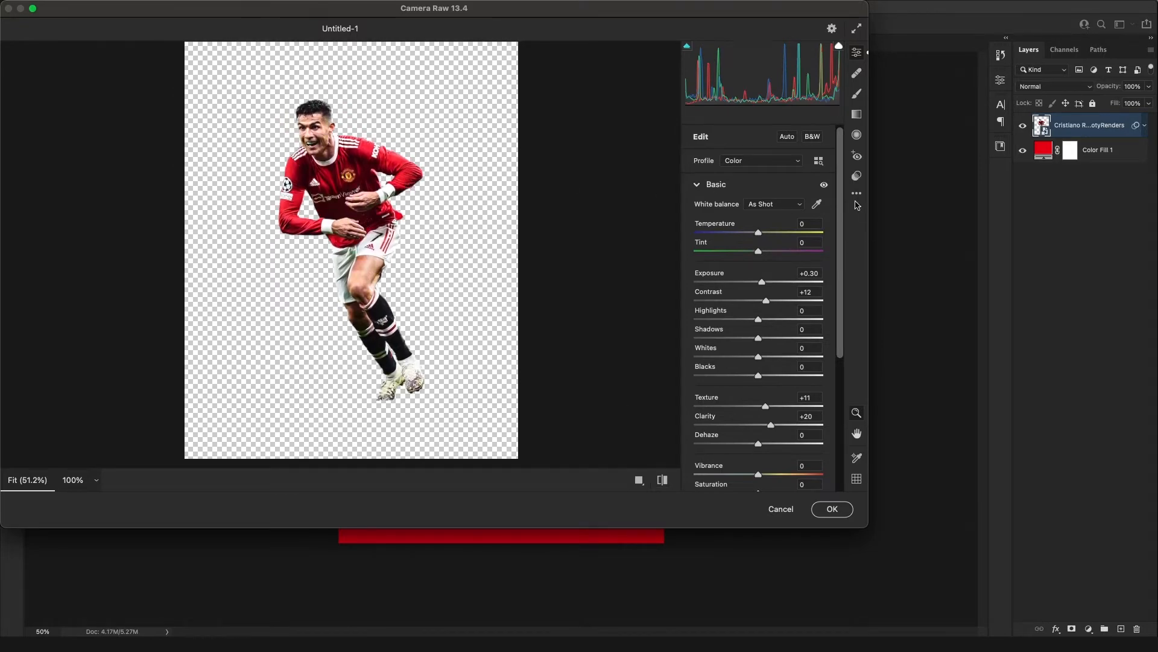
{"action": "scroll", "coordinate": [844, 206], "scroll_direction": "down", "scroll_amount": 5}
{"action": "scroll", "coordinate": [843, 210], "scroll_direction": "up", "scroll_amount": 5}
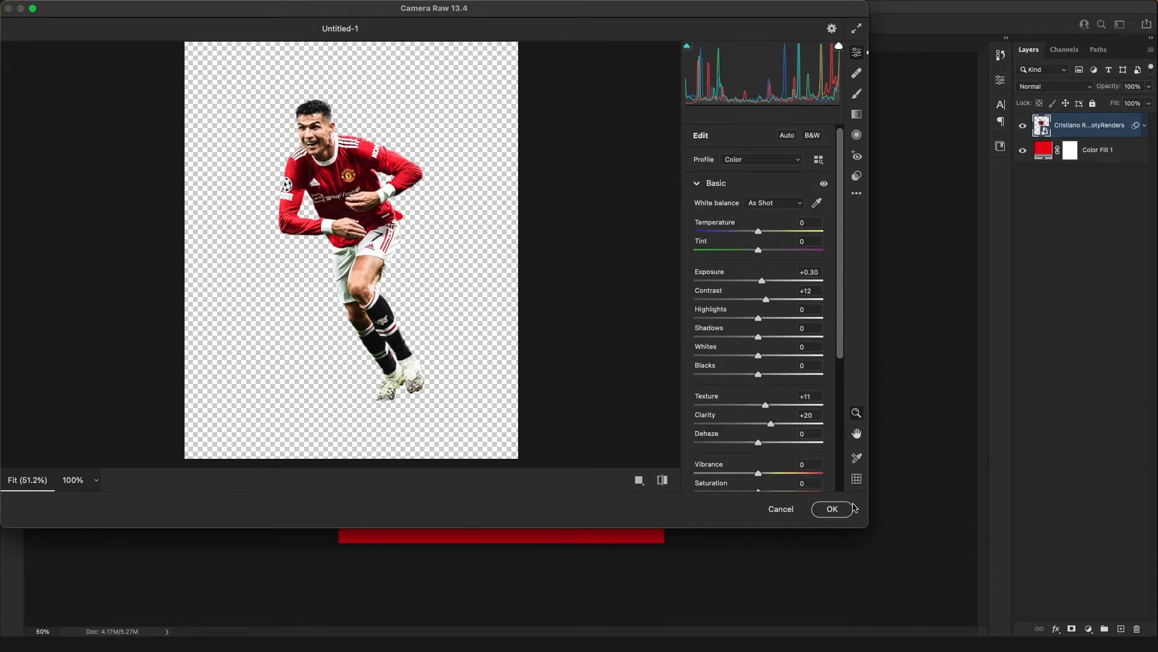
{"action": "left_click", "coordinate": [833, 510]}
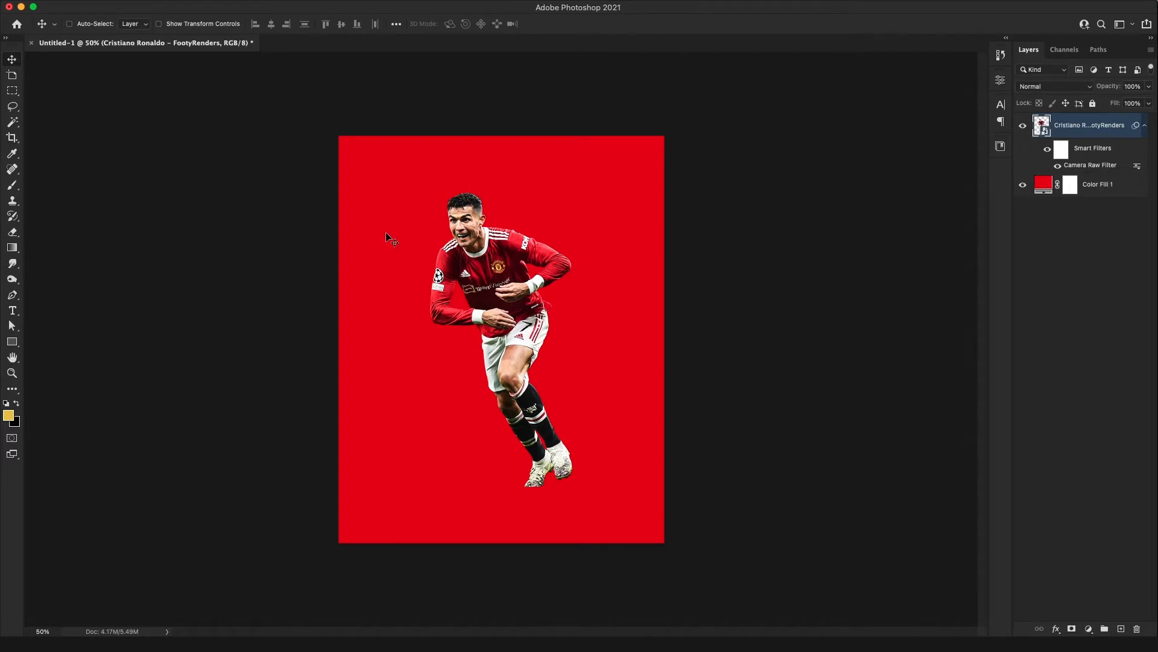
Prepare the Gradient tool with default black and white colours and add an empty layer directly above Color Fill 1
{"action": "key", "text": "g"}
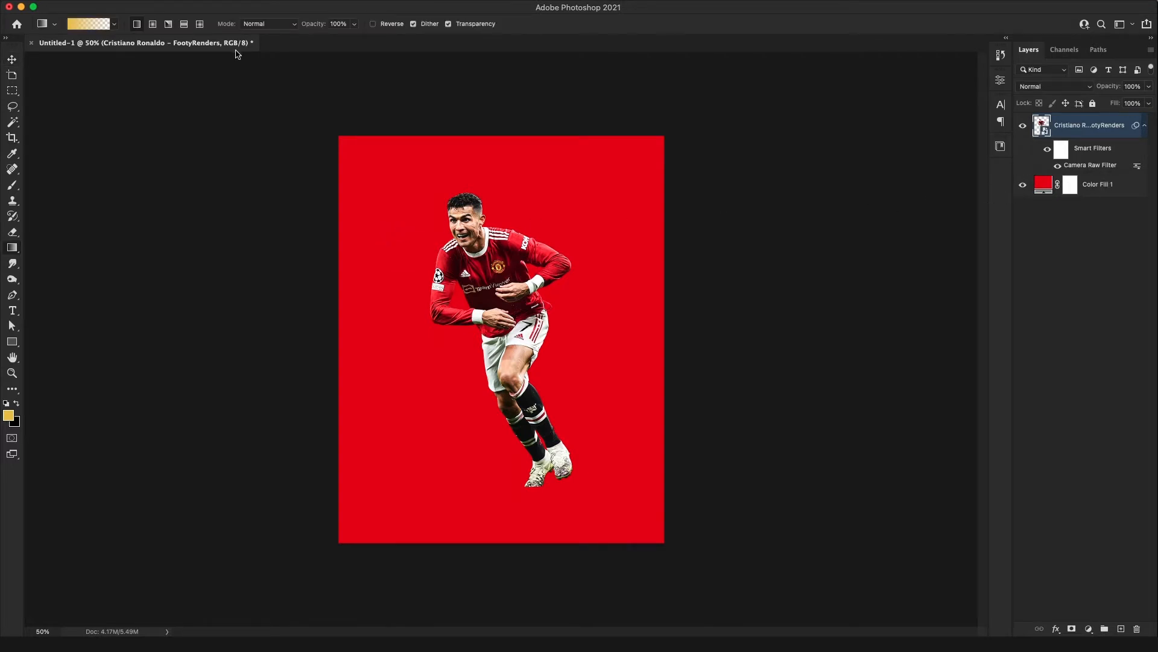
{"action": "key", "text": "d"}
{"action": "key", "text": "x"}
{"action": "key", "text": "x"}
{"action": "left_click", "coordinate": [1098, 186]}
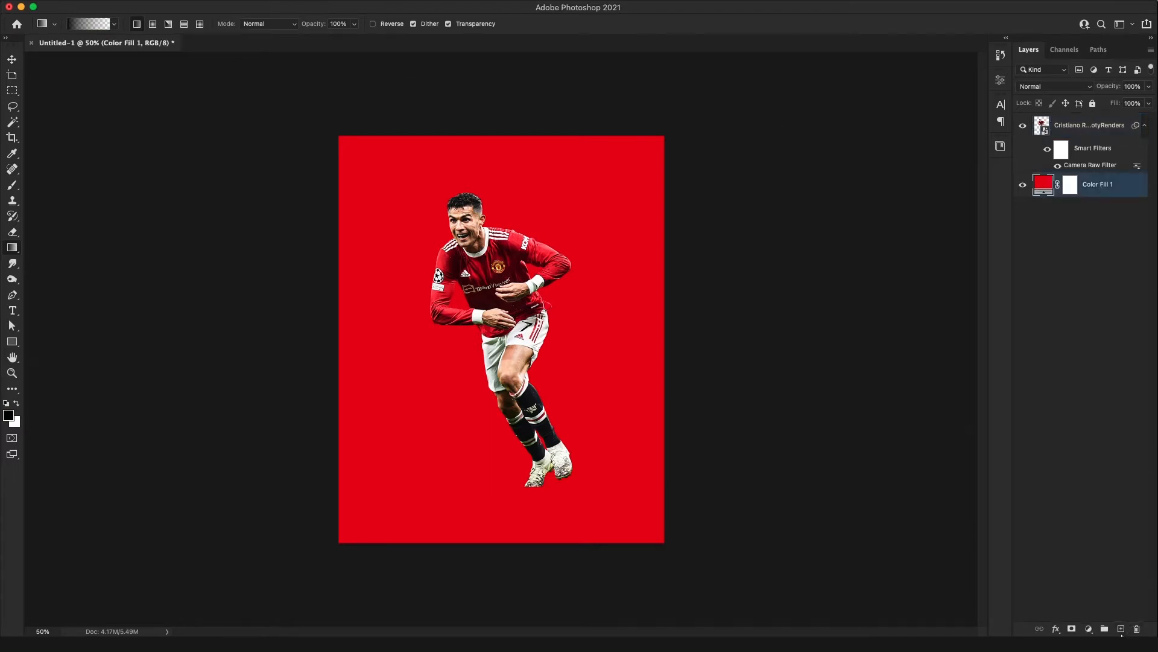
{"action": "left_click", "coordinate": [1121, 629]}
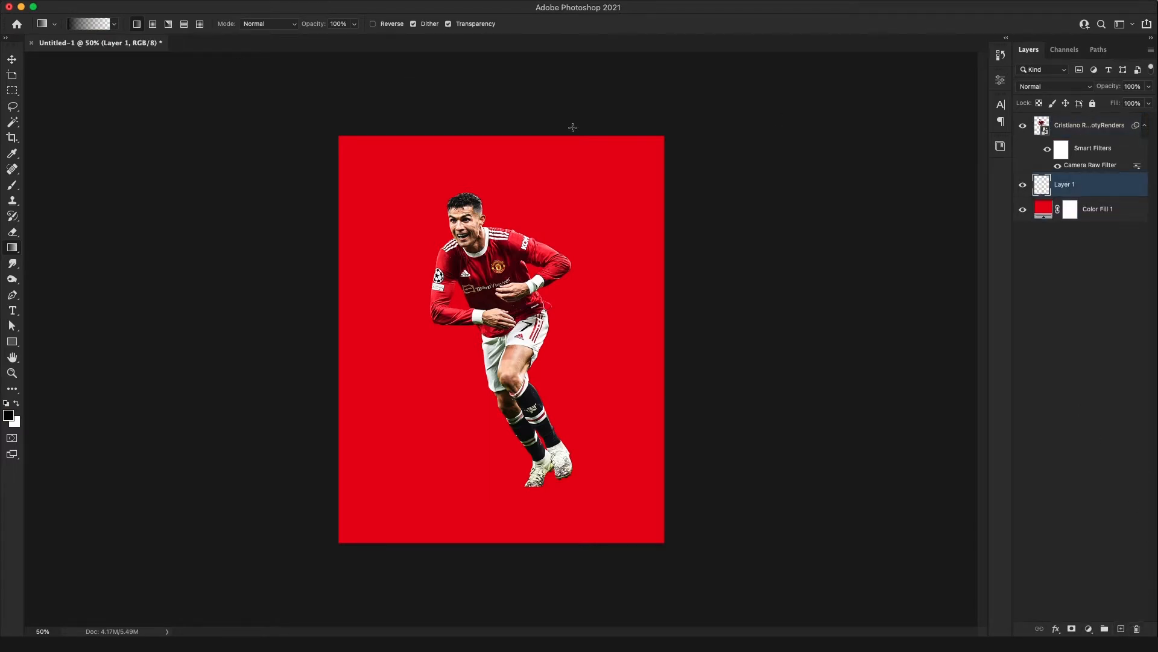
Draw a black-to-transparent radial gradient on the new layer, centred behind the player's waist
{"action": "left_click", "coordinate": [152, 24]}
{"action": "left_click_drag", "start_coordinate": [462, 459], "coordinate": [543, 465]}
{"action": "key", "text": "ctrl+z"}
{"action": "left_click_drag", "start_coordinate": [495, 326], "coordinate": [601, 326]}
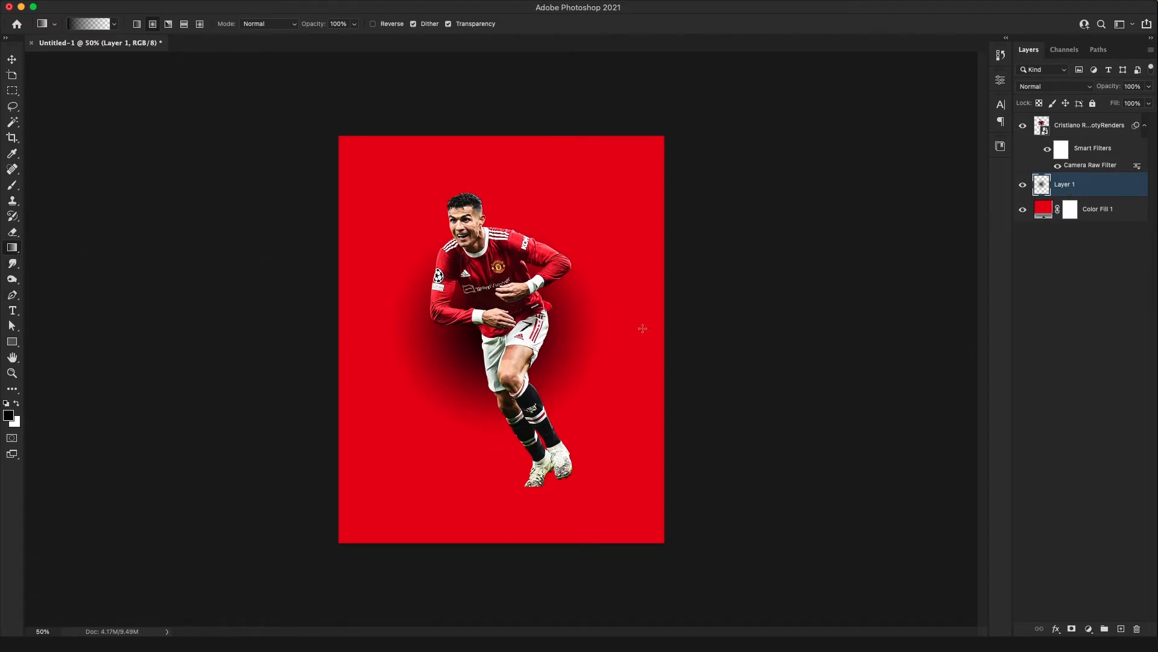
Convert the gradient layer to a smart object, then duplicate it and hide the original
{"action": "right_click", "coordinate": [1077, 181]}
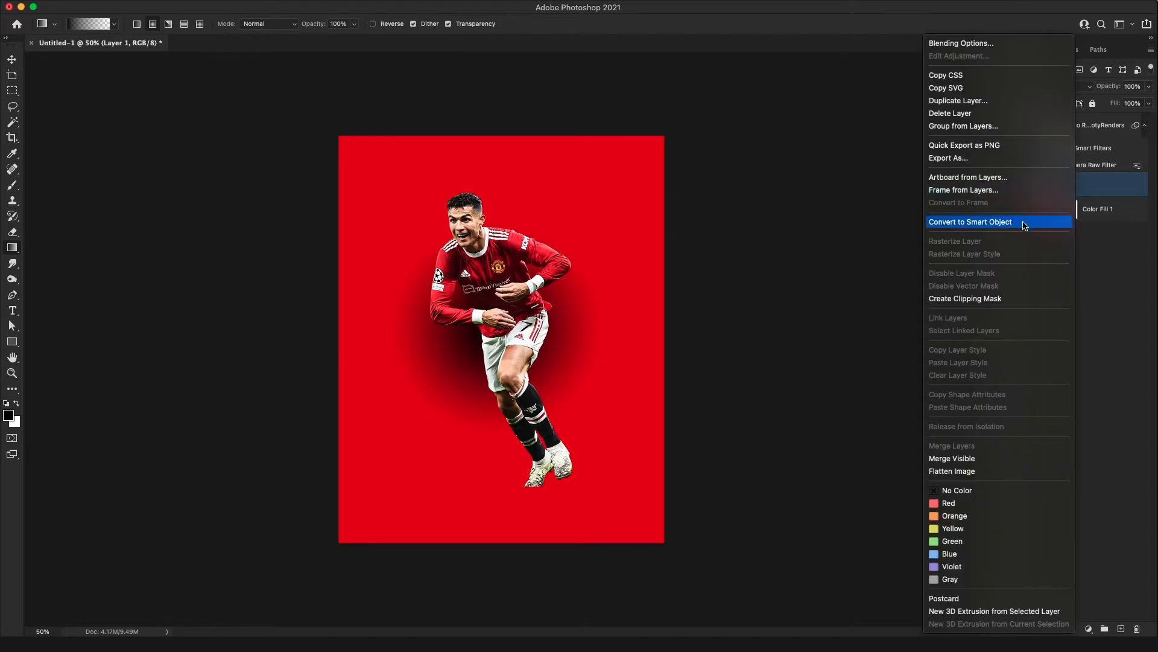
{"action": "left_click", "coordinate": [1024, 223]}
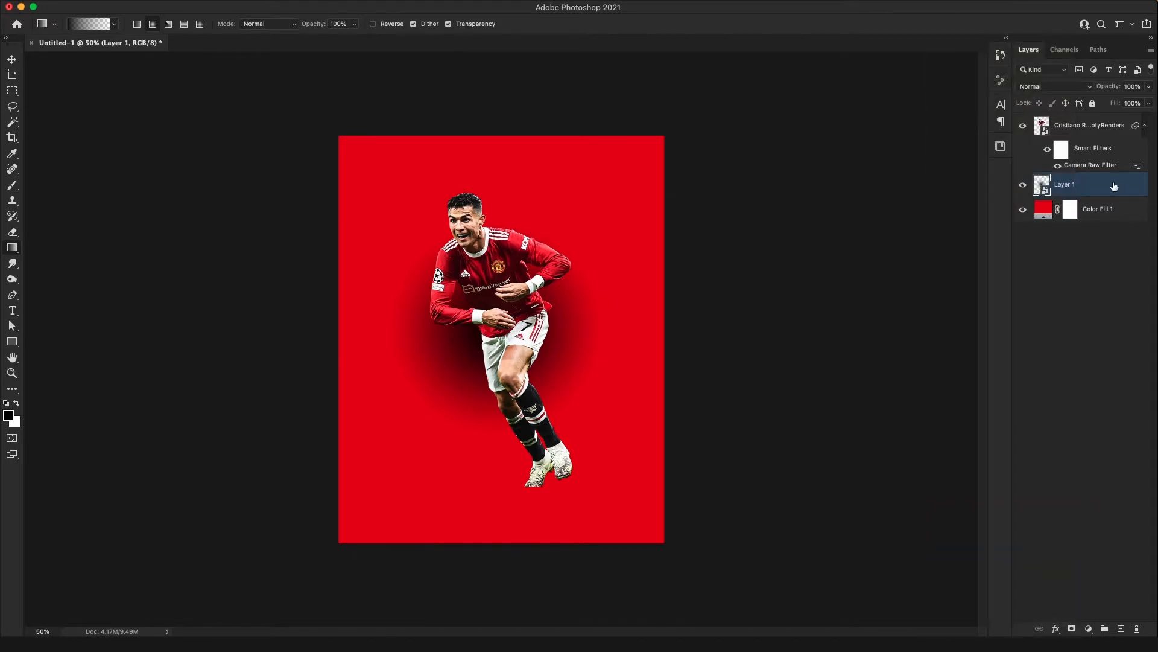
{"action": "key", "text": "super+j"}
{"action": "left_click", "coordinate": [1023, 210]}
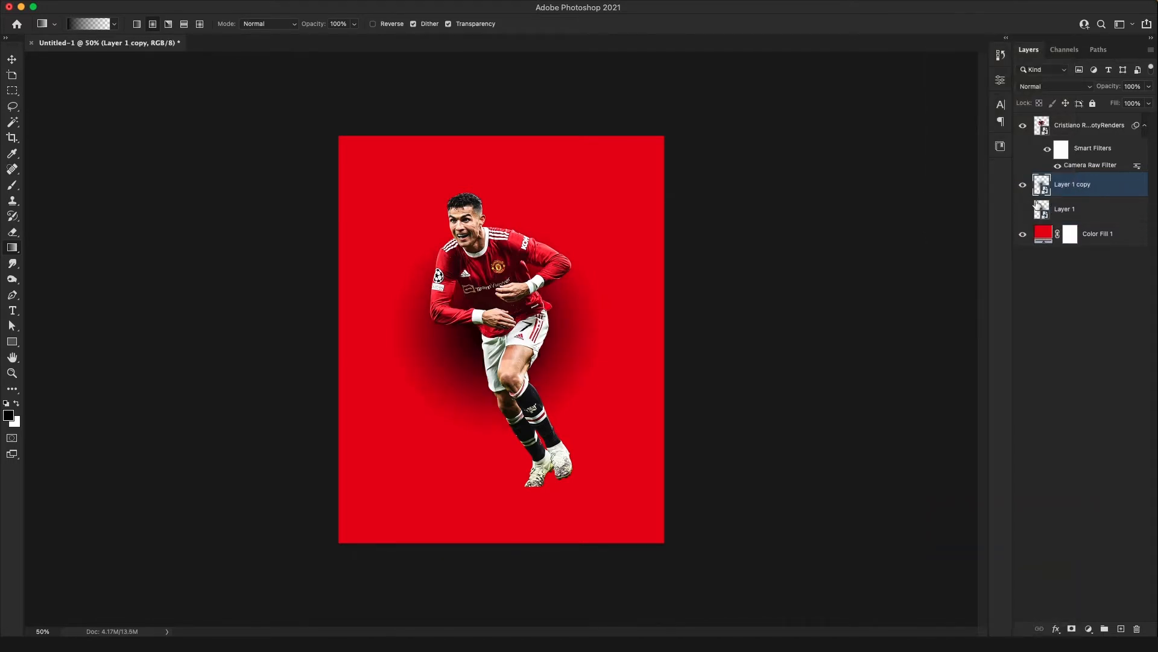
Squash the gradient copy from its upper edge to 5.87% height with Free Transform
{"action": "key", "text": "super+t"}
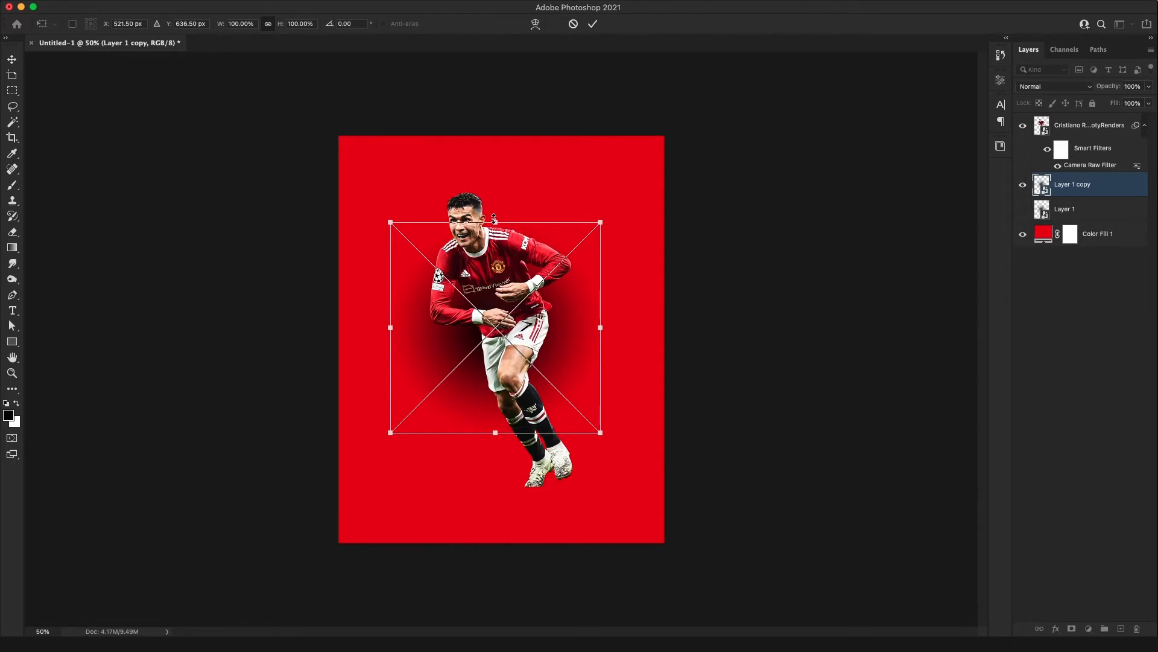
{"action": "left_click_drag", "start_coordinate": [494, 218], "coordinate": [496, 420]}
{"action": "key", "text": "super+plus"}
{"action": "key", "text": "super+plus"}
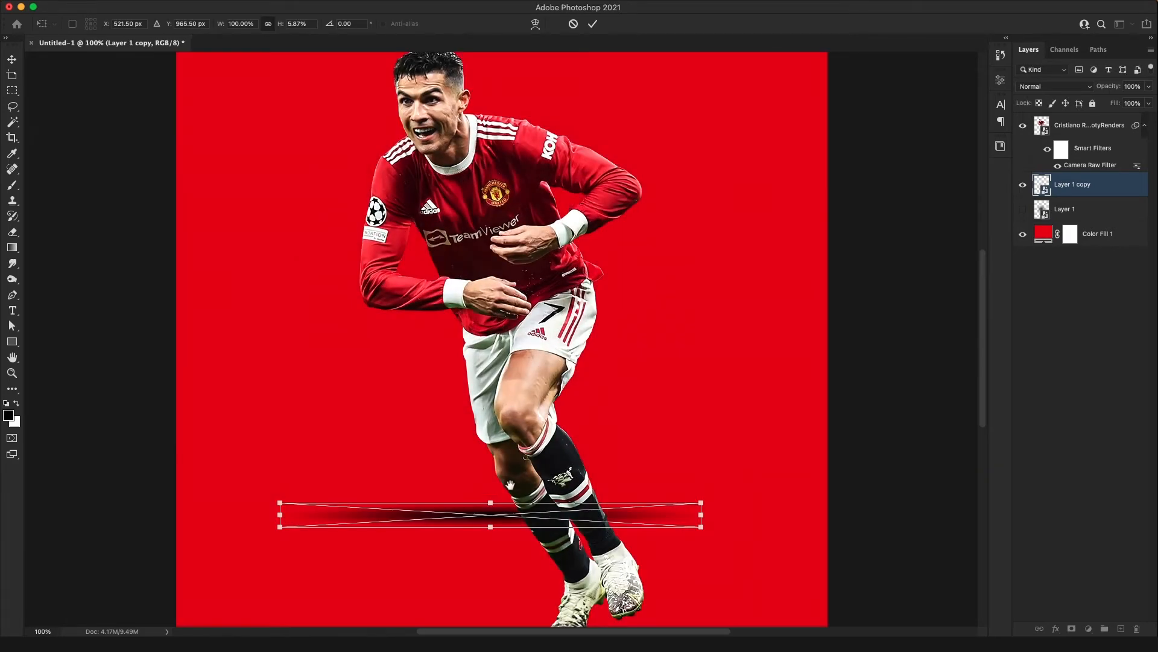
{"action": "left_click_drag", "start_coordinate": [509, 484], "coordinate": [507, 315]}
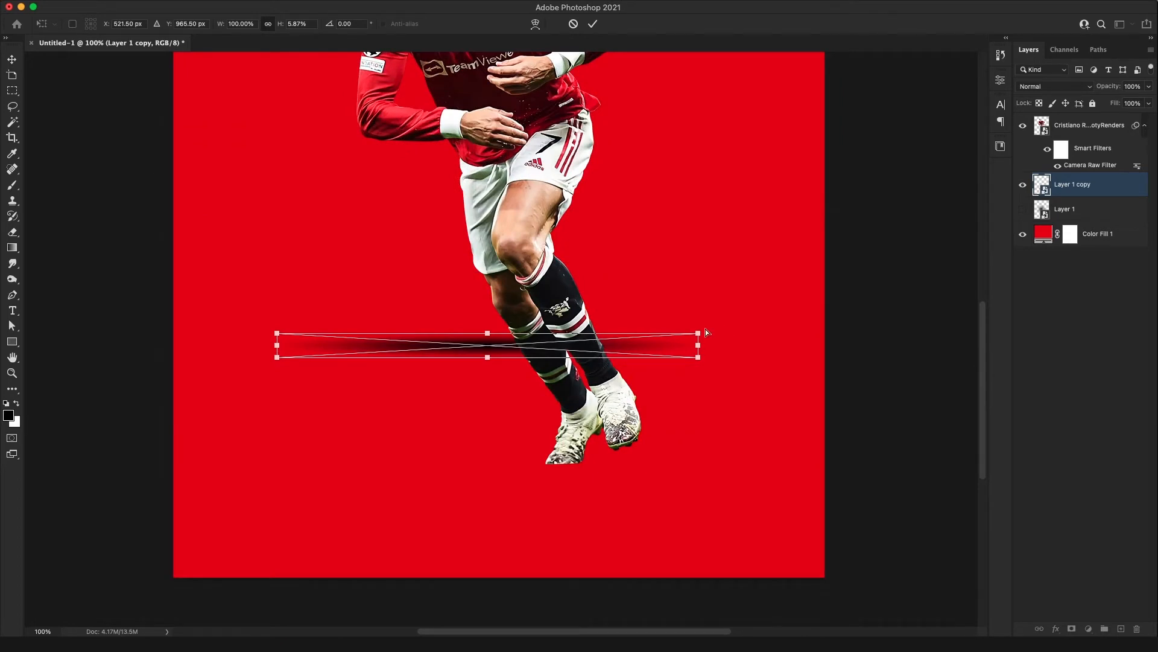
Narrow the shadow's upper edge in perspective, squash it to 3.29% height and place it under the player's feet
{"action": "left_click_drag", "start_coordinate": [698, 335], "coordinate": [596, 334]}
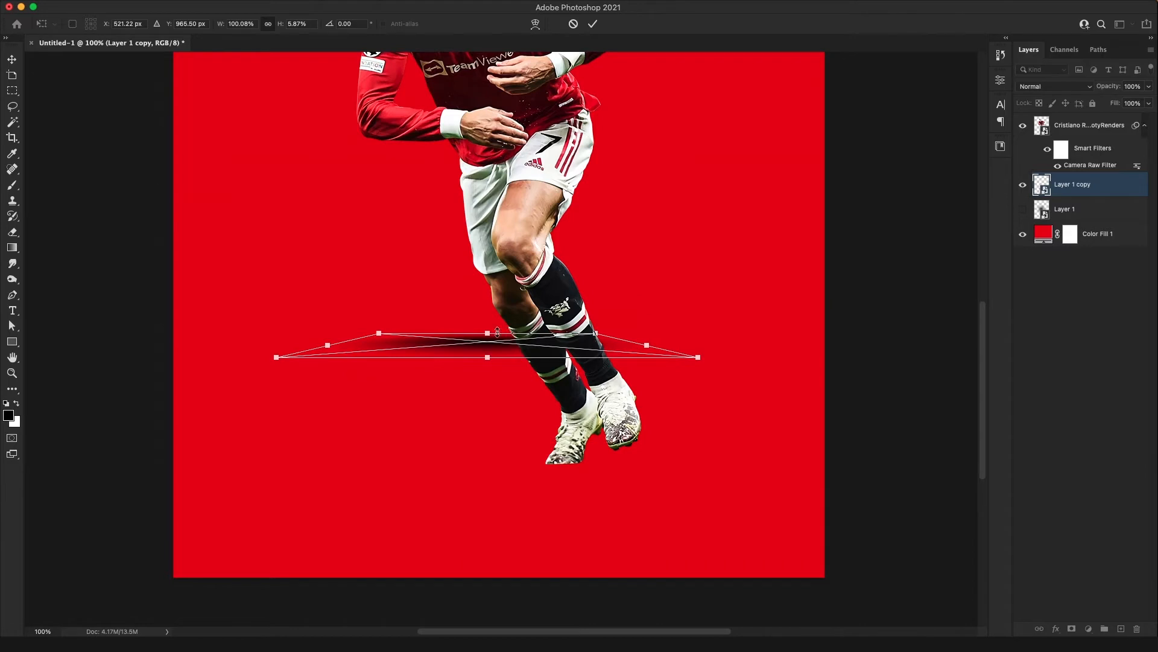
{"action": "left_click_drag", "start_coordinate": [487, 332], "coordinate": [578, 456]}
{"action": "key", "text": "Return"}
{"action": "key", "text": "v"}
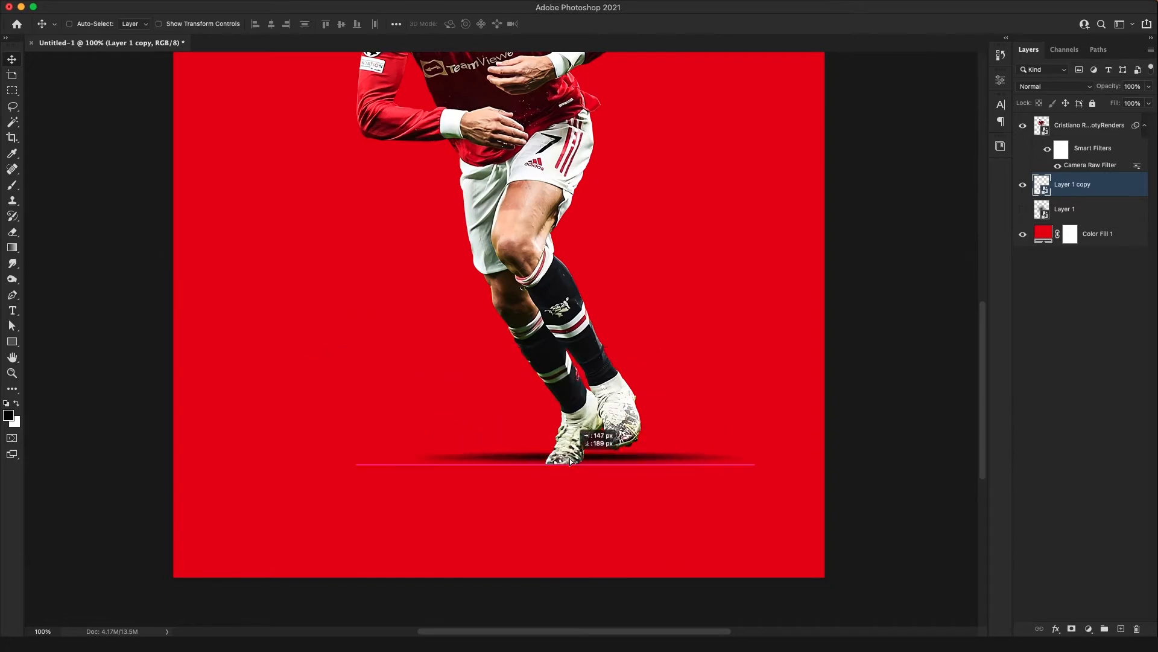
Narrow the shadow symmetrically to 49.45% width with Free Transform
{"action": "key", "text": "ctrl+t"}
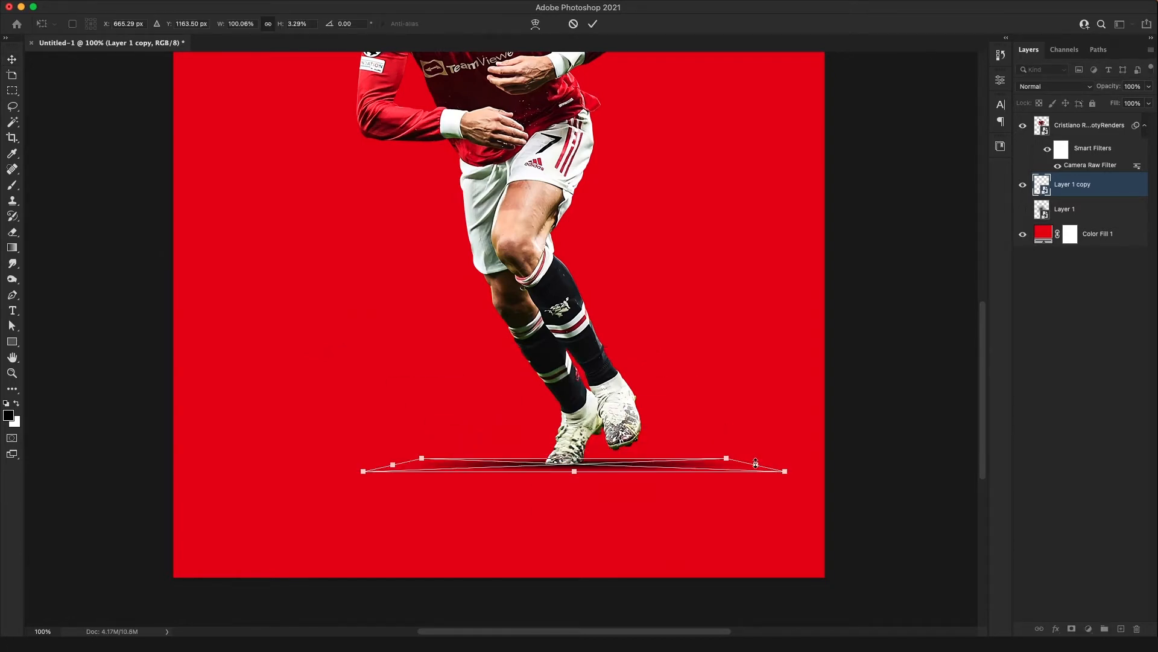
{"action": "left_click_drag", "start_coordinate": [756, 463], "coordinate": [669, 469]}
{"action": "key", "text": "Return"}
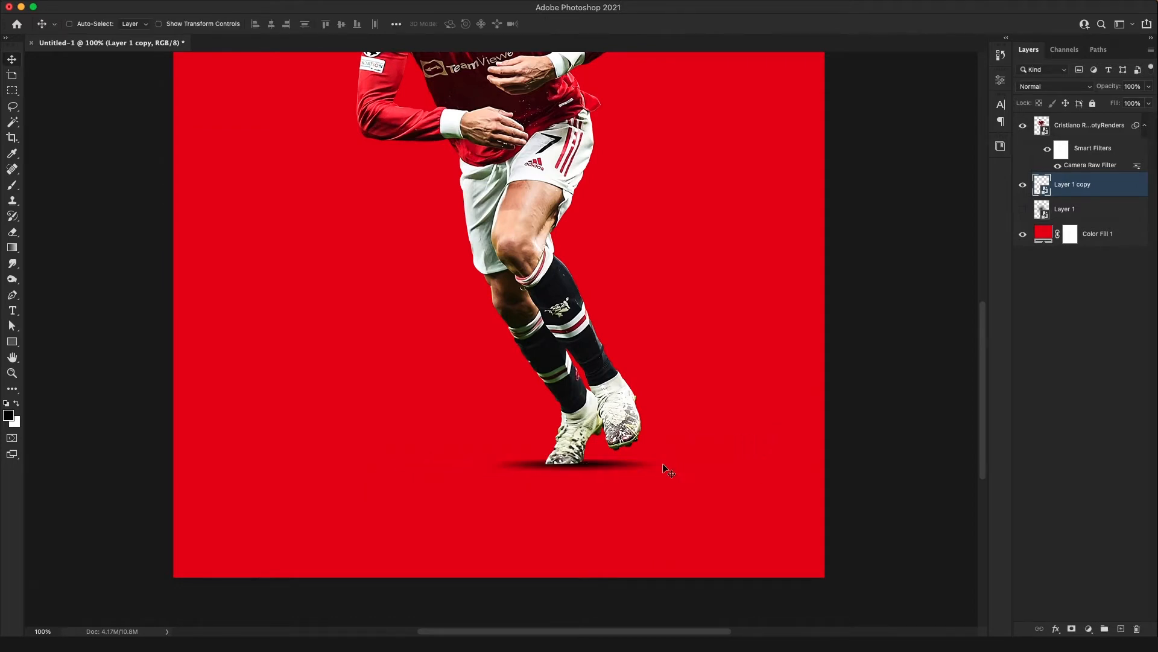
Scale the shadow to 45.45% width and 2.29% height, and place it against the sole of the planted boot
{"action": "key", "text": "super+t"}
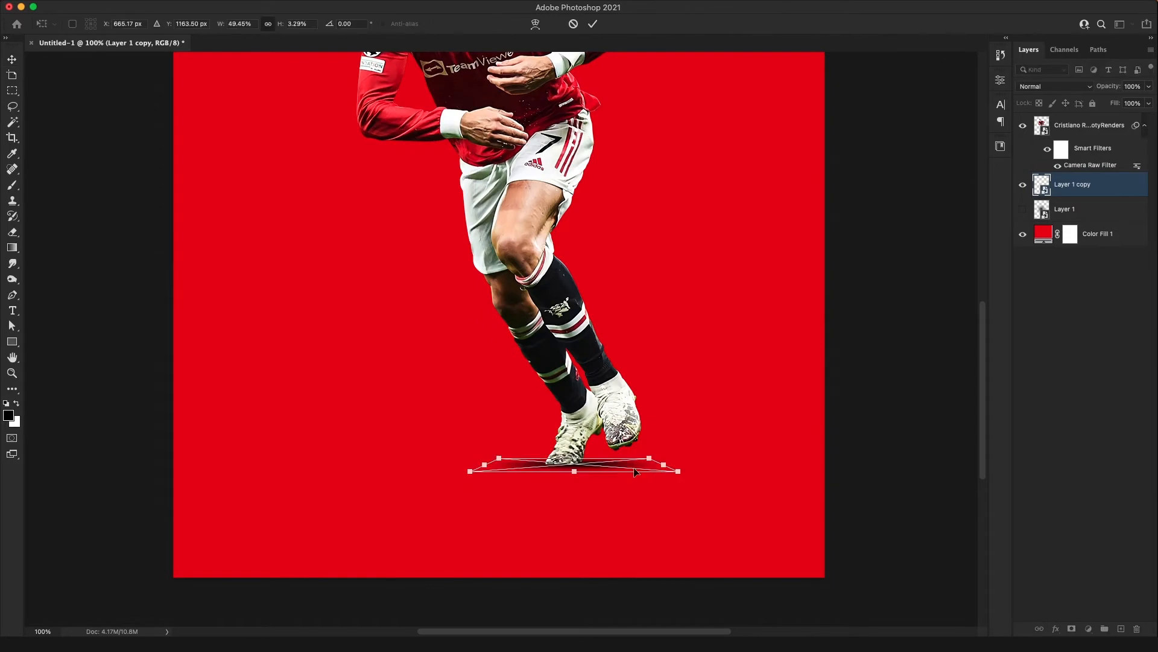
{"action": "key", "text": "super+plus"}
{"action": "key", "text": "super+plus"}
{"action": "key", "text": "super+plus"}
{"action": "left_click_drag", "start_coordinate": [640, 482], "coordinate": [465, 224]}
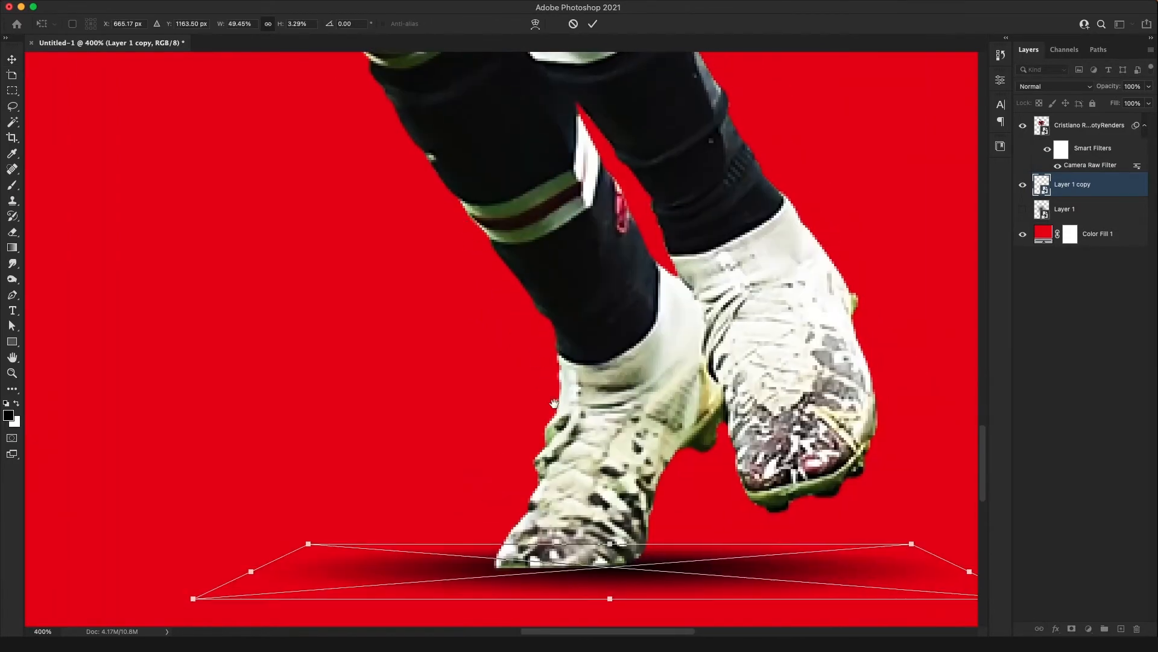
{"action": "left_click_drag", "start_coordinate": [560, 416], "coordinate": [460, 263]}
{"action": "left_click_drag", "start_coordinate": [511, 451], "coordinate": [511, 433]}
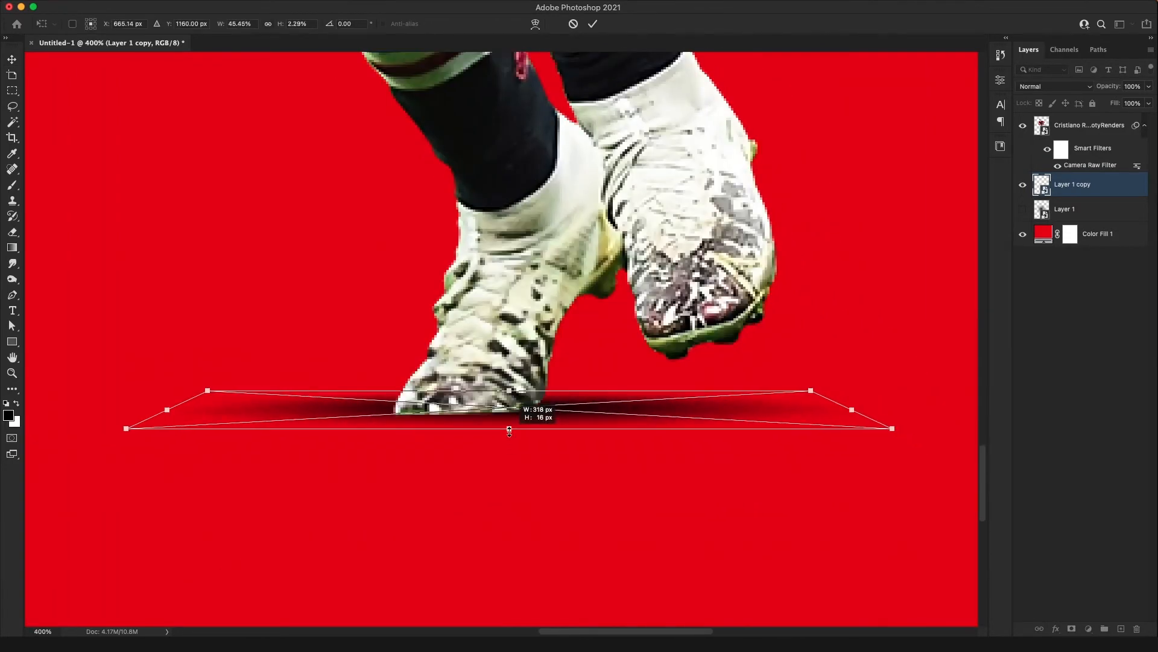
{"action": "left_click_drag", "start_coordinate": [580, 408], "coordinate": [581, 413]}
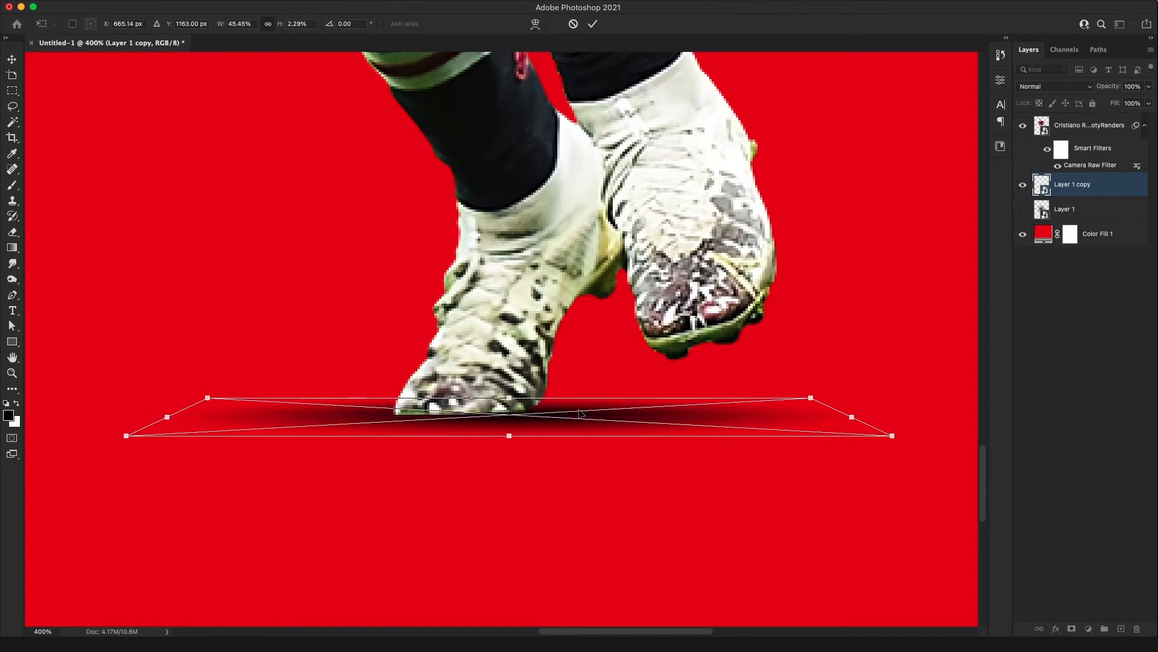
{"action": "key", "text": "Up"}
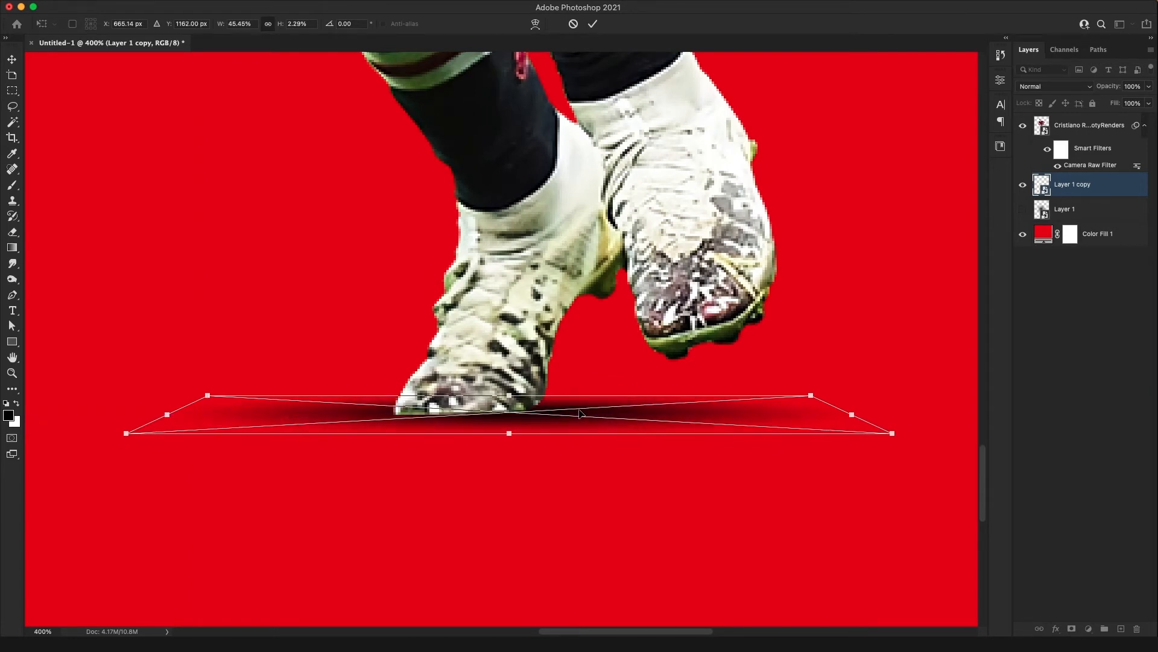
{"action": "key", "text": "Return"}
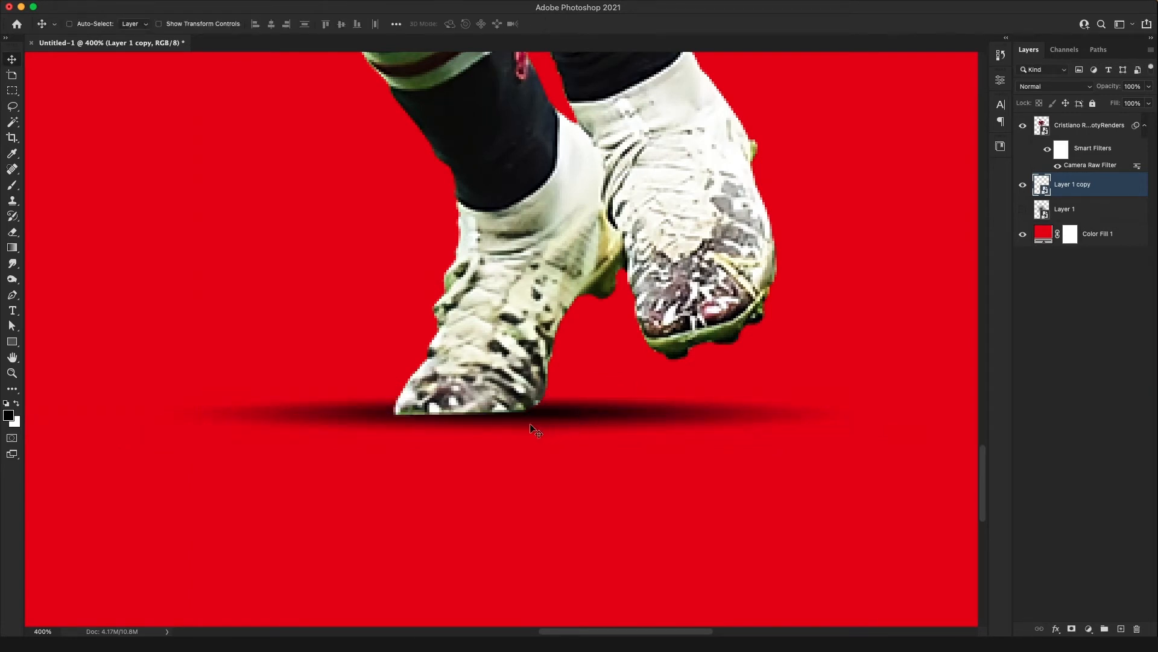
Shift the shadow a few pixels horizontally to balance it beneath the player's feet
{"action": "left_click_drag", "start_coordinate": [450, 420], "coordinate": [468, 421]}
{"action": "key", "text": "super+0"}
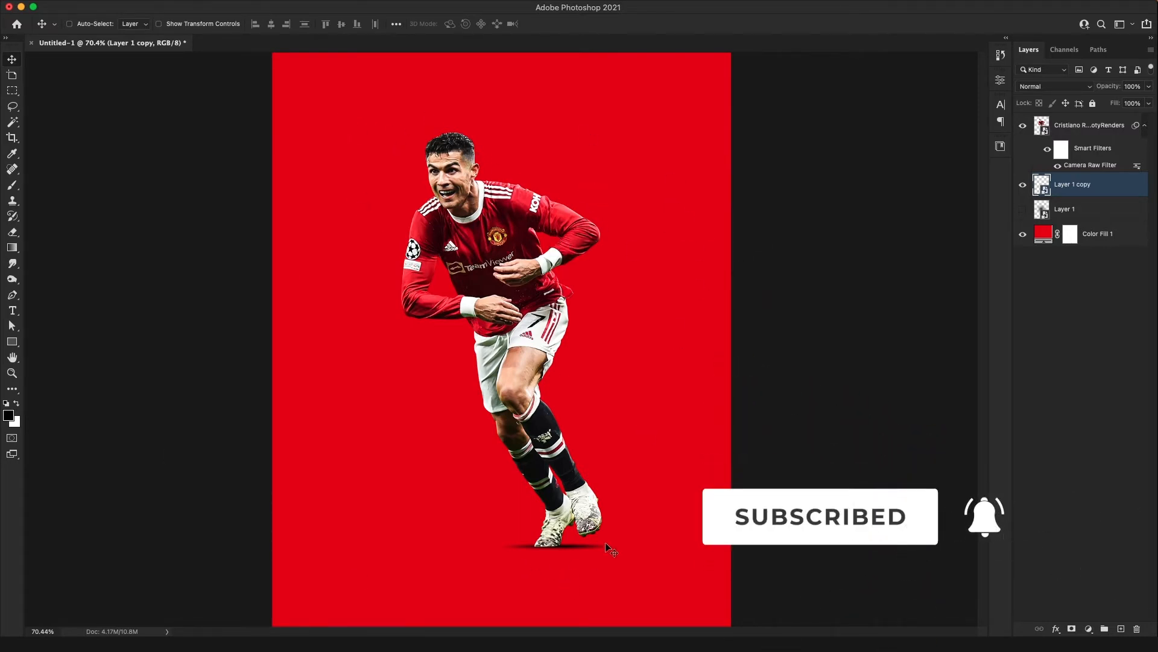
{"action": "key", "text": "super"}
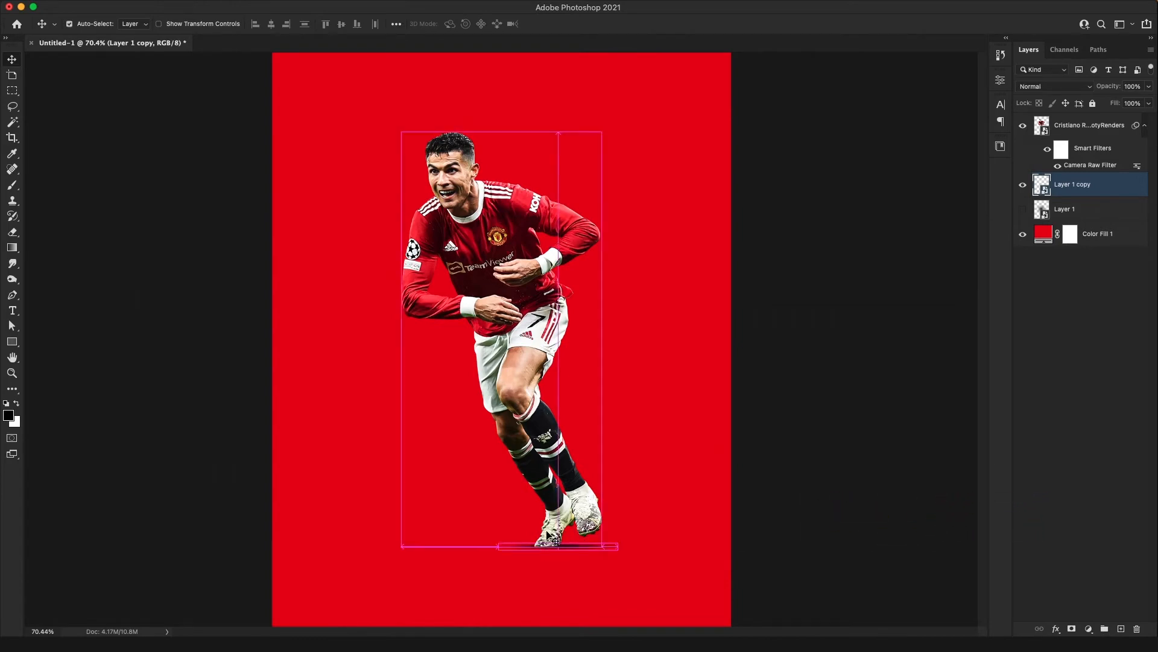
{"action": "key", "text": "super+plus"}
{"action": "key", "text": "super+plus"}
{"action": "key", "text": "super+plus"}
{"action": "left_click_drag", "start_coordinate": [609, 543], "coordinate": [497, 97]}
{"action": "left_click_drag", "start_coordinate": [614, 518], "coordinate": [540, 204]}
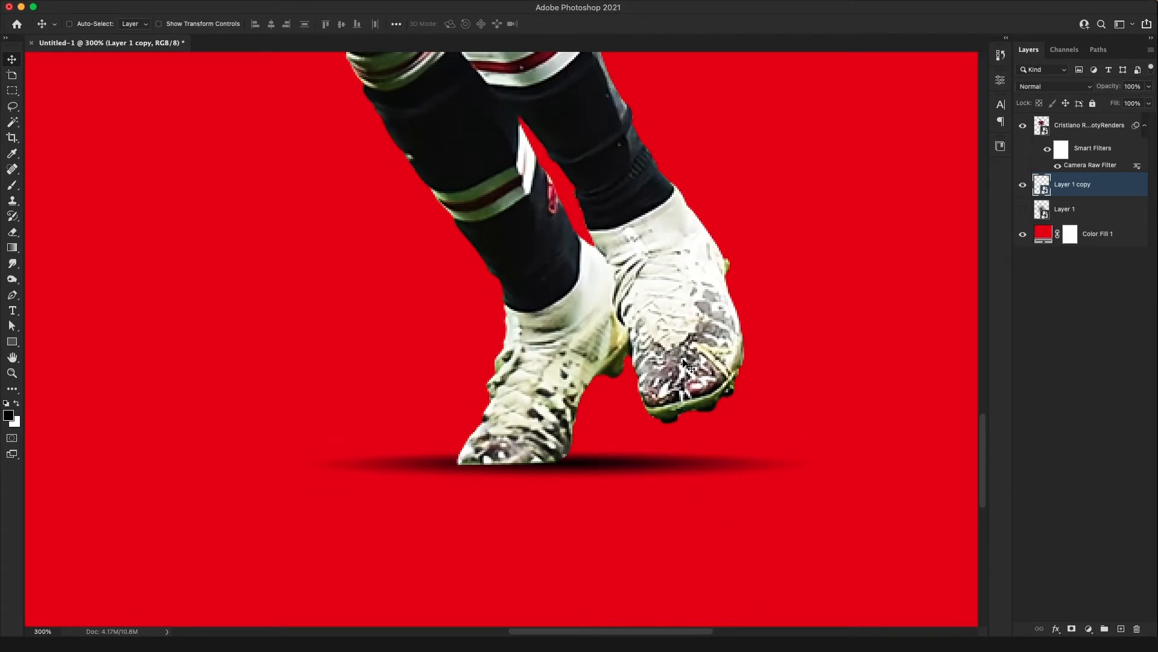
{"action": "key", "text": "super"}
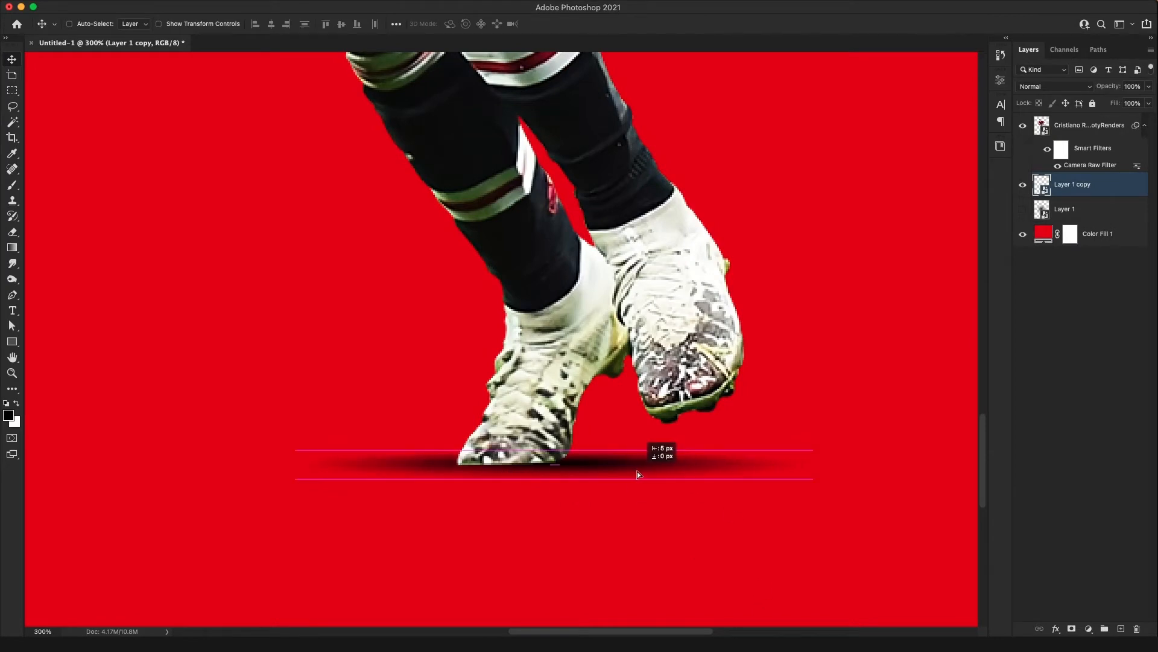
{"action": "key", "text": "super"}
Stretch the shadow horizontally with Free Transform so it extends farther beneath the raised boot
{"action": "key", "text": "super+t"}
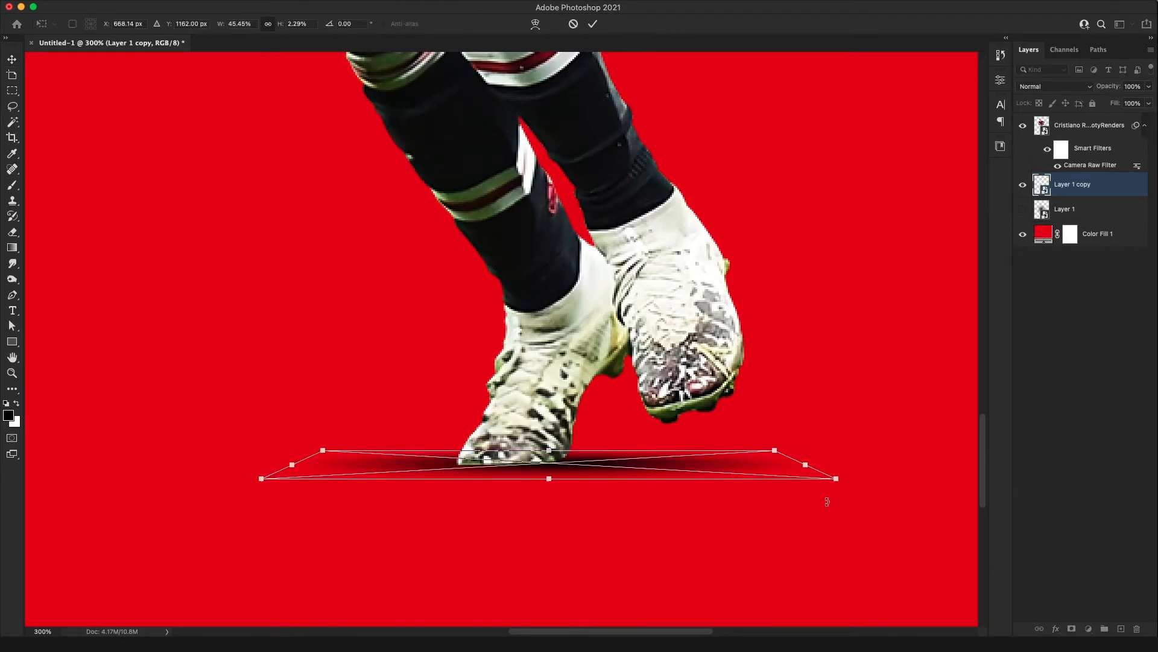
{"action": "left_click_drag", "start_coordinate": [797, 464], "coordinate": [824, 464]}
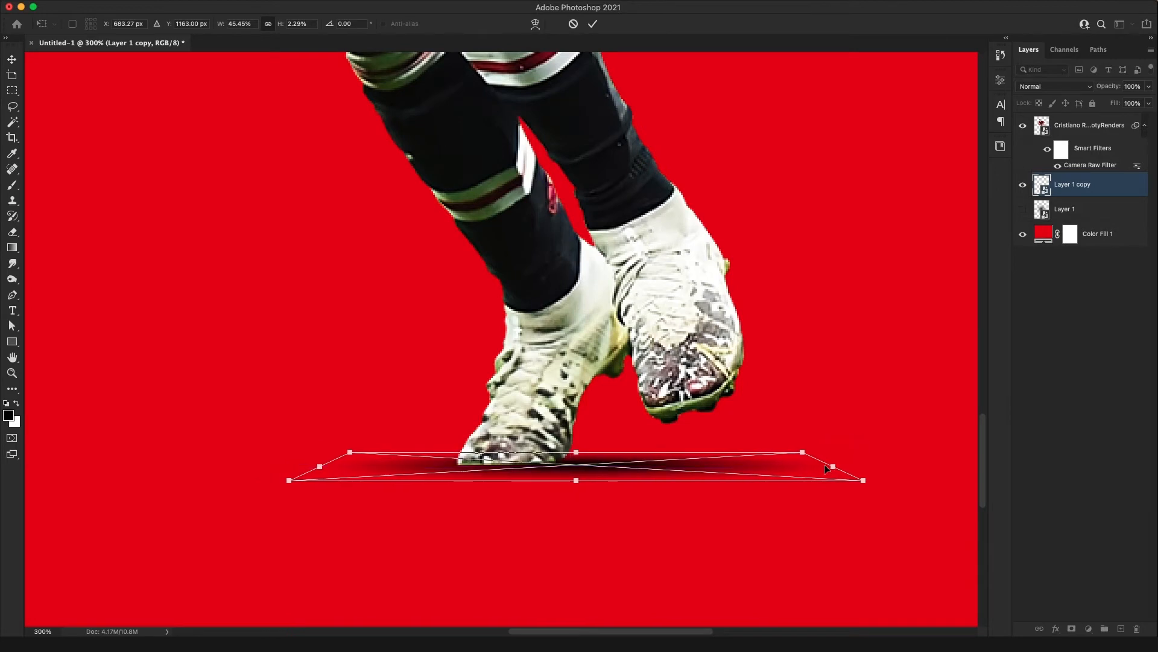
{"action": "scroll", "coordinate": [824, 465], "scroll_direction": "up", "scroll_amount": 1}
{"action": "key", "text": "super+z"}
{"action": "left_click_drag", "start_coordinate": [856, 471], "coordinate": [898, 473]}
{"action": "key", "text": "Return"}
{"action": "key", "text": "super+0"}
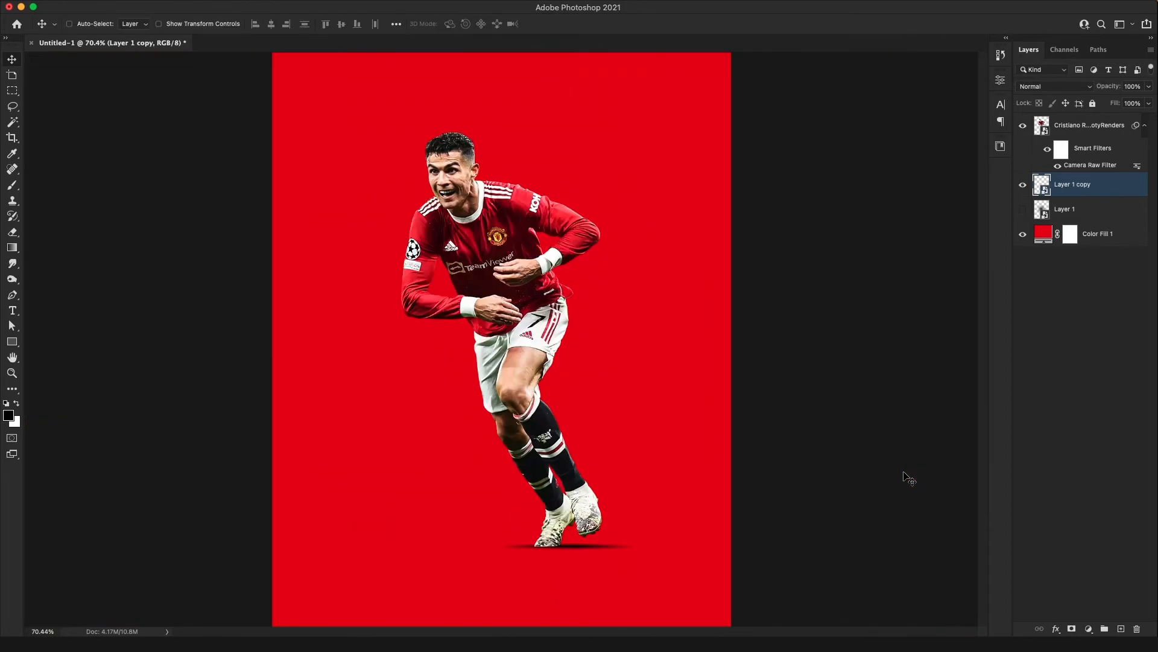
Refine the widened shadow with Free Transform and nudge it vertically to meet the planted boot's sole
{"action": "key", "text": "super+plus"}
{"action": "key", "text": "super+plus"}
{"action": "key", "text": "super+plus"}
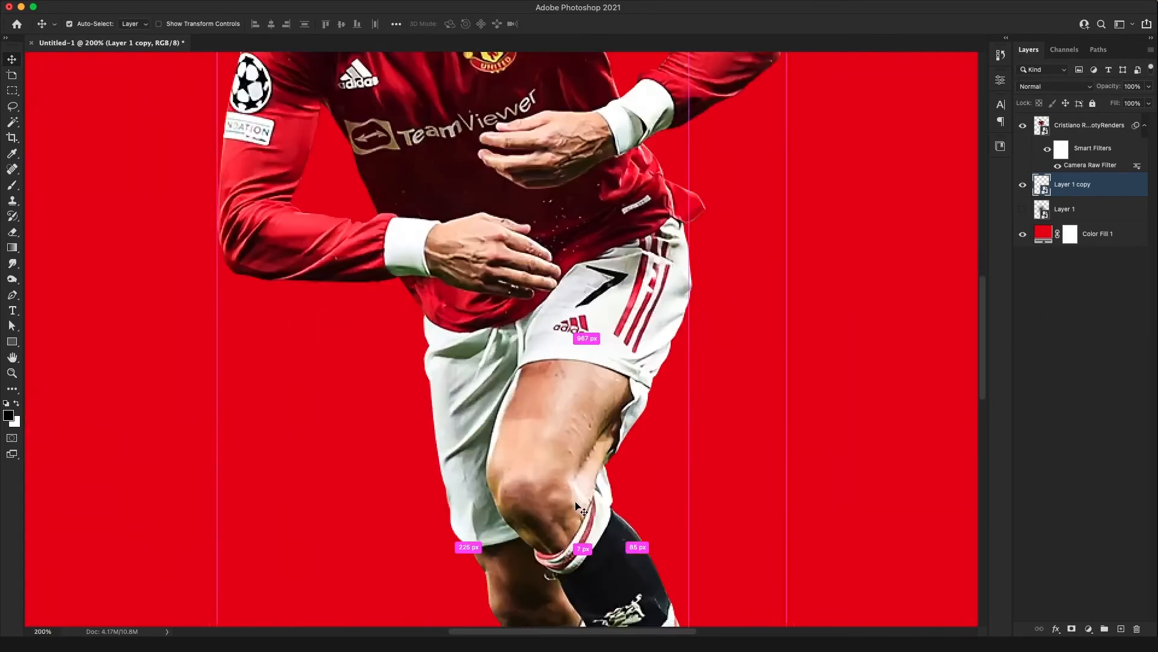
{"action": "left_click_drag", "start_coordinate": [571, 527], "coordinate": [537, 261]}
{"action": "left_click_drag", "start_coordinate": [666, 516], "coordinate": [616, 269]}
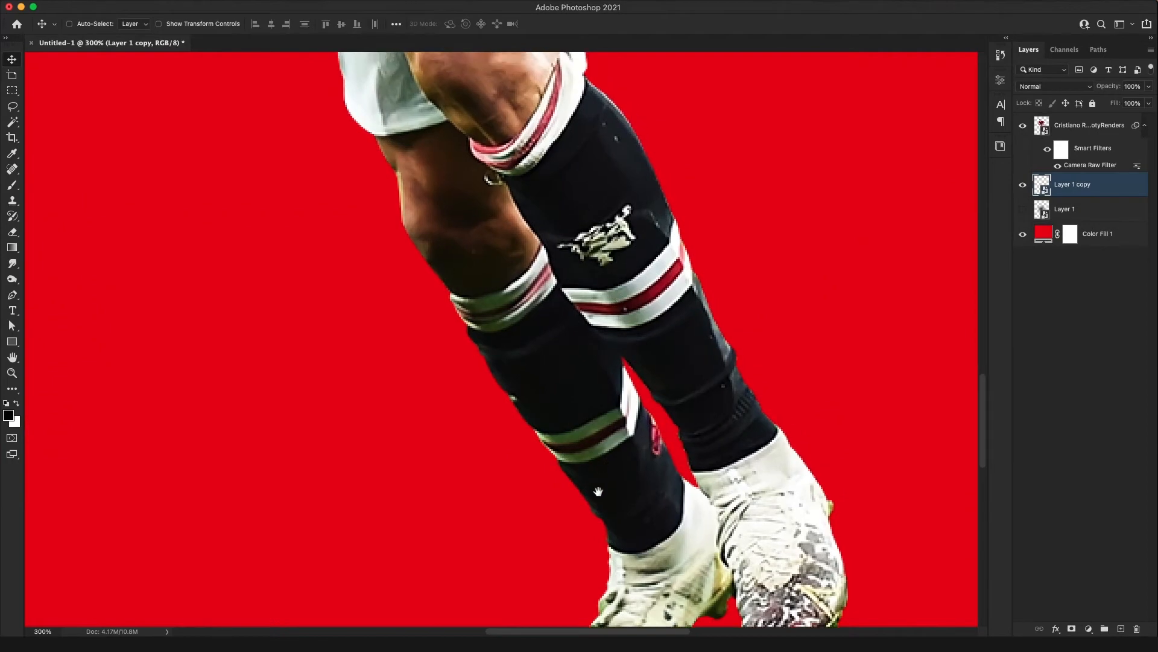
{"action": "left_click_drag", "start_coordinate": [598, 491], "coordinate": [519, 141]}
{"action": "key", "text": "super+t"}
{"action": "left_click_drag", "start_coordinate": [617, 339], "coordinate": [625, 375]}
{"action": "key", "text": "Return"}
{"action": "key", "text": "Up"}
{"action": "key", "text": "Up"}
{"action": "key", "text": "Down"}
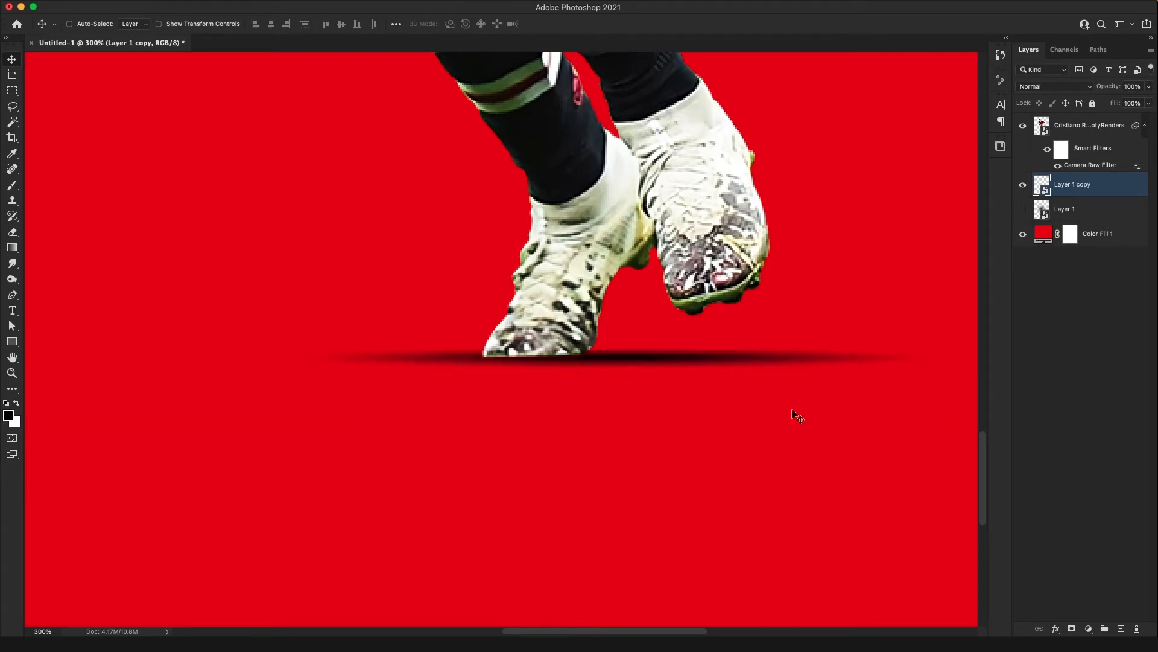
Add a layer mask to the player layer and fade the planted boot's sole with a short linear black-to-transparent gradient
{"action": "left_click", "coordinate": [1084, 129]}
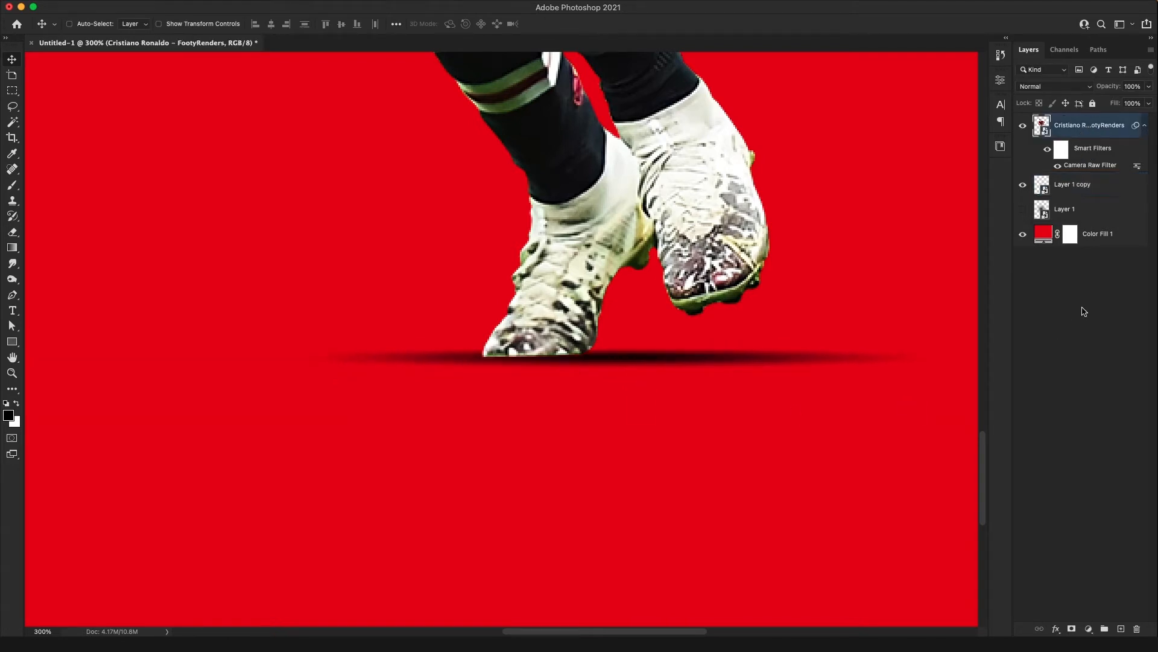
{"action": "left_click", "coordinate": [1073, 629]}
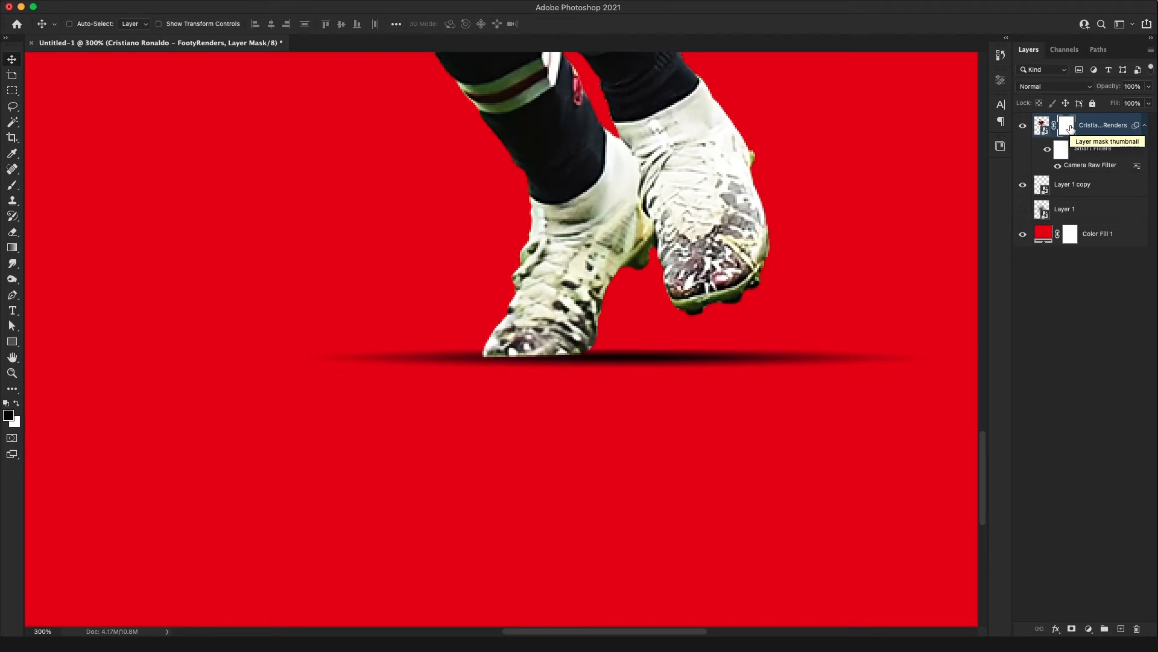
{"action": "key", "text": "g"}
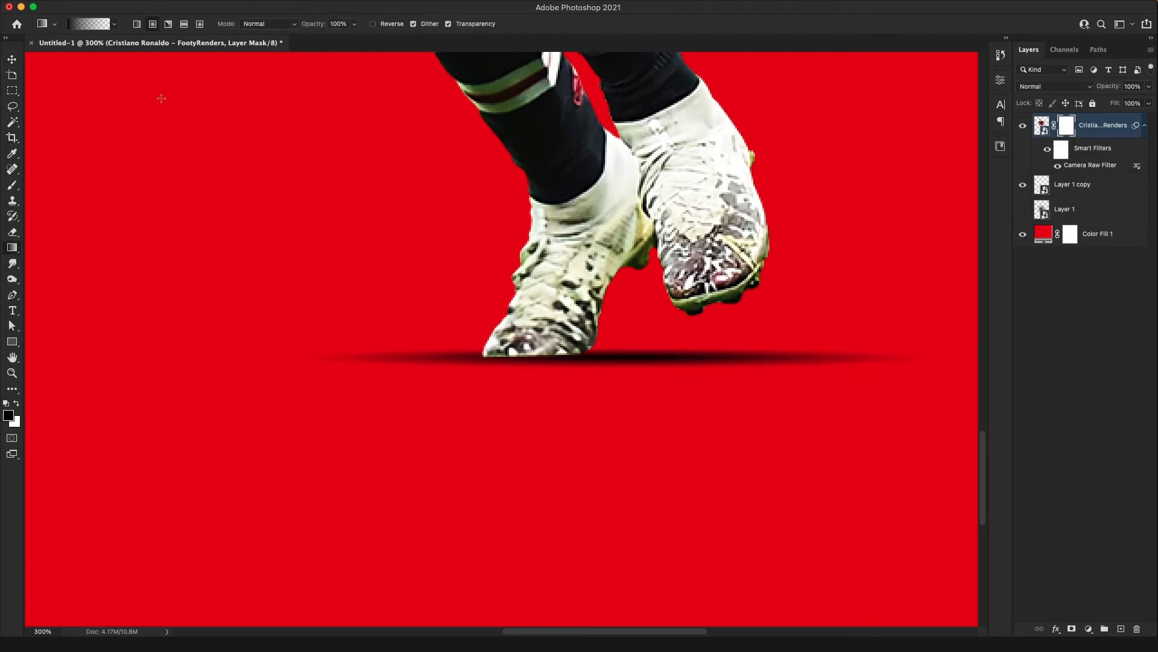
{"action": "left_click", "coordinate": [135, 25]}
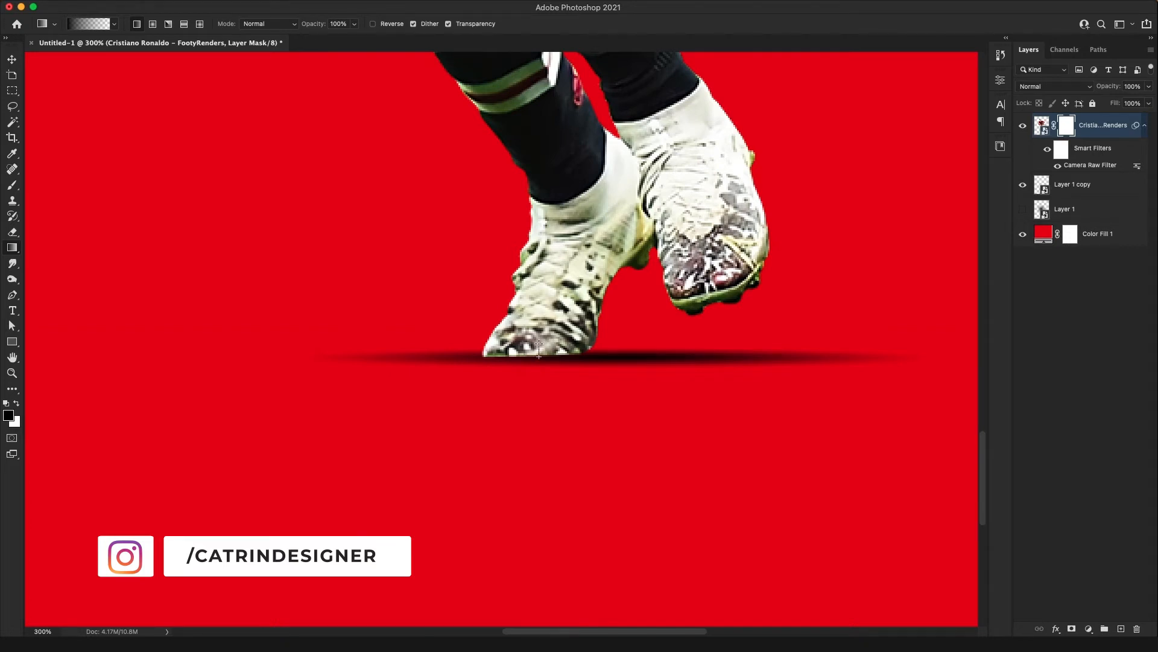
{"action": "left_click_drag", "start_coordinate": [539, 344], "coordinate": [538, 343]}
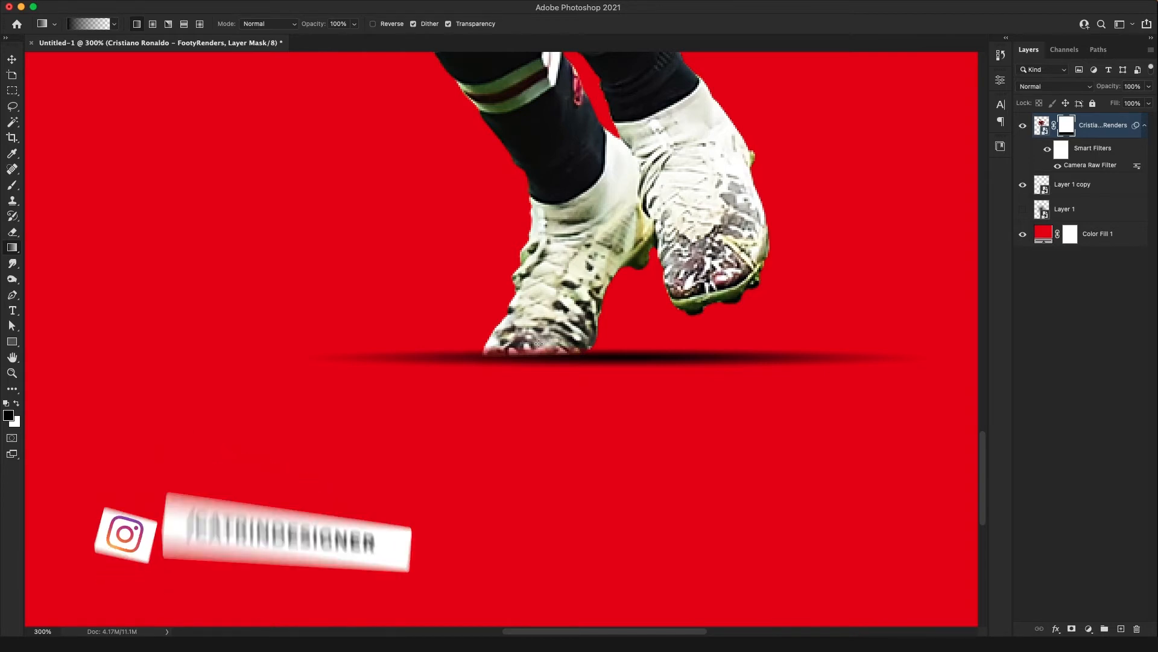
{"action": "key", "text": "super+z"}
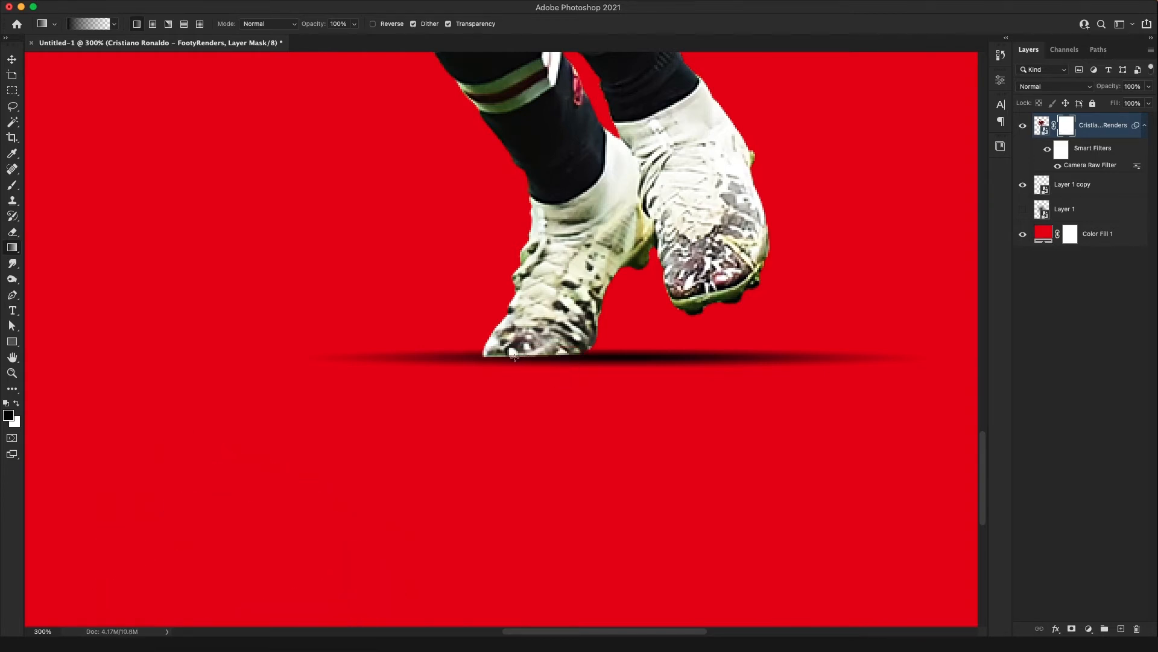
{"action": "left_click_drag", "start_coordinate": [514, 350], "coordinate": [516, 344]}
Move the shadow layer slightly upward against the faded sole of the planted boot
{"action": "key", "text": "v"}
{"action": "left_click", "coordinate": [1071, 186]}
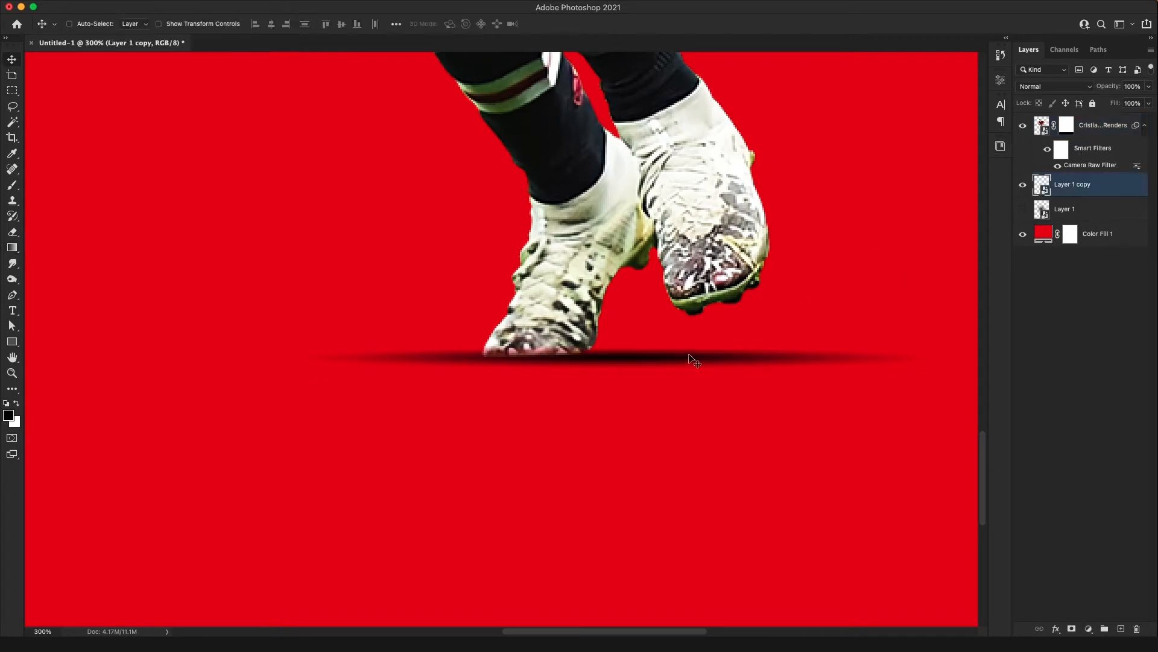
{"action": "left_click_drag", "start_coordinate": [690, 357], "coordinate": [761, 361]}
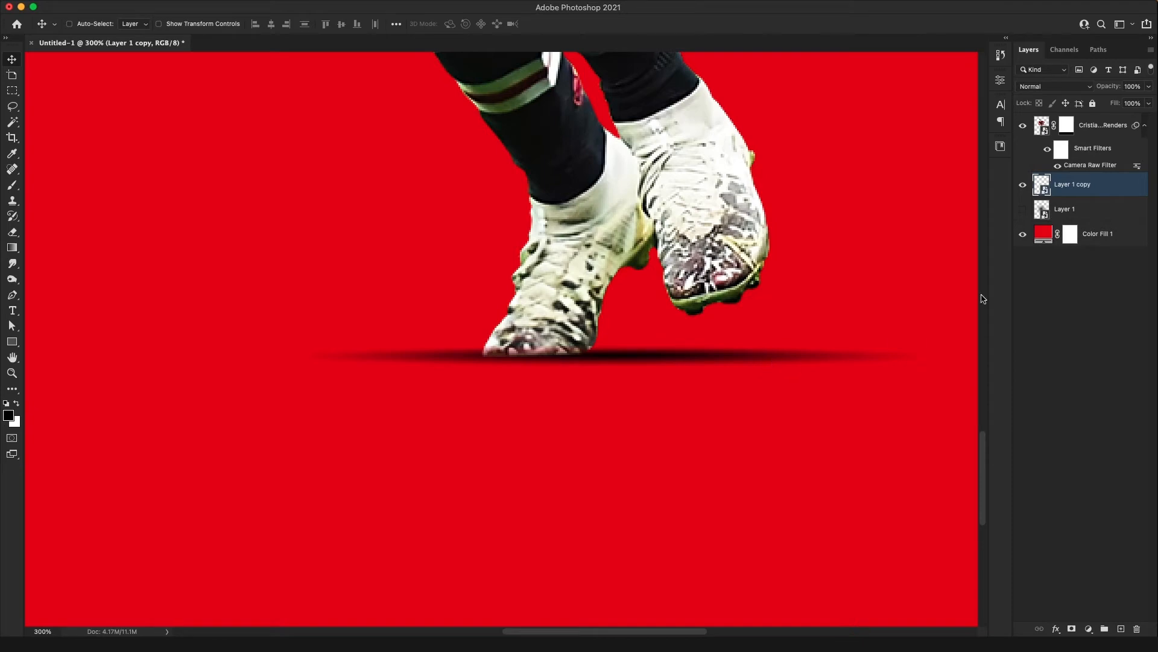
Create a new layer above the player layer and clip it to the player
{"action": "left_click", "coordinate": [1090, 135]}
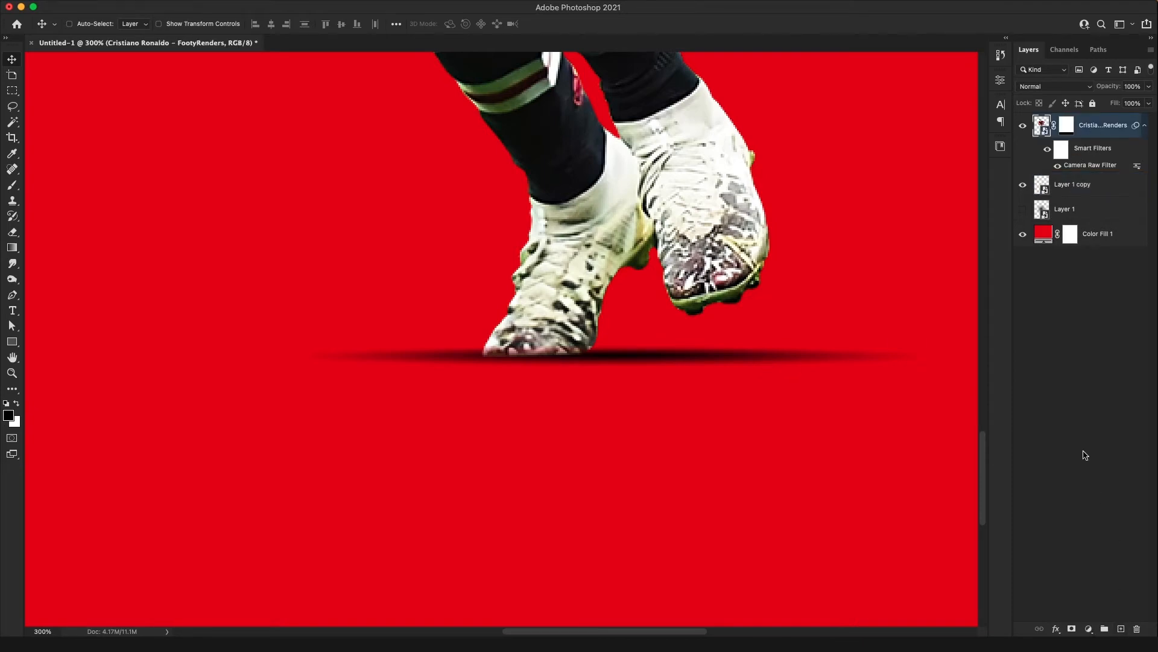
{"action": "key", "text": "super+0"}
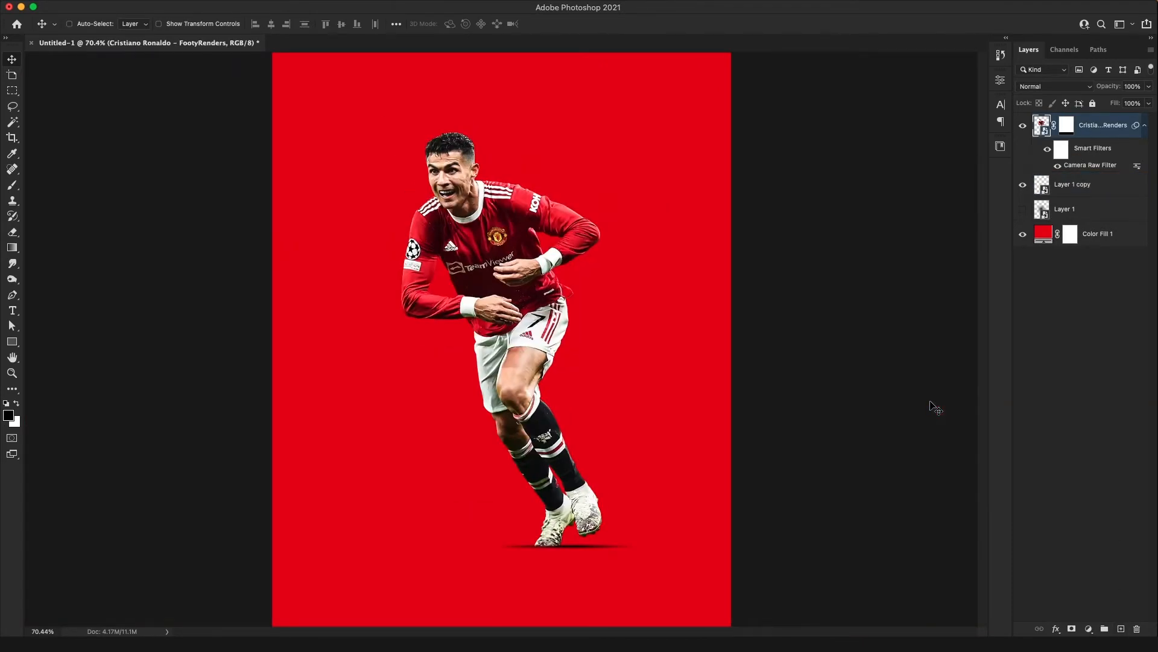
{"action": "key", "text": "super+plus"}
{"action": "key", "text": "super+plus"}
{"action": "key", "text": "super+plus"}
{"action": "left_click_drag", "start_coordinate": [572, 587], "coordinate": [543, 308]}
{"action": "left_click_drag", "start_coordinate": [669, 491], "coordinate": [467, 62]}
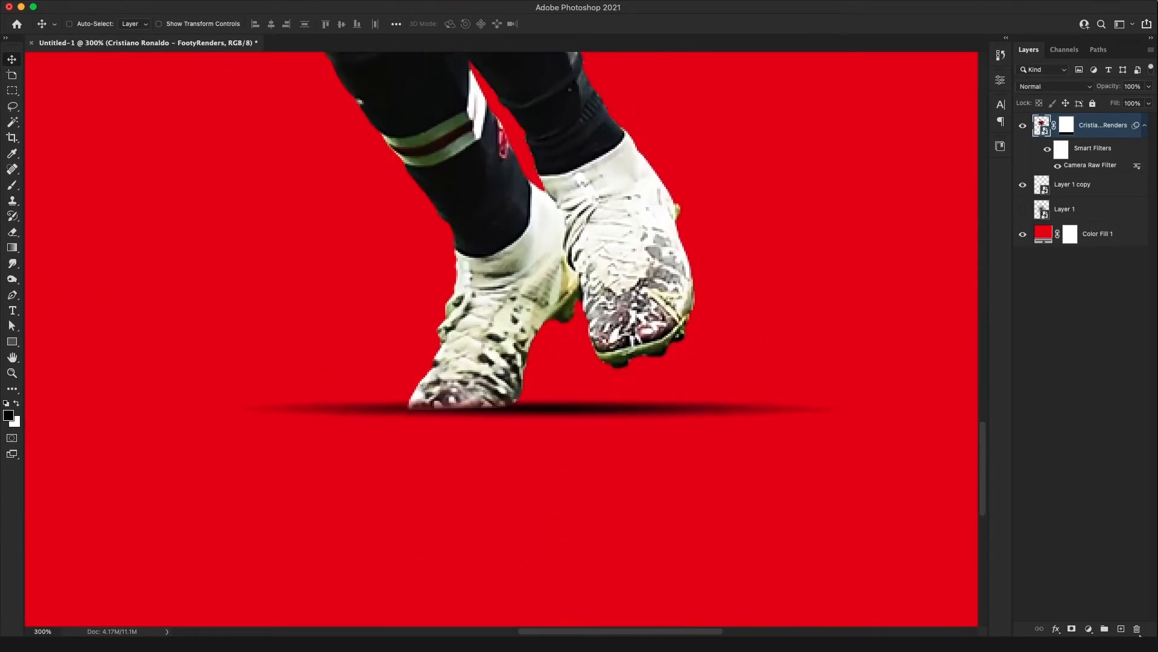
{"action": "left_click", "coordinate": [1122, 629]}
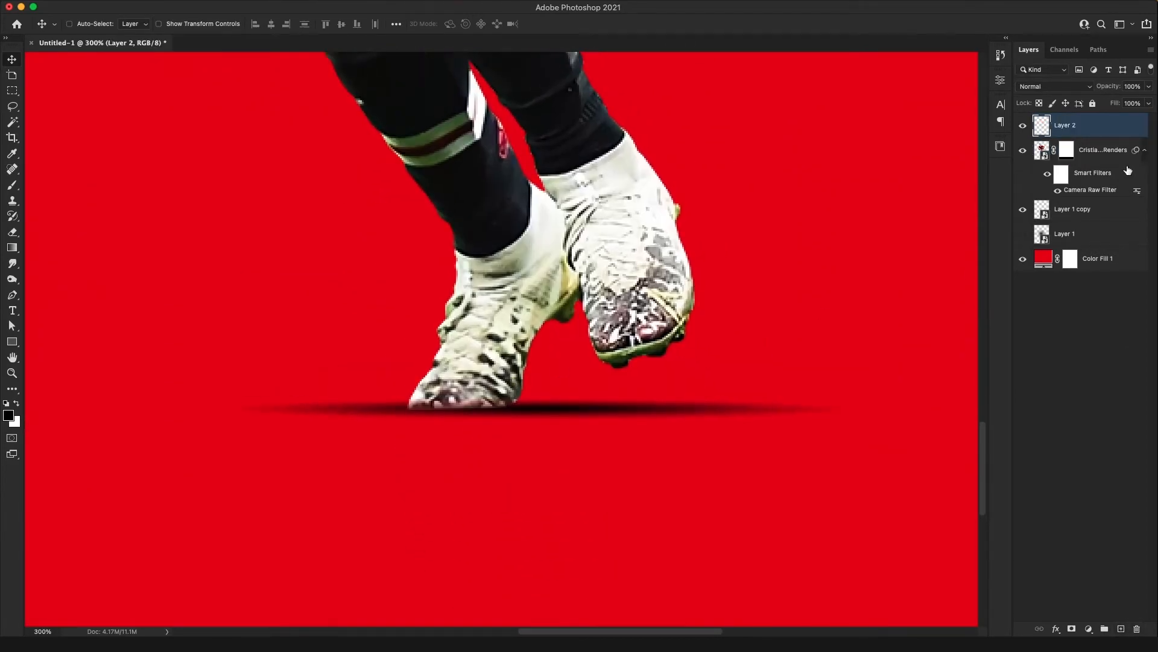
{"action": "left_click", "coordinate": [1107, 135], "text": "alt"}
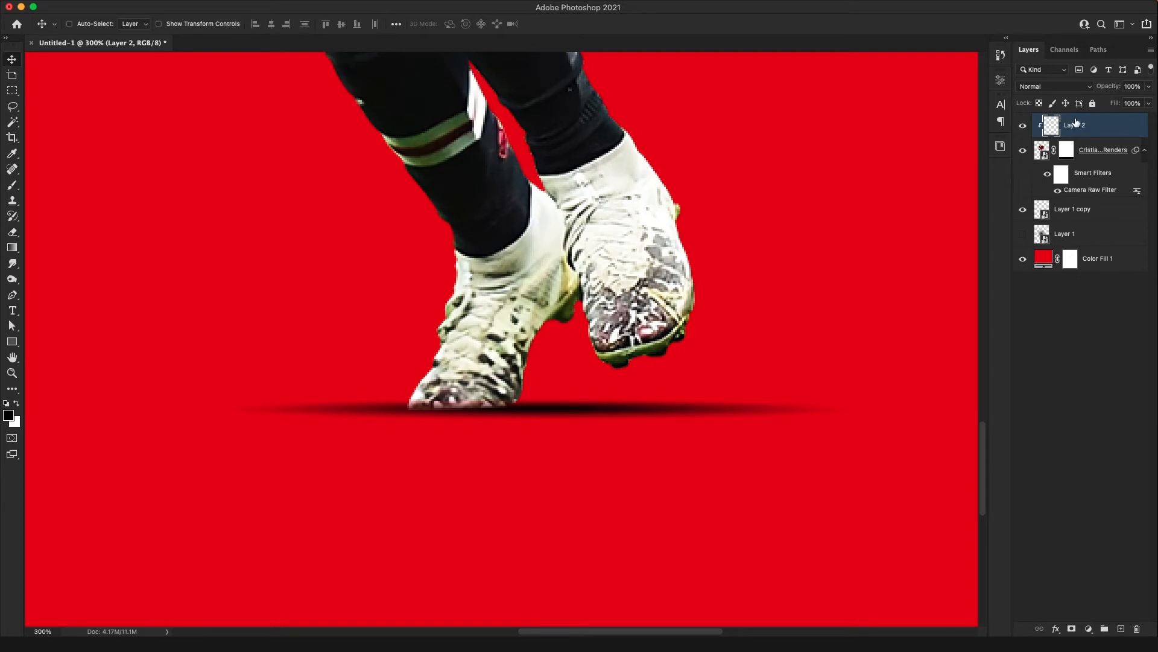
Darken the planted boot's sole on the clipped layer with an enlarged soft black brush, about 60 px in size
{"action": "key", "text": "b"}
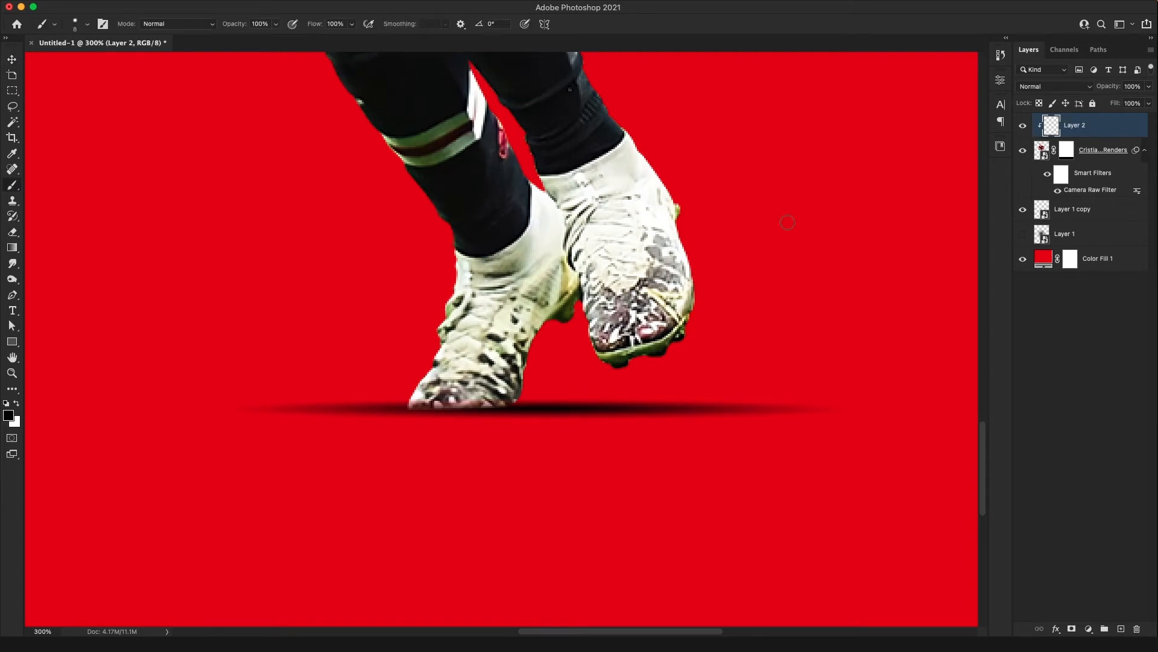
{"action": "right_click", "coordinate": [619, 393]}
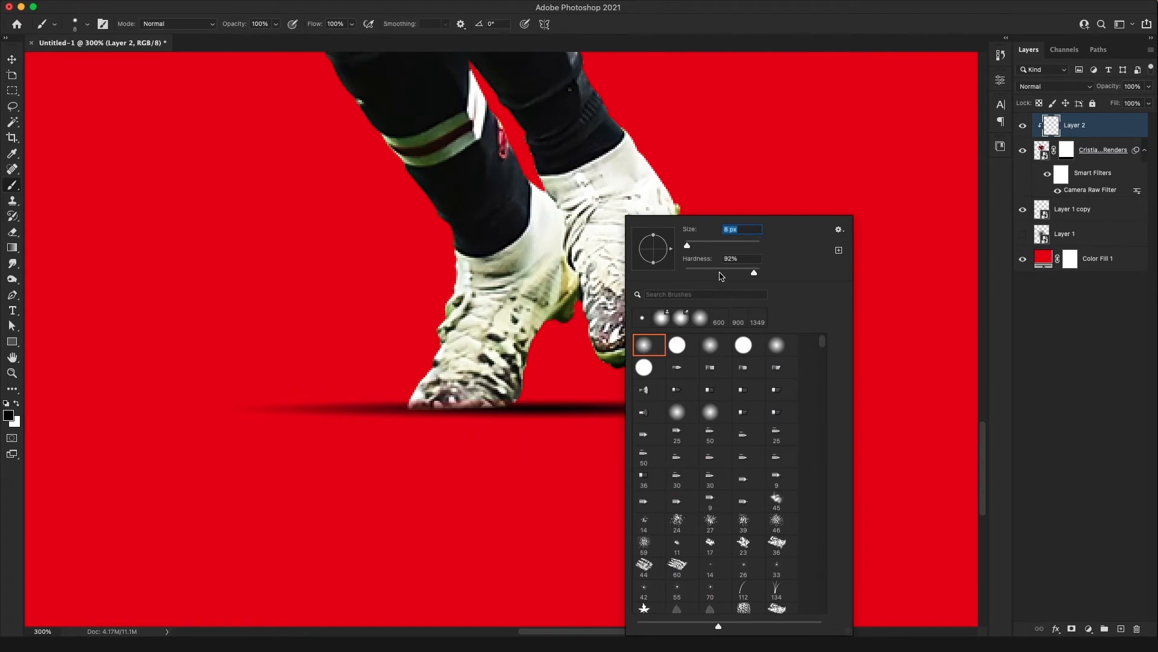
{"action": "left_click_drag", "start_coordinate": [721, 272], "coordinate": [709, 272]}
{"action": "left_click", "coordinate": [699, 245]}
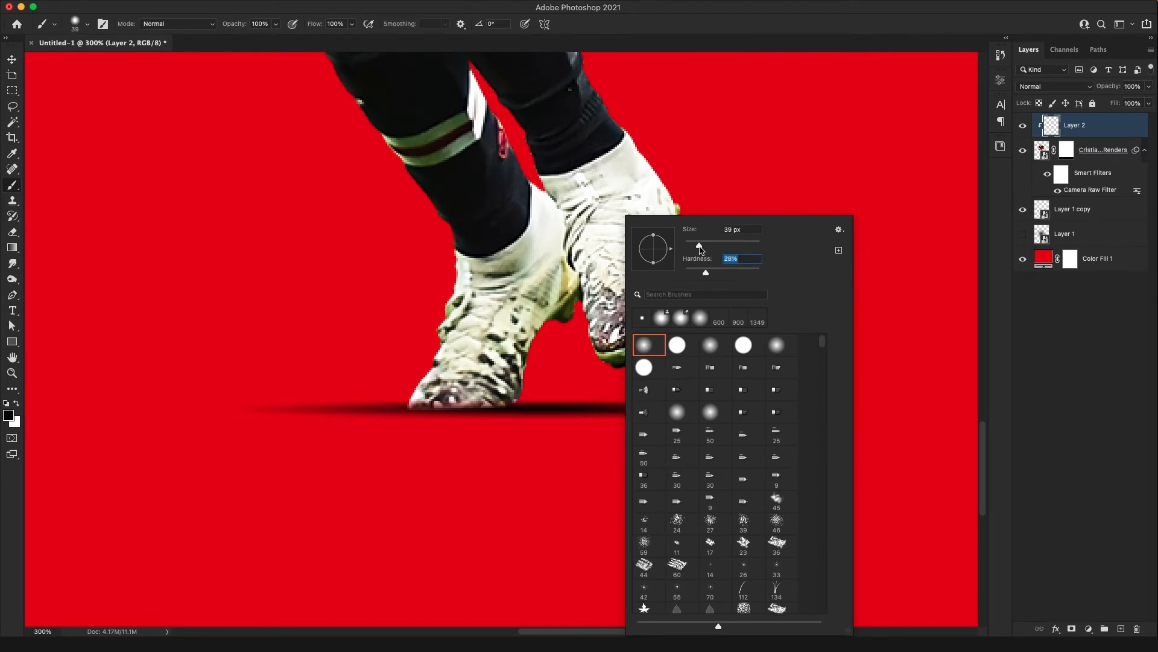
{"action": "left_click", "coordinate": [704, 181]}
{"action": "key", "text": "bracketright"}
{"action": "key", "text": "bracketright"}
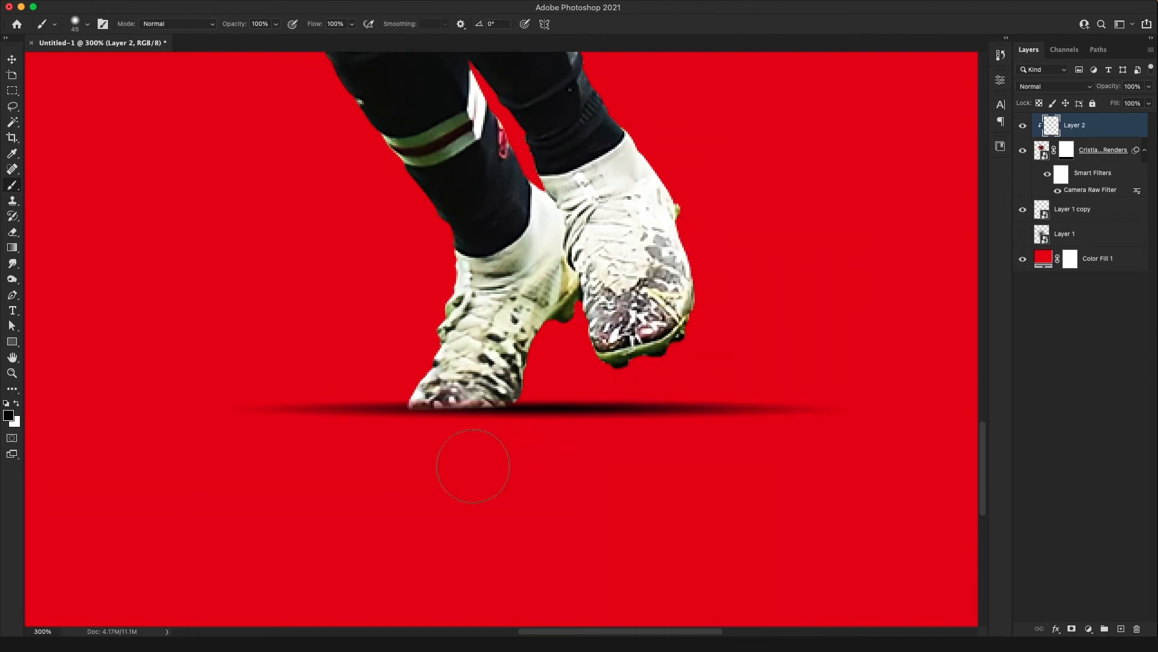
{"action": "mouse_move", "coordinate": [401, 437]}
{"action": "left_mouse_down"}
{"action": "mouse_move", "coordinate": [388, 440]}
{"action": "mouse_move", "coordinate": [581, 453]}
{"action": "left_mouse_up"}
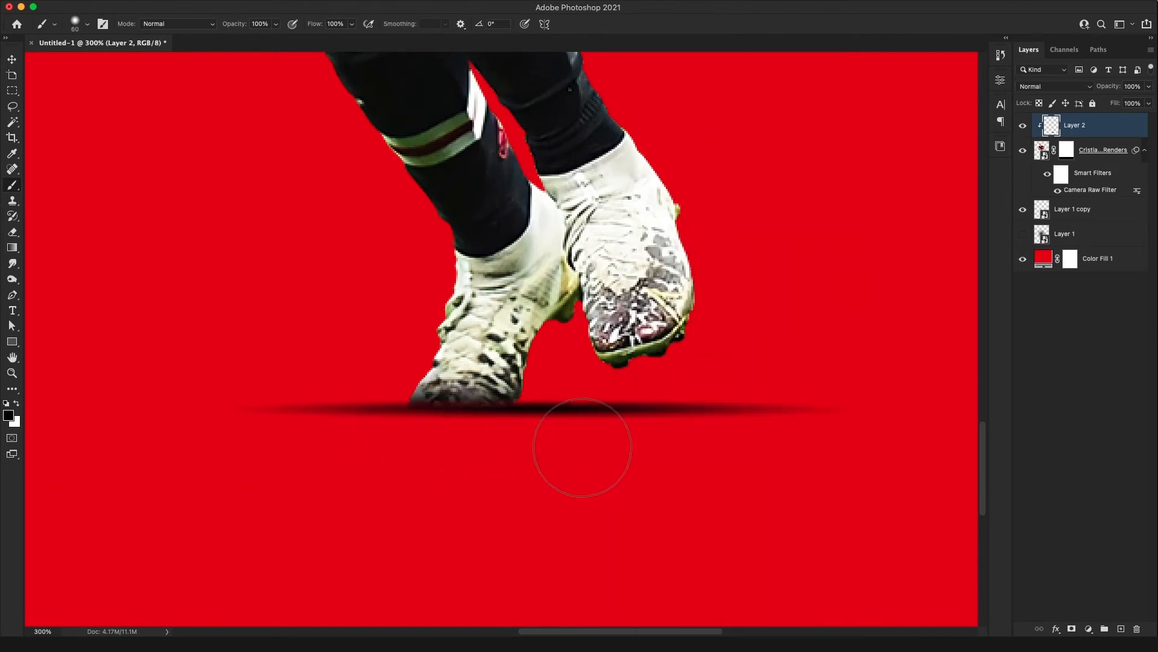
Darken the planted boot's sole further with a 90 px soft black brush and lower the clipped layer's opacity to 84%
{"action": "key", "text": "bracketright"}
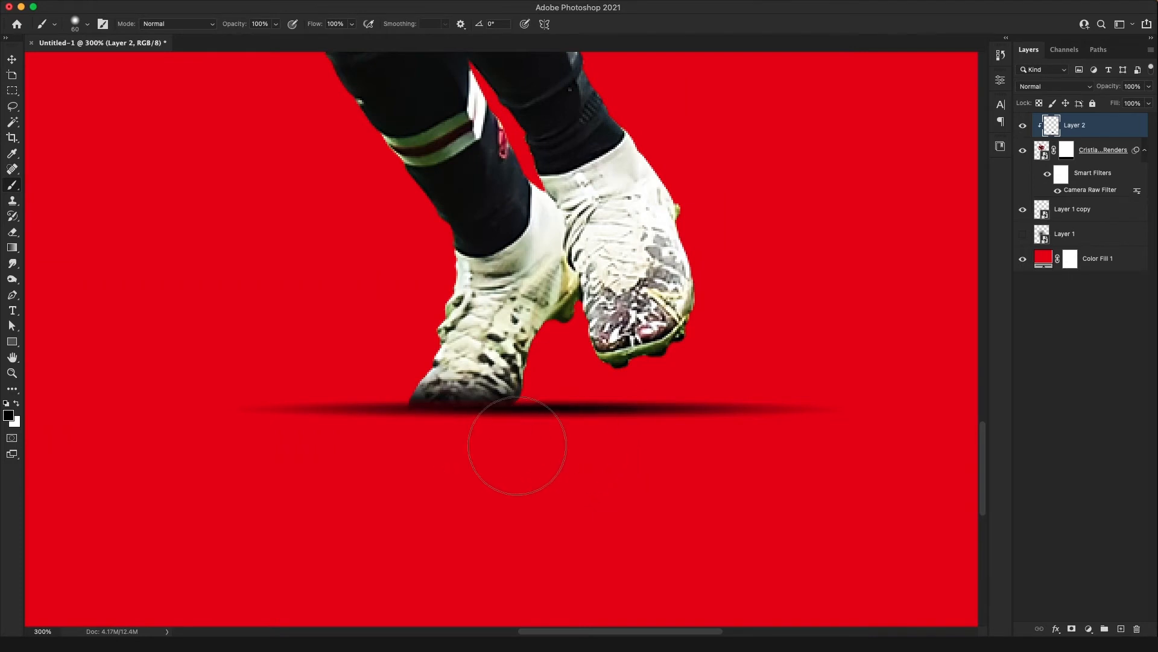
{"action": "key", "text": "bracketright"}
{"action": "key", "text": "bracketright"}
{"action": "key", "text": "bracketright"}
{"action": "mouse_move", "coordinate": [514, 447]}
{"action": "left_mouse_down"}
{"action": "mouse_move", "coordinate": [533, 455]}
{"action": "mouse_move", "coordinate": [359, 458]}
{"action": "left_mouse_up"}
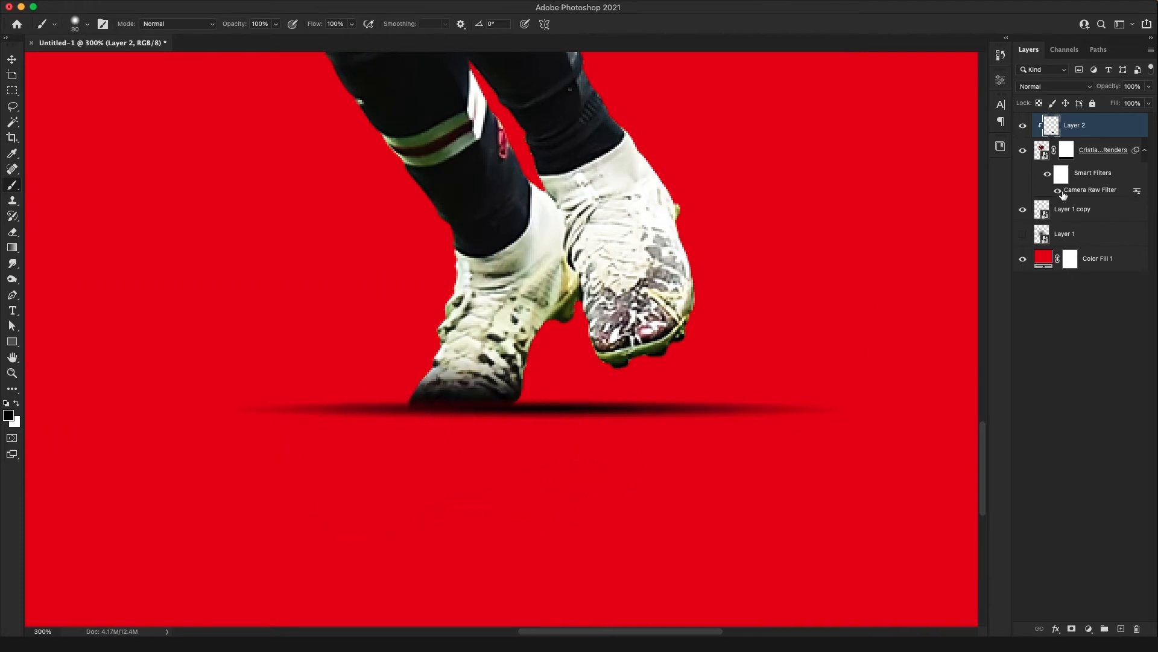
{"action": "left_click_drag", "start_coordinate": [1110, 88], "coordinate": [1098, 90]}
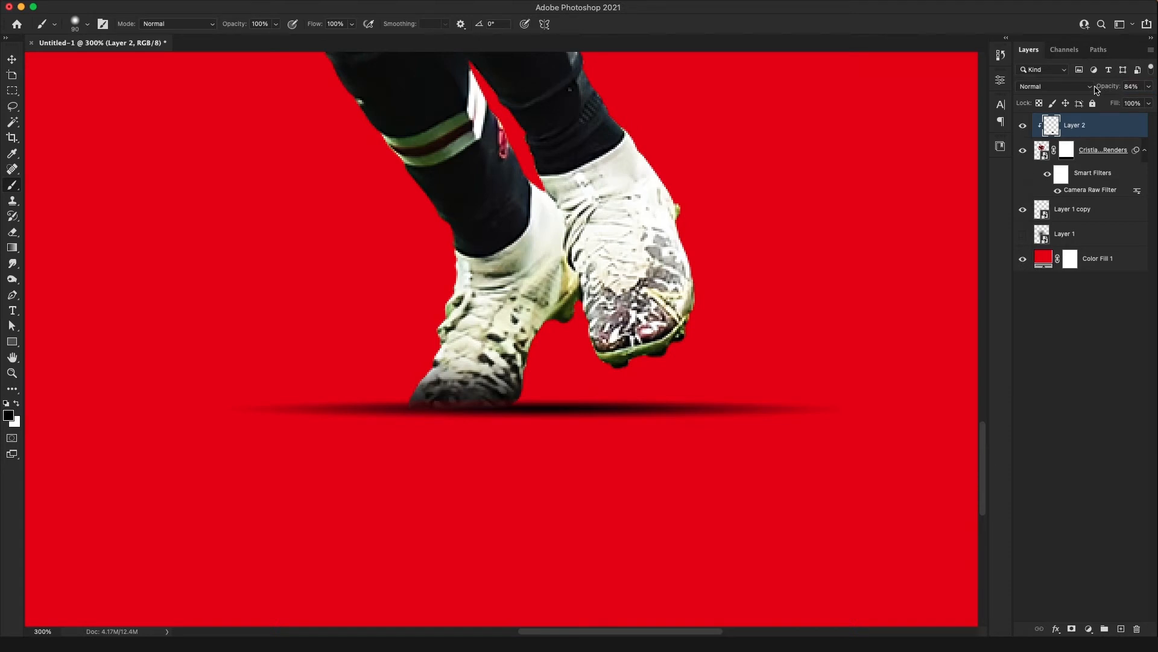
Unlink the player's layer mask, squash its faded strip vertically with Free Transform and move it up to the planted boot's sole
{"action": "key", "text": "v"}
{"action": "left_click", "coordinate": [1092, 211]}
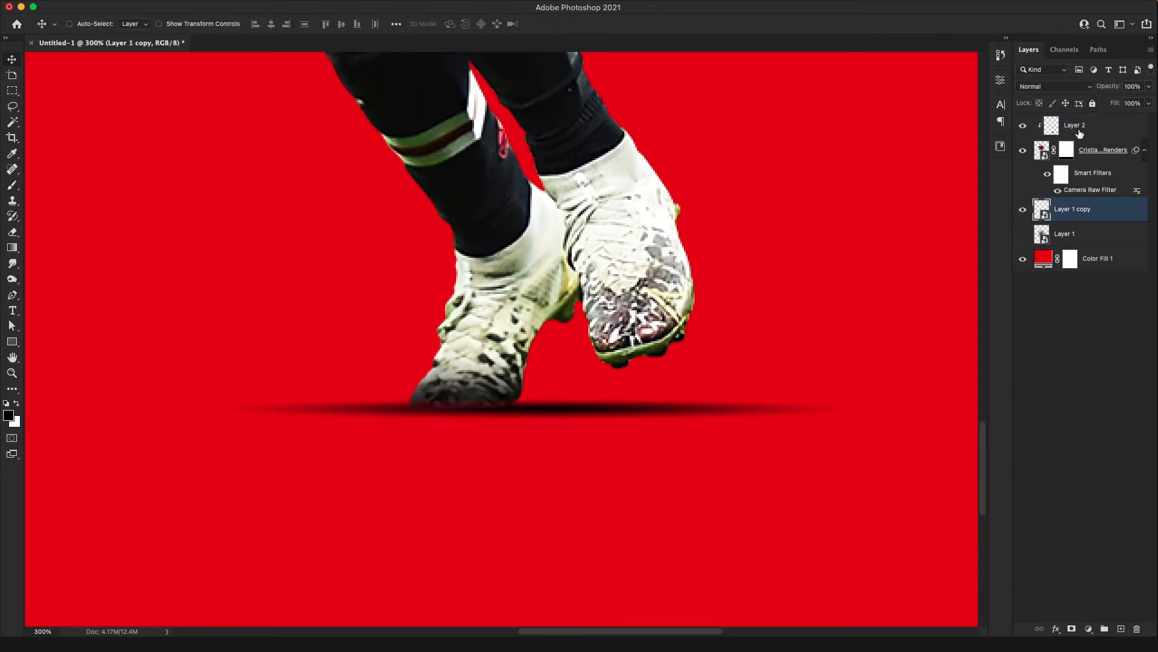
{"action": "left_click", "coordinate": [1077, 132]}
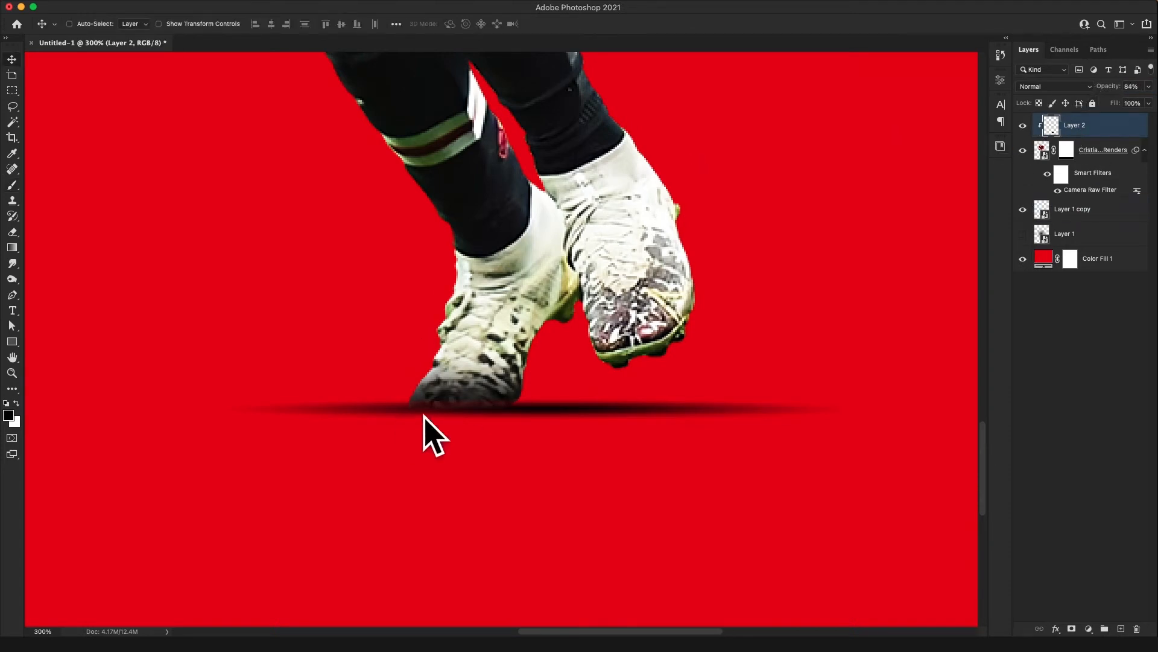
{"action": "left_click", "coordinate": [1067, 152]}
{"action": "key", "text": "super+t"}
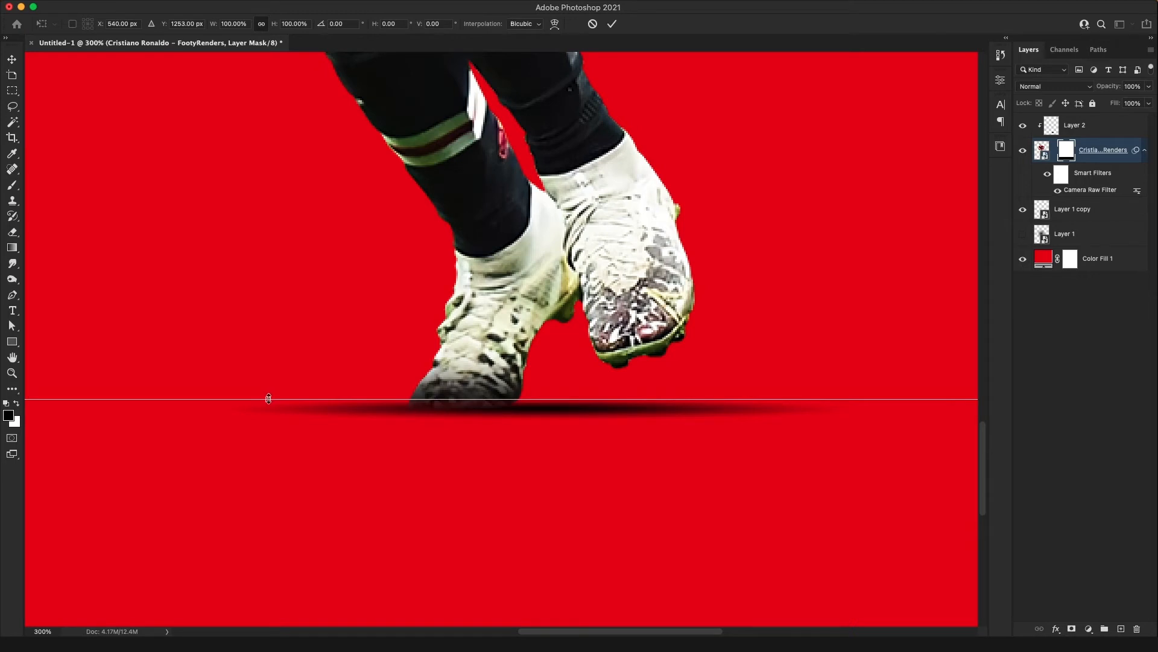
{"action": "left_click_drag", "start_coordinate": [269, 399], "coordinate": [268, 533]}
{"action": "left_click_drag", "start_coordinate": [542, 572], "coordinate": [540, 465]}
{"action": "key", "text": "Return"}
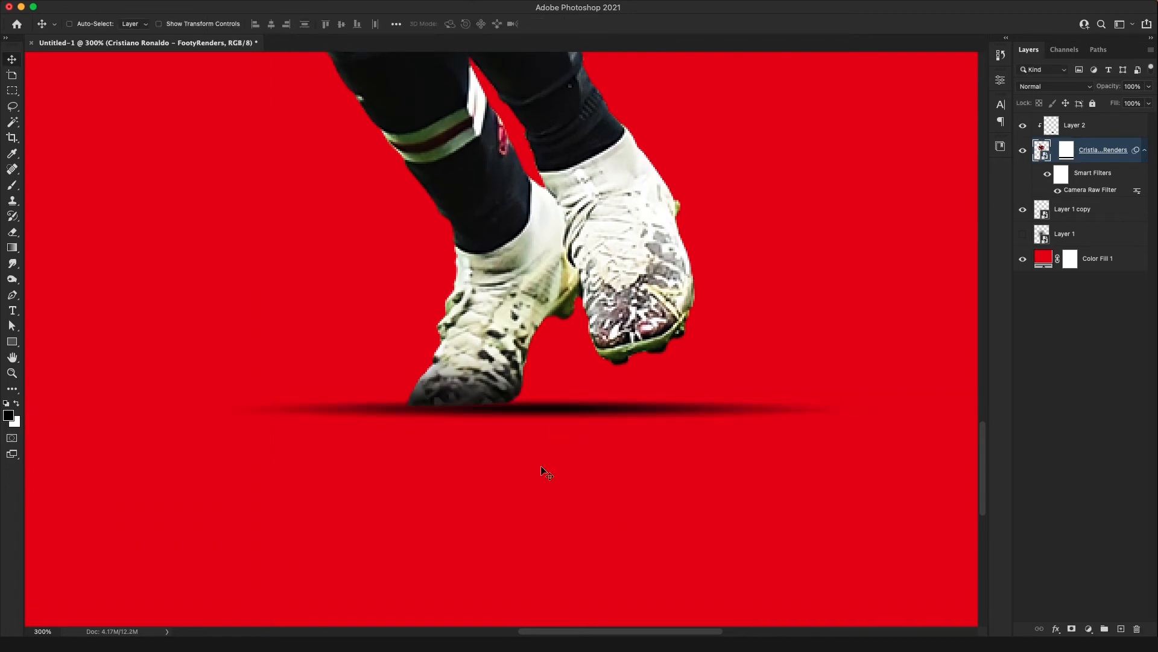
{"action": "left_click", "coordinate": [1067, 151]}
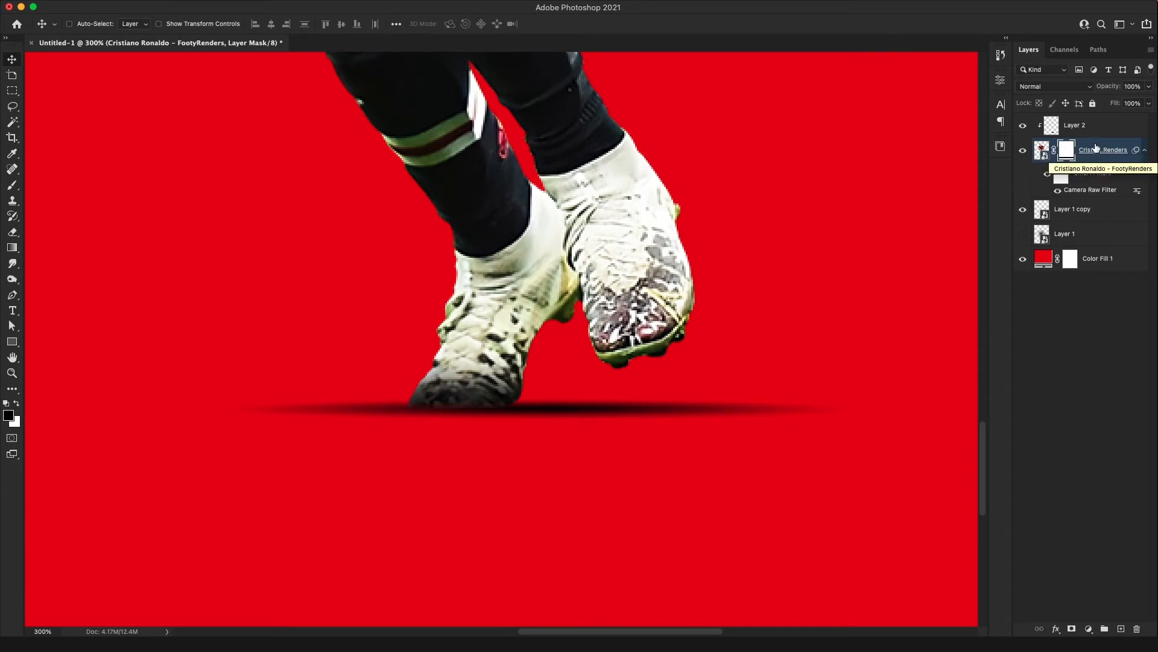
Lower the opacity of the clipped sole-shading layer to 74%, keeping the Normal blend mode
{"action": "left_click", "coordinate": [1083, 125]}
{"action": "left_click", "coordinate": [1055, 88]}
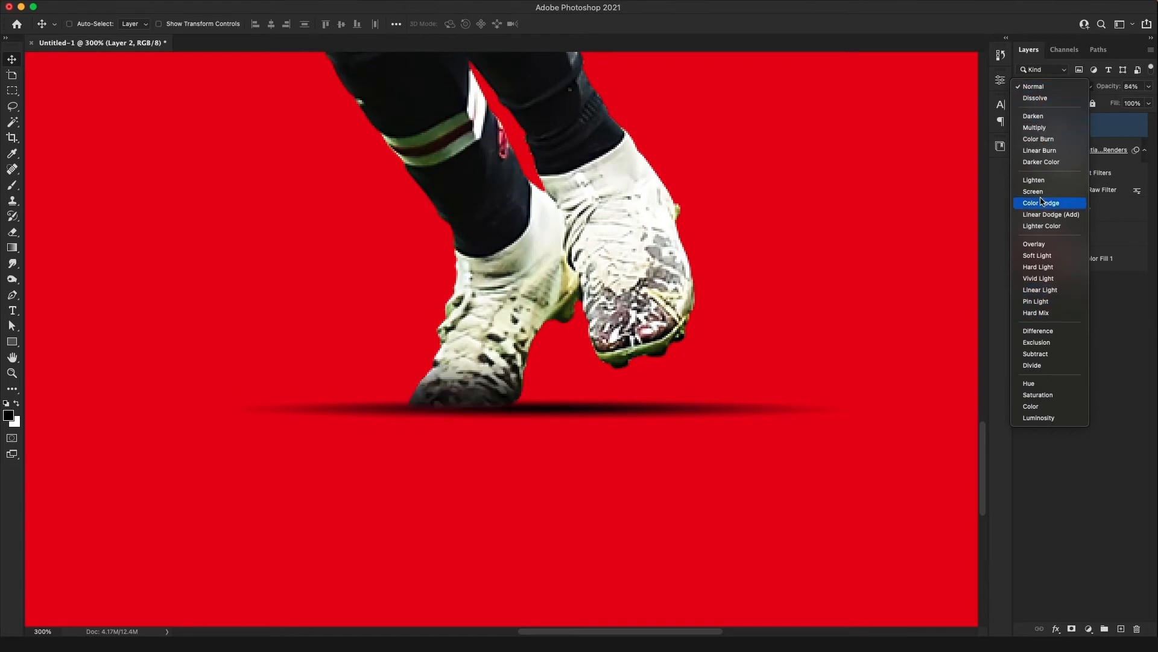
{"action": "left_click", "coordinate": [1034, 86]}
{"action": "left_click_drag", "start_coordinate": [1113, 89], "coordinate": [1111, 89]}
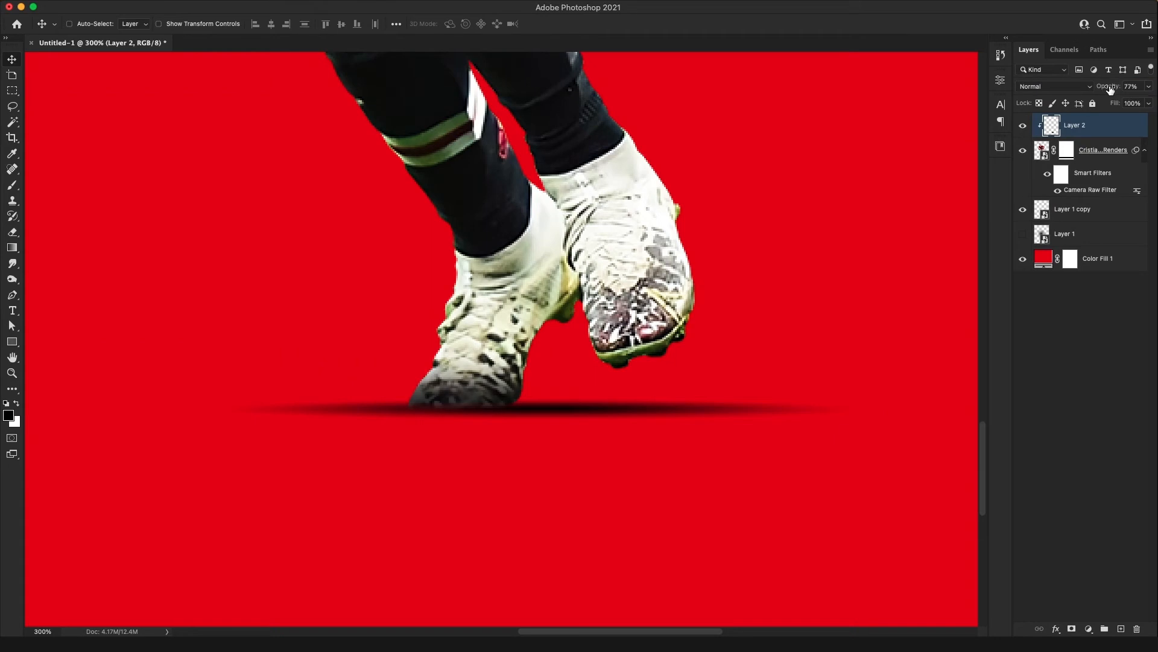
{"action": "key", "text": "super+0"}
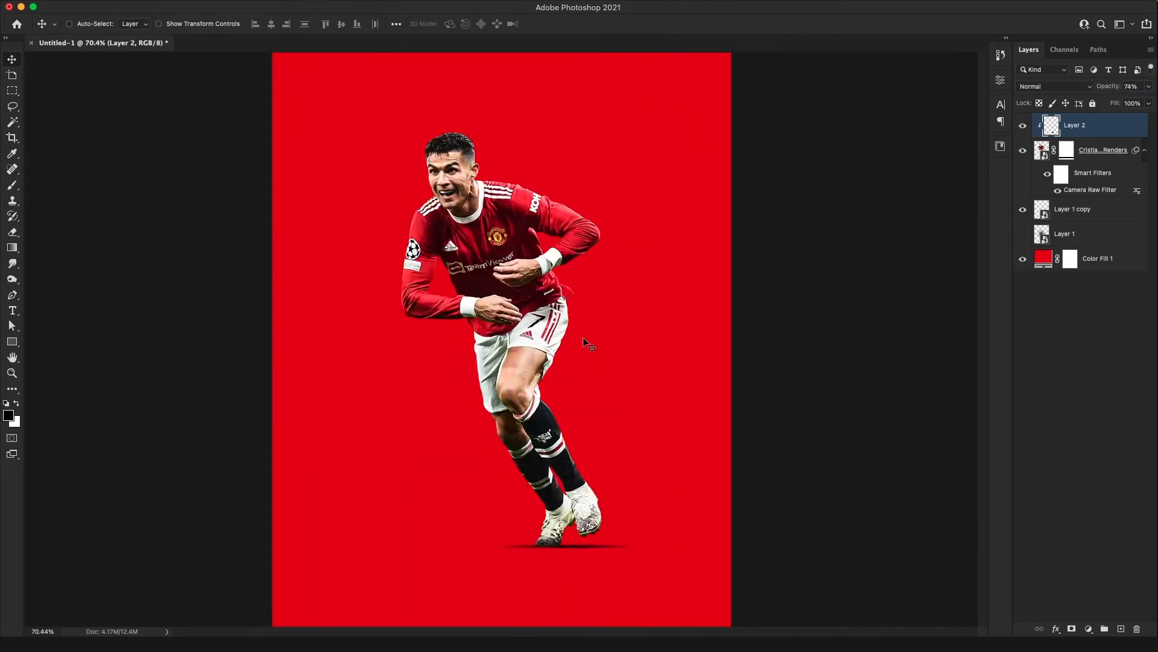
Taper and flatten the ground shadow with Free Transform, and nudge it up against the planted boot's sole
{"action": "left_click", "coordinate": [1069, 212]}
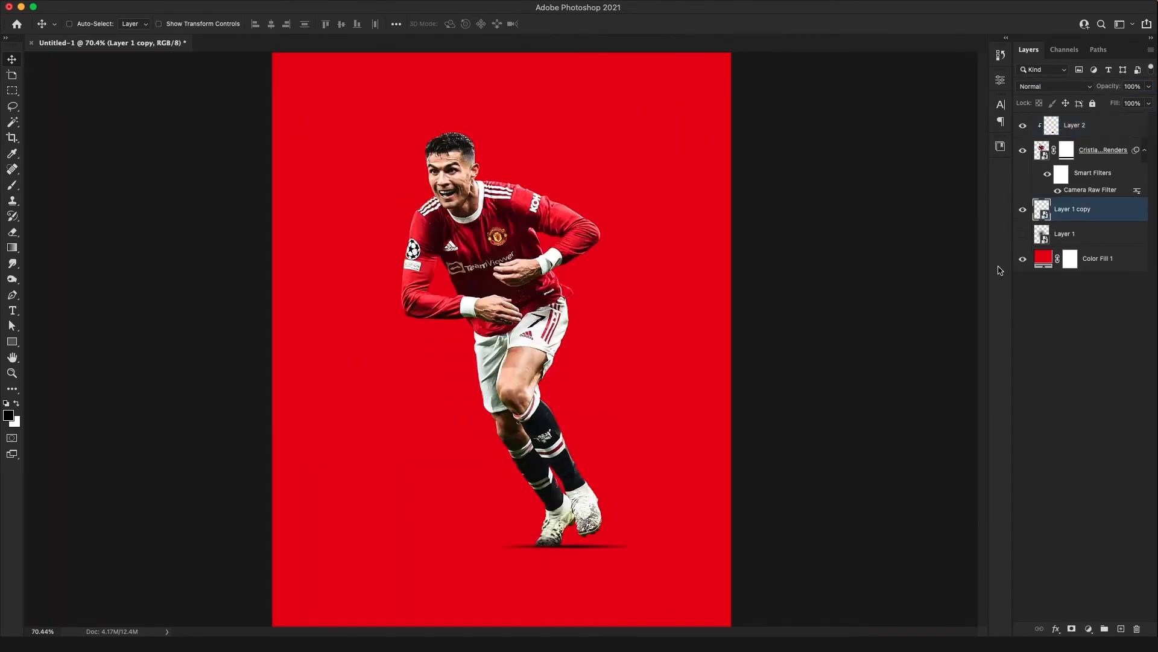
{"action": "key", "text": "super+plus"}
{"action": "key", "text": "super+plus"}
{"action": "key", "text": "super+plus"}
{"action": "left_click_drag", "start_coordinate": [578, 553], "coordinate": [537, 181]}
{"action": "left_click_drag", "start_coordinate": [615, 481], "coordinate": [501, 173]}
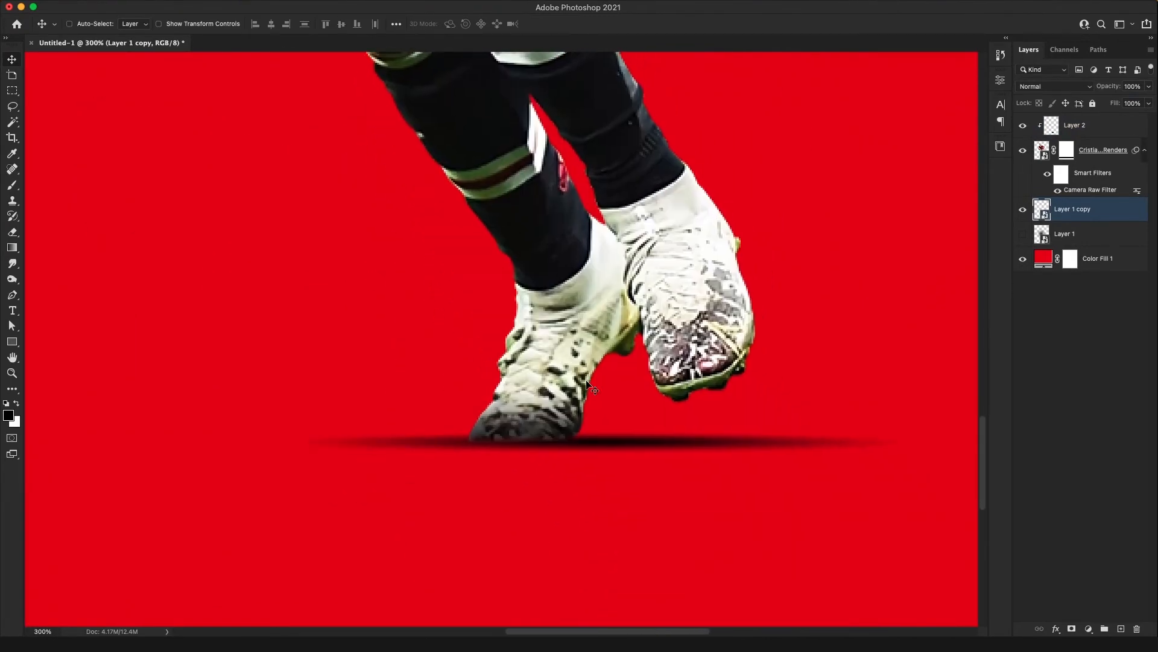
{"action": "key", "text": "super+t"}
{"action": "left_click_drag", "start_coordinate": [881, 431], "coordinate": [809, 431]}
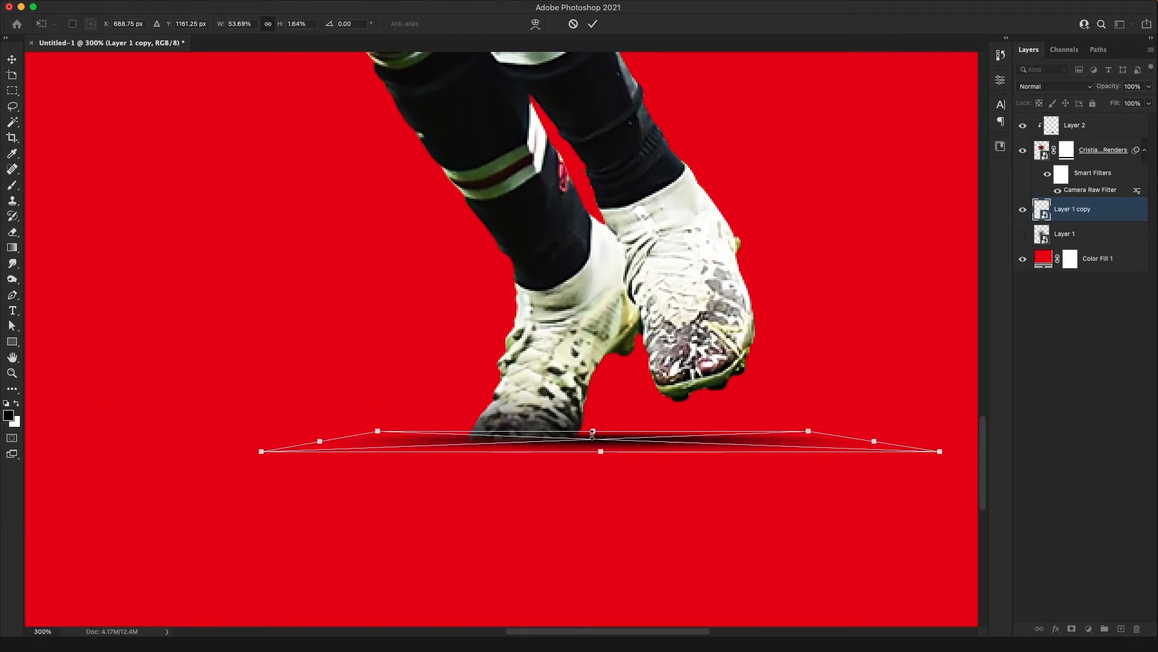
{"action": "left_click_drag", "start_coordinate": [592, 431], "coordinate": [597, 443]}
{"action": "key", "text": "Return"}
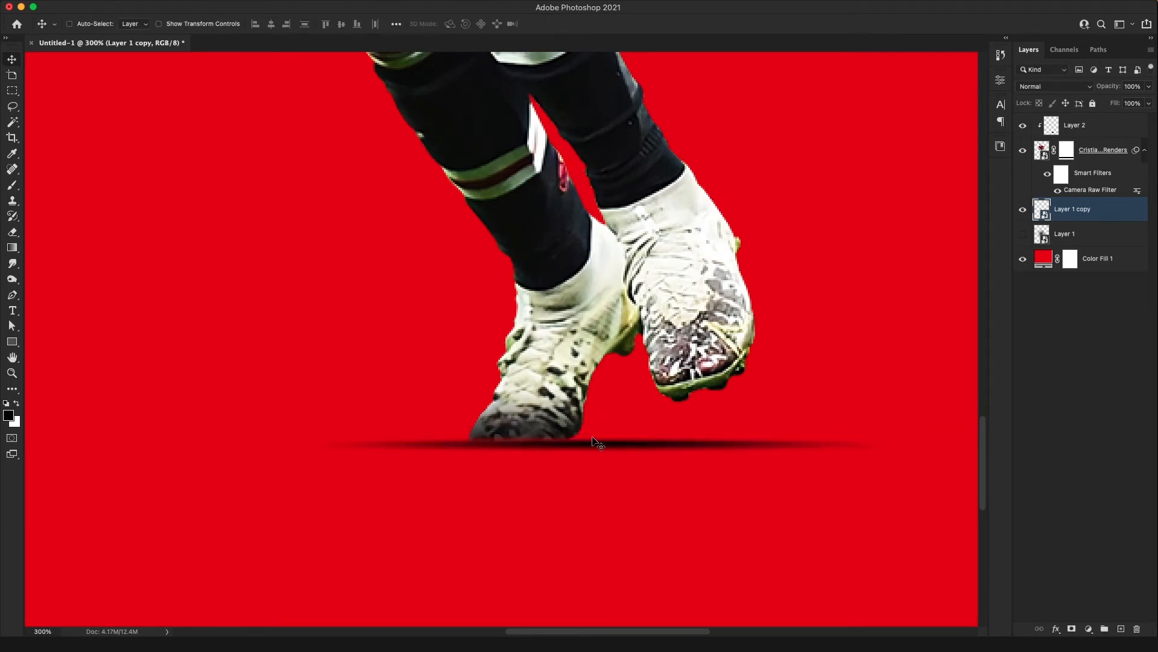
{"action": "key", "text": "Up"}
{"action": "key", "text": "Up"}
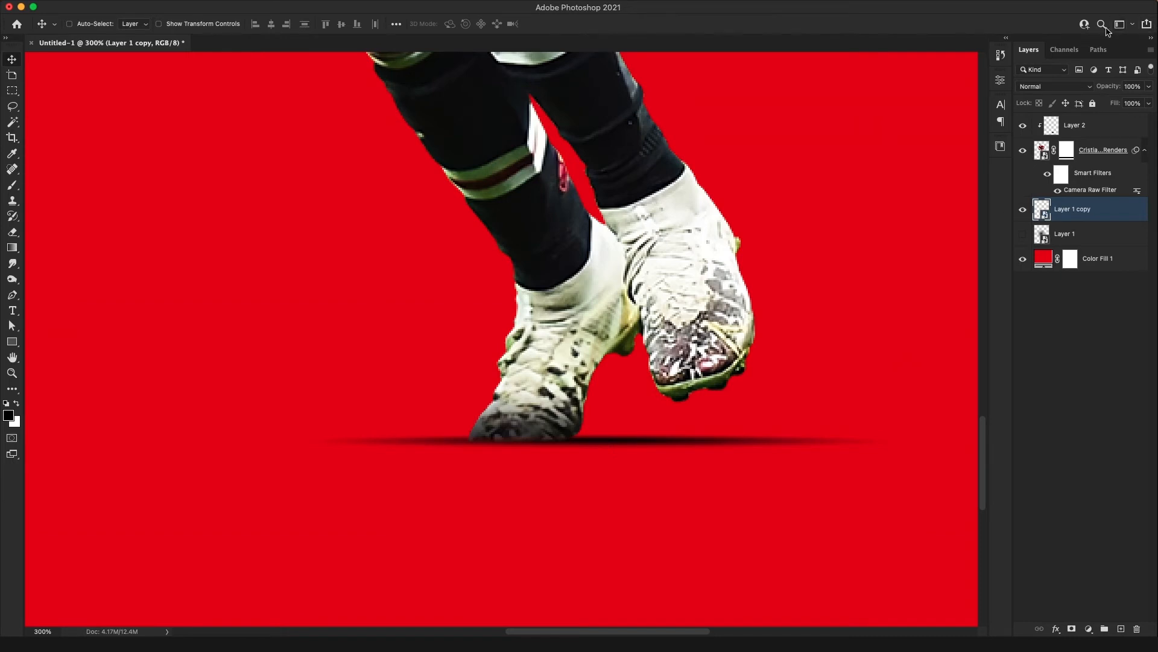
Add a layer mask to the ground shadow and fade its portion below the raised boot with a 90 px soft black brush
{"action": "left_click", "coordinate": [1072, 629]}
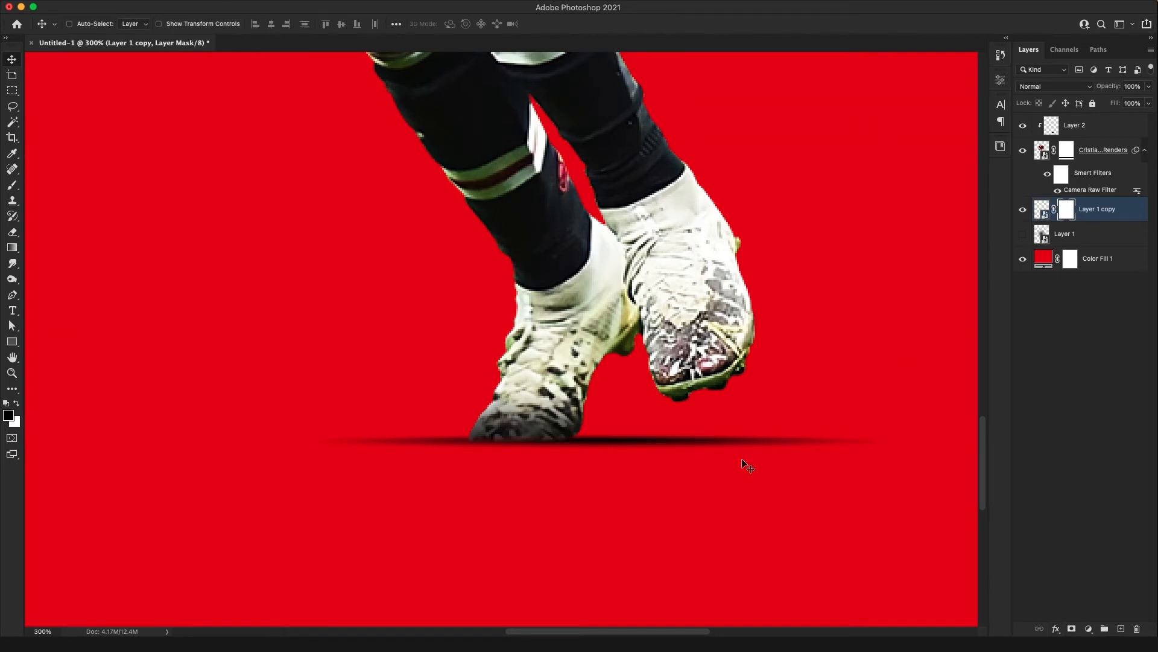
{"action": "key", "text": "b"}
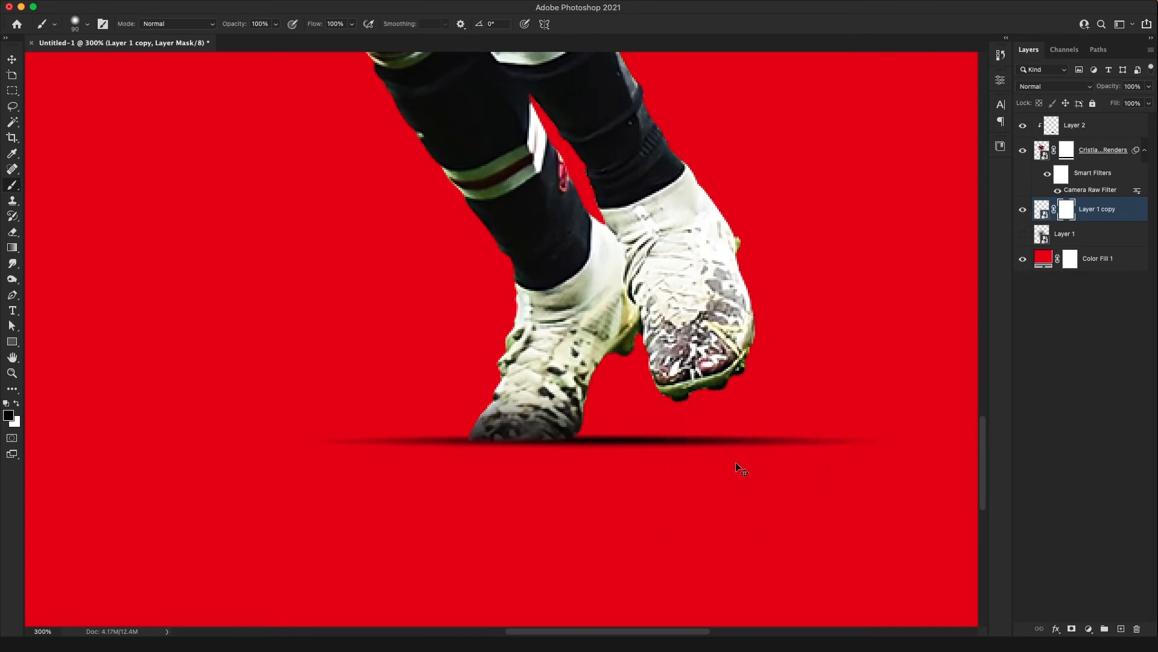
{"action": "mouse_move", "coordinate": [686, 494]}
{"action": "left_mouse_down"}
{"action": "mouse_move", "coordinate": [654, 504]}
{"action": "mouse_move", "coordinate": [754, 496]}
{"action": "left_mouse_up"}
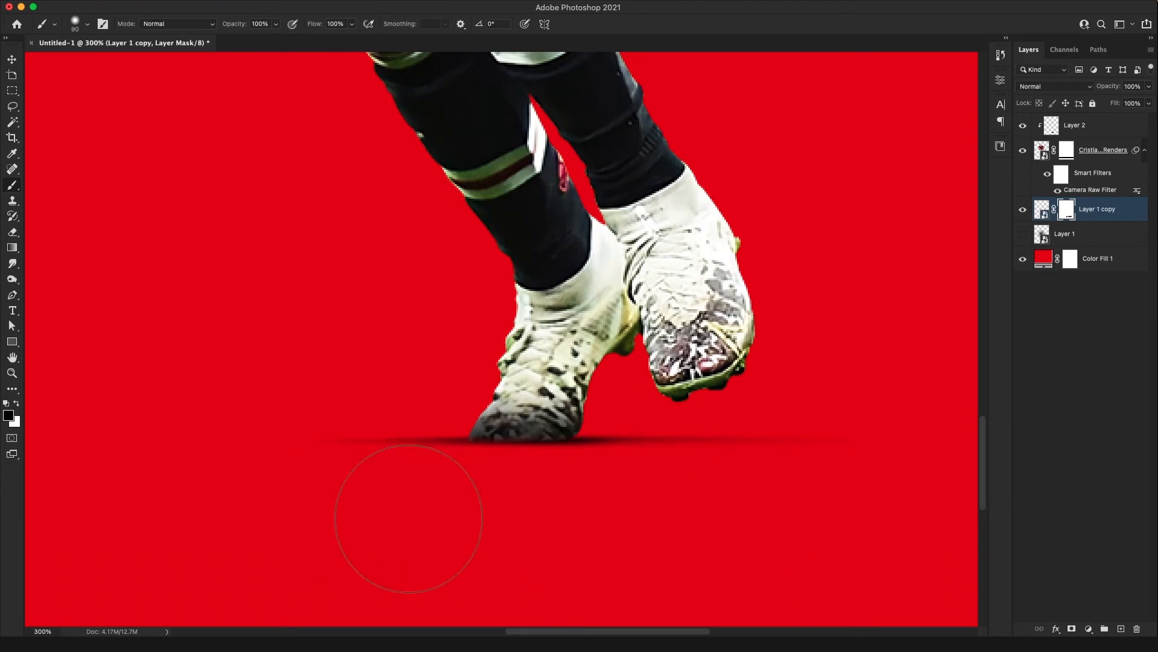
{"action": "key", "text": "super+0"}
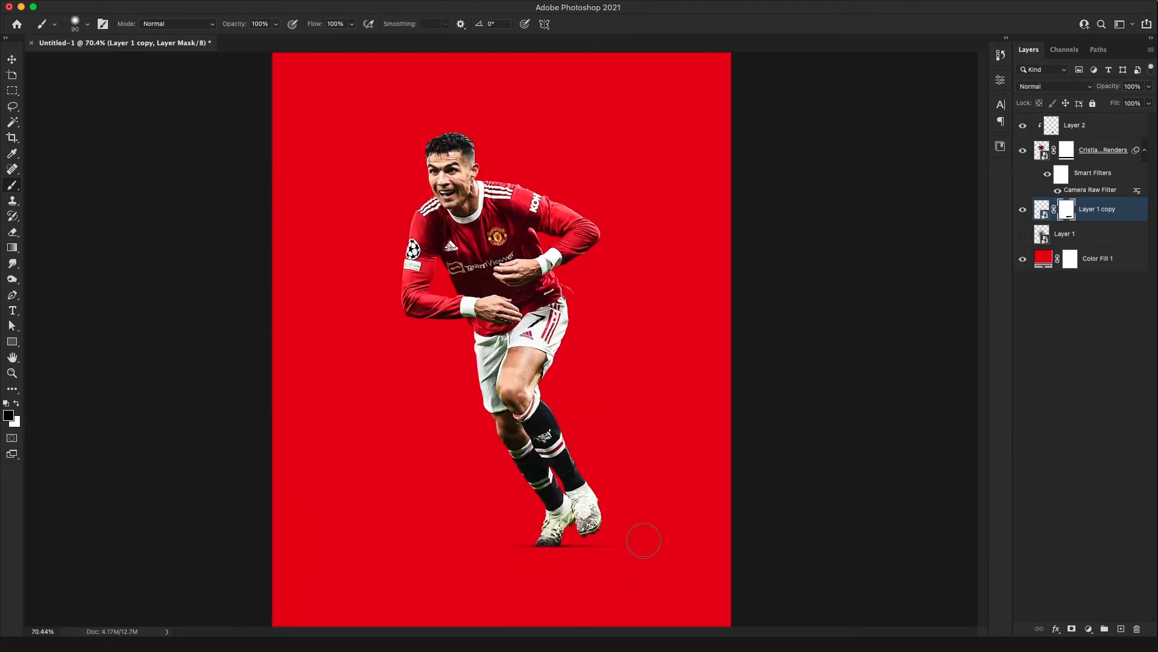
Show the original round shadow layer, duplicate it and hide the original again
{"action": "key", "text": "v"}
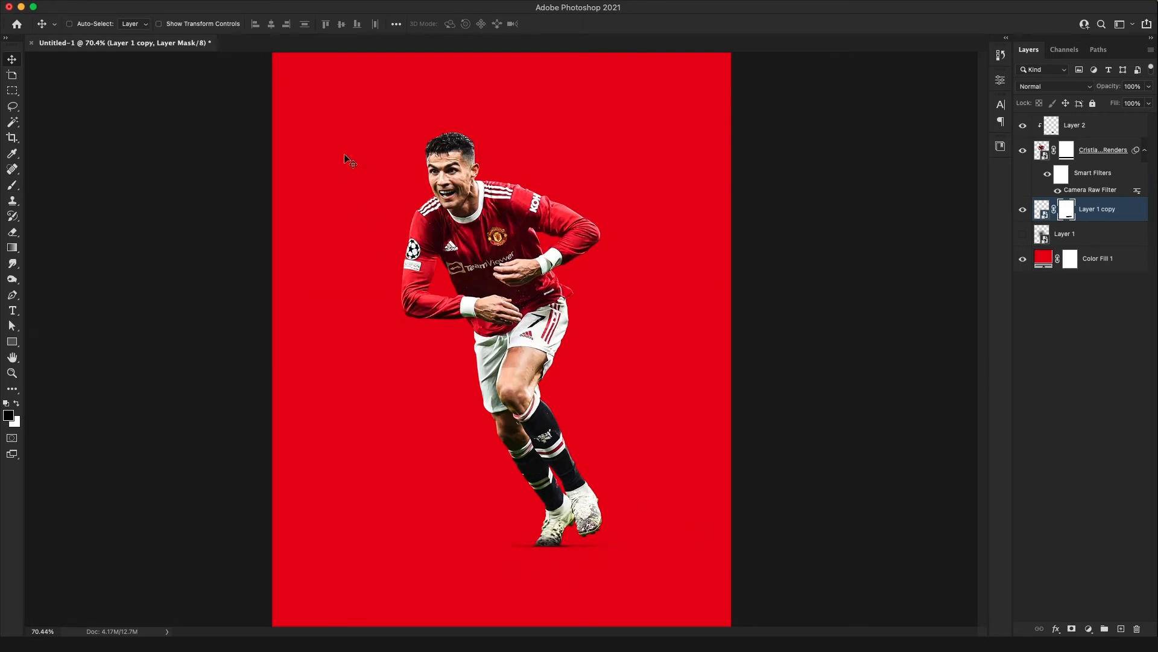
{"action": "left_click", "coordinate": [1129, 234]}
{"action": "left_click", "coordinate": [1125, 214]}
{"action": "left_click", "coordinate": [1110, 242]}
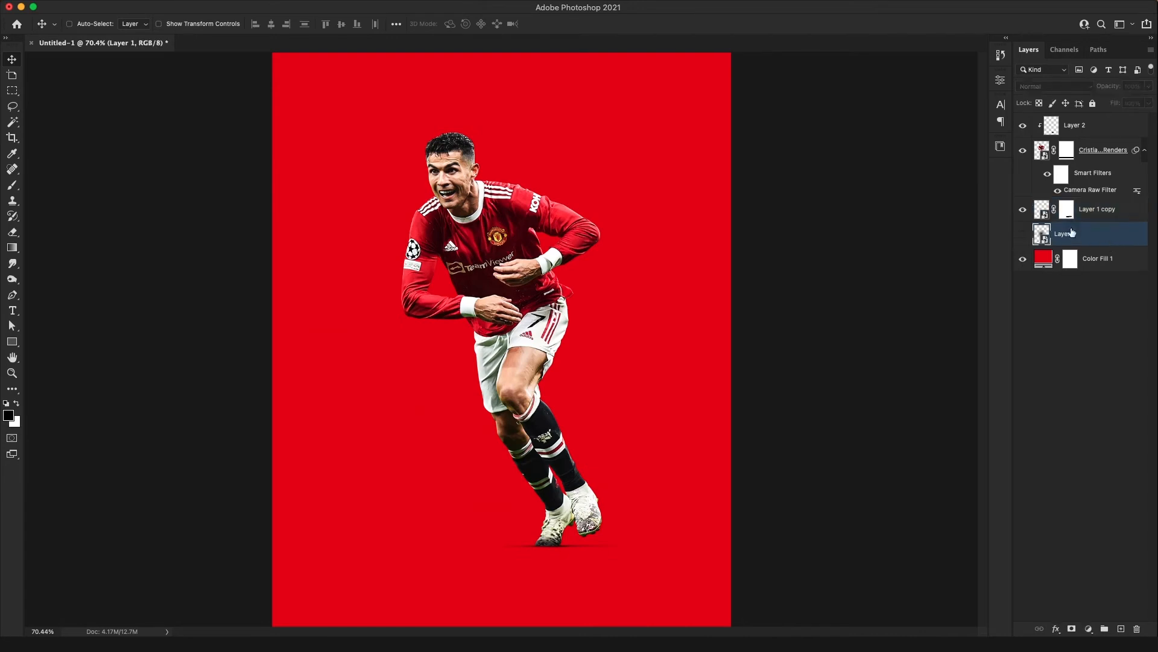
{"action": "left_click", "coordinate": [1023, 234]}
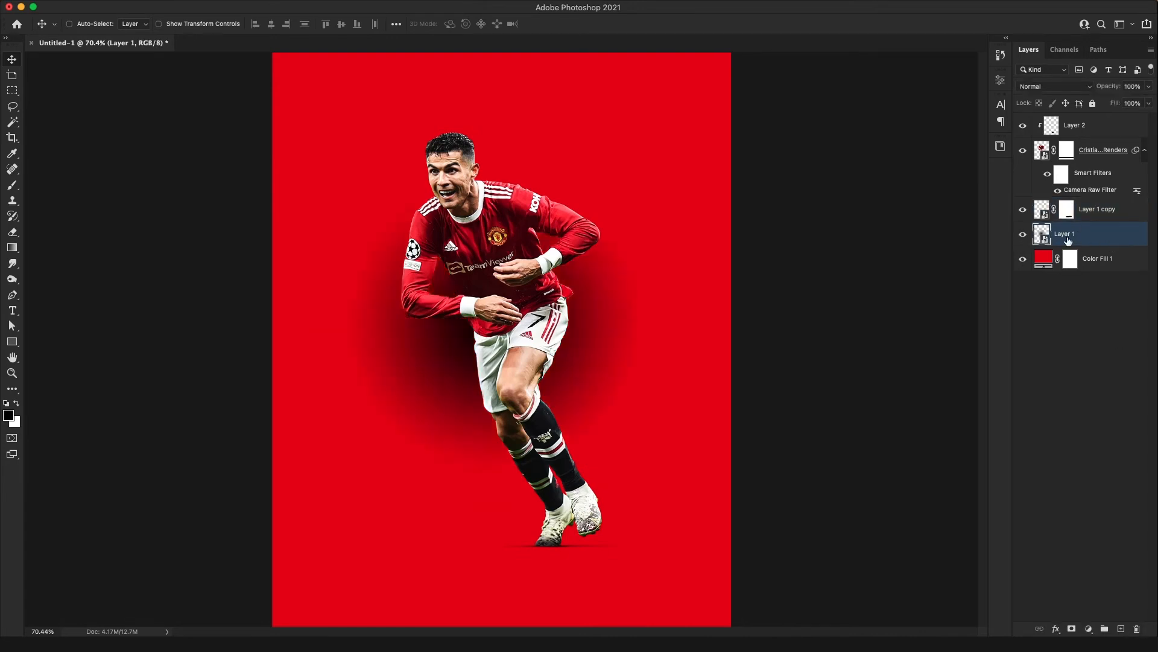
{"action": "key", "text": "super+j"}
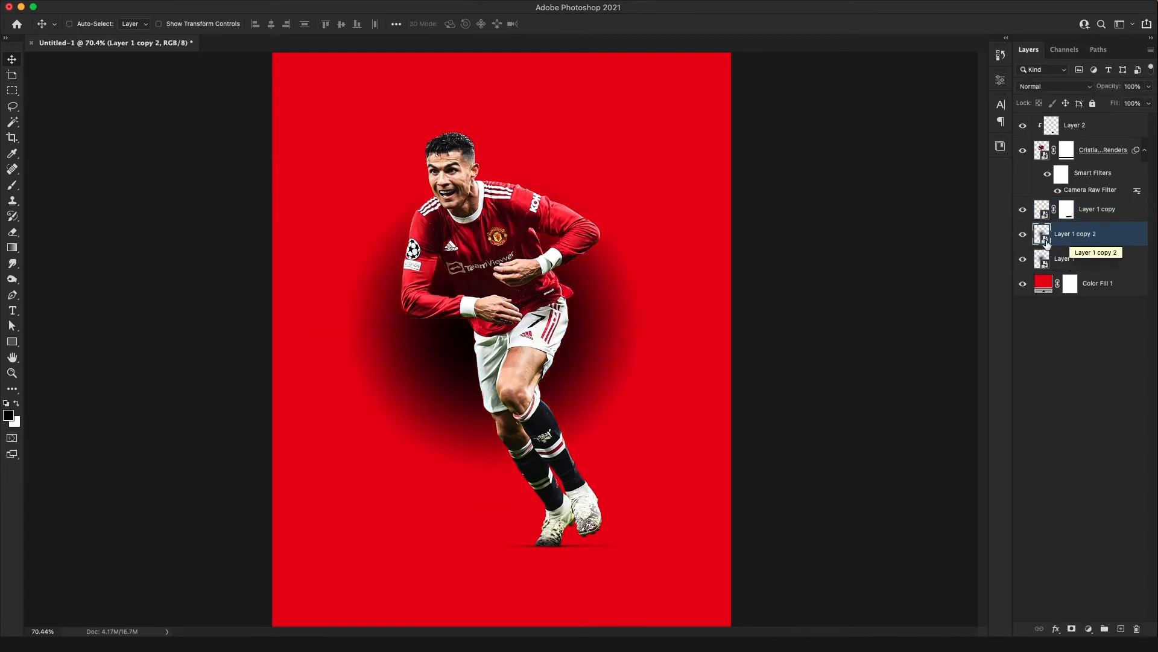
{"action": "left_click", "coordinate": [1023, 258]}
Flatten the duplicated round shadow into a thin strip with Free Transform and position it at ground level beneath the feet
{"action": "key", "text": "super+t"}
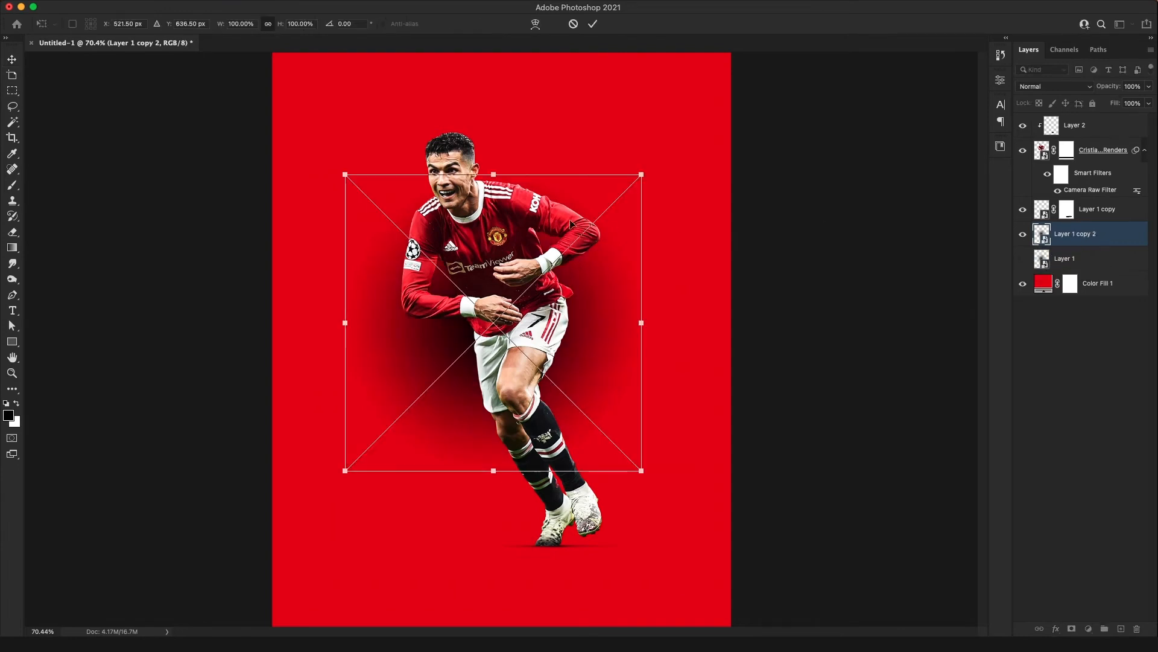
{"action": "left_click_drag", "start_coordinate": [494, 173], "coordinate": [494, 454]}
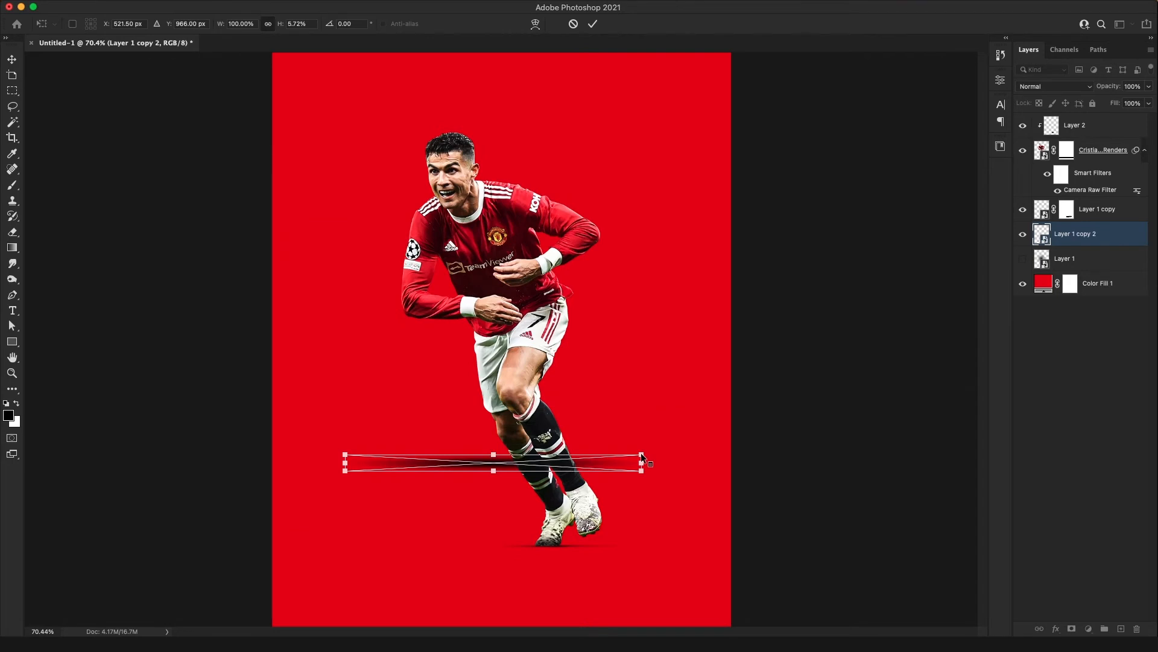
{"action": "left_click_drag", "start_coordinate": [642, 457], "coordinate": [542, 546]}
{"action": "key", "text": "Return"}
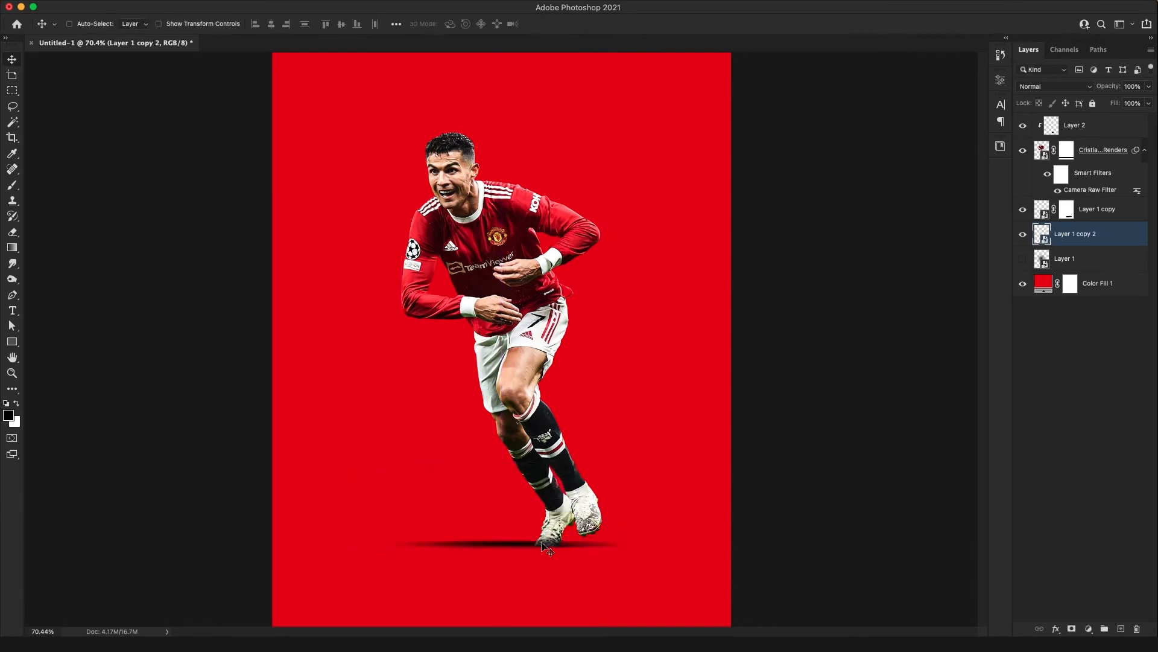
{"action": "key", "text": "Down"}
{"action": "key", "text": "Down"}
{"action": "key", "text": "Down"}
{"action": "key", "text": "Down"}
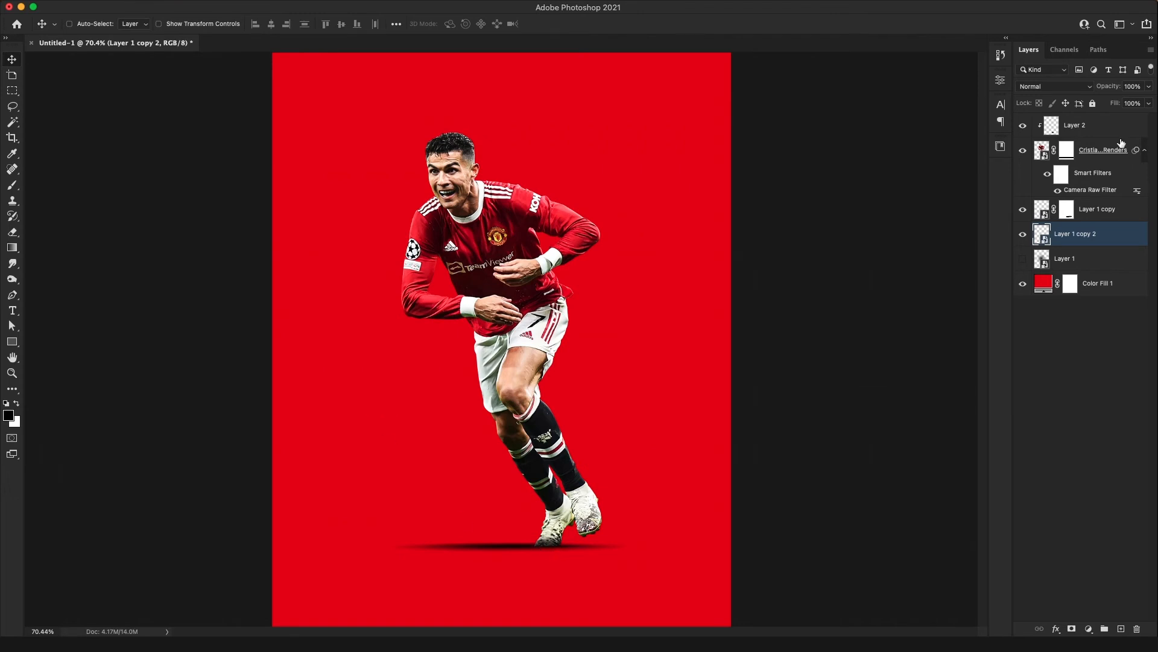
Lower the opacity of the second ground shadow to 30%
{"action": "left_click_drag", "start_coordinate": [1107, 89], "coordinate": [1078, 89]}
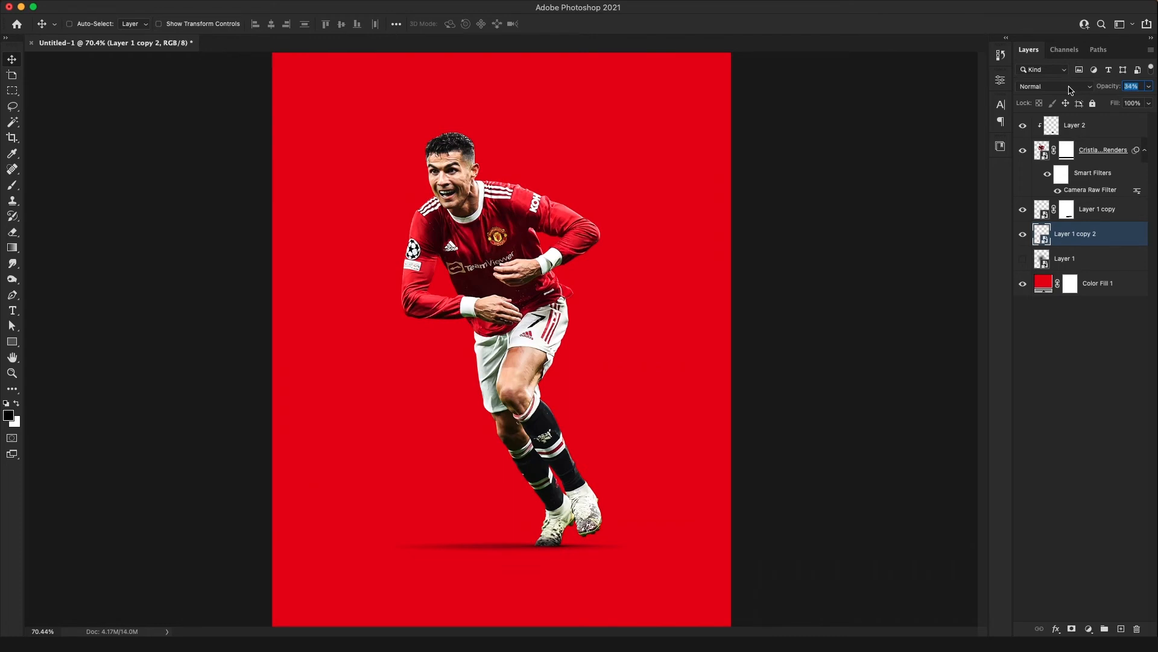
{"action": "key", "text": "Down"}
{"action": "key", "text": "Down"}
{"action": "key", "text": "Down"}
{"action": "key", "text": "Down"}
{"action": "key", "text": "Down"}
{"action": "key", "text": "Down"}
{"action": "key", "text": "Down"}
{"action": "key", "text": "Down"}
{"action": "key", "text": "Down"}
{"action": "key", "text": "Down"}
{"action": "key", "text": "Down"}
{"action": "key", "text": "Down"}
{"action": "key", "text": "Up"}
{"action": "key", "text": "Up"}
{"action": "key", "text": "Up"}
{"action": "key", "text": "Up"}
{"action": "key", "text": "Up"}
{"action": "key", "text": "Up"}
{"action": "key", "text": "Up"}
{"action": "key", "text": "Up"}
{"action": "key", "text": "Up"}
{"action": "key", "text": "Up"}
{"action": "key", "text": "Up"}
{"action": "key", "text": "Up"}
{"action": "key", "text": "Up"}
{"action": "key", "text": "Up"}
{"action": "key", "text": "Up"}
{"action": "key", "text": "Up"}
{"action": "key", "text": "Up"}
{"action": "key", "text": "Up"}
{"action": "key", "text": "Up"}
{"action": "key", "text": "Down"}
{"action": "key", "text": "Down"}
{"action": "key", "text": "Down"}
{"action": "key", "text": "Down"}
{"action": "key", "text": "Down"}
{"action": "key", "text": "Return"}
{"action": "key", "text": "super+minus"}
{"action": "key", "text": "super+minus"}
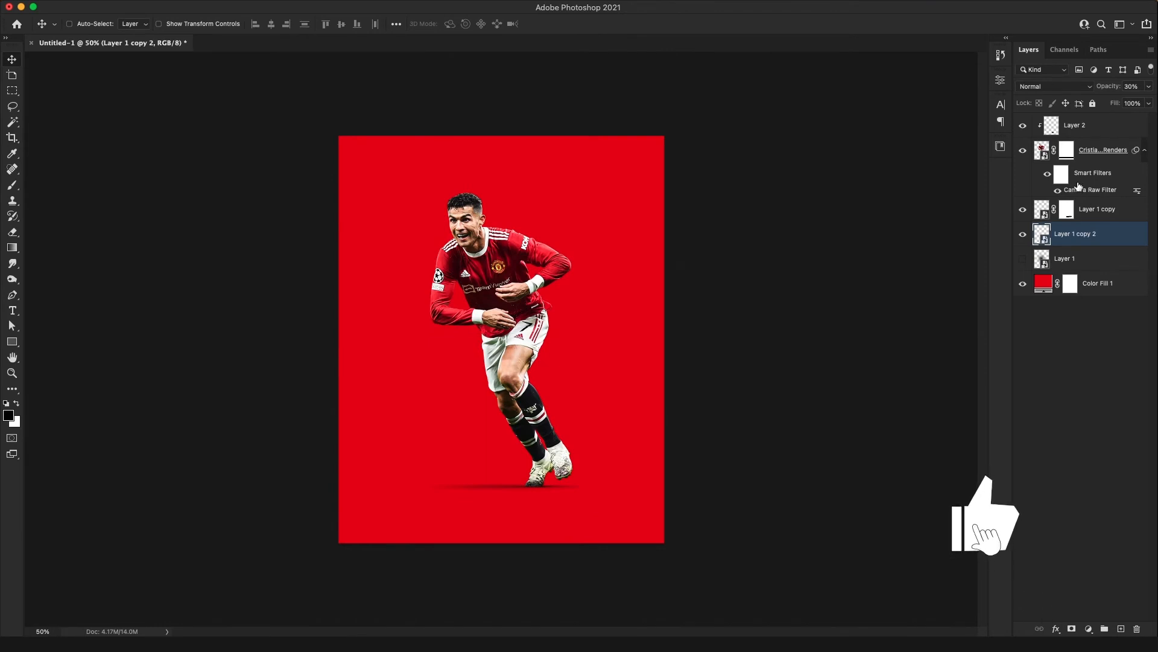
Group the two ground shadow layers and name the group "Shadow"
{"action": "left_click", "coordinate": [1101, 215], "text": "shift"}
{"action": "key", "text": "ctrl+g"}
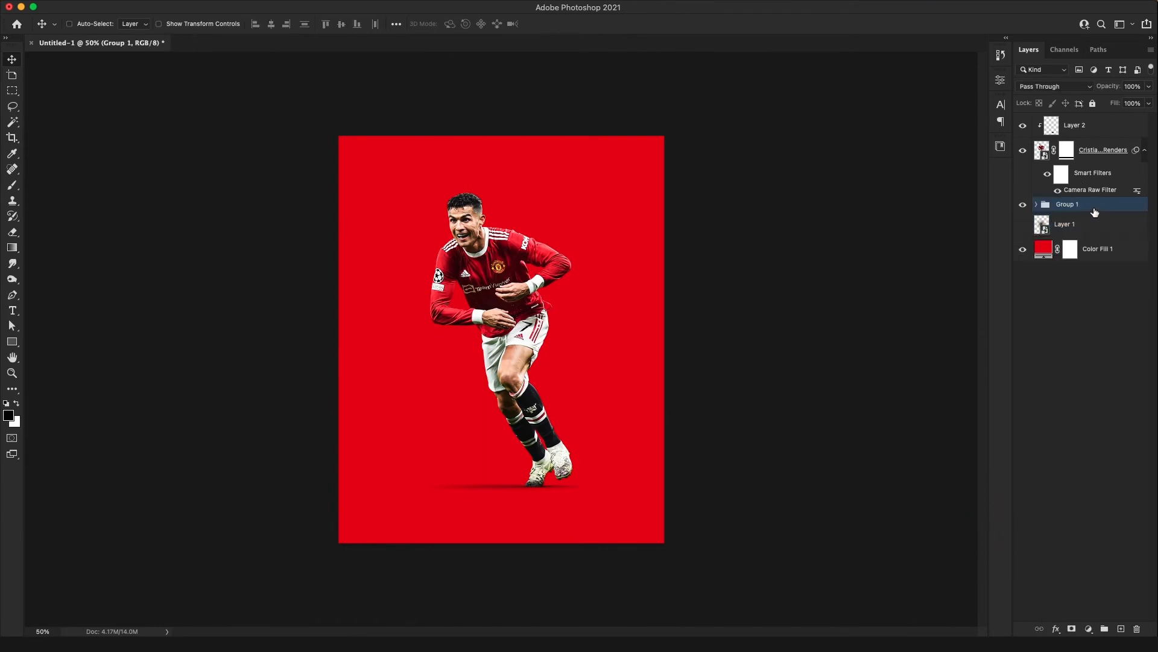
{"action": "double_click", "coordinate": [1073, 204]}
{"action": "type", "text": "Shadow"}
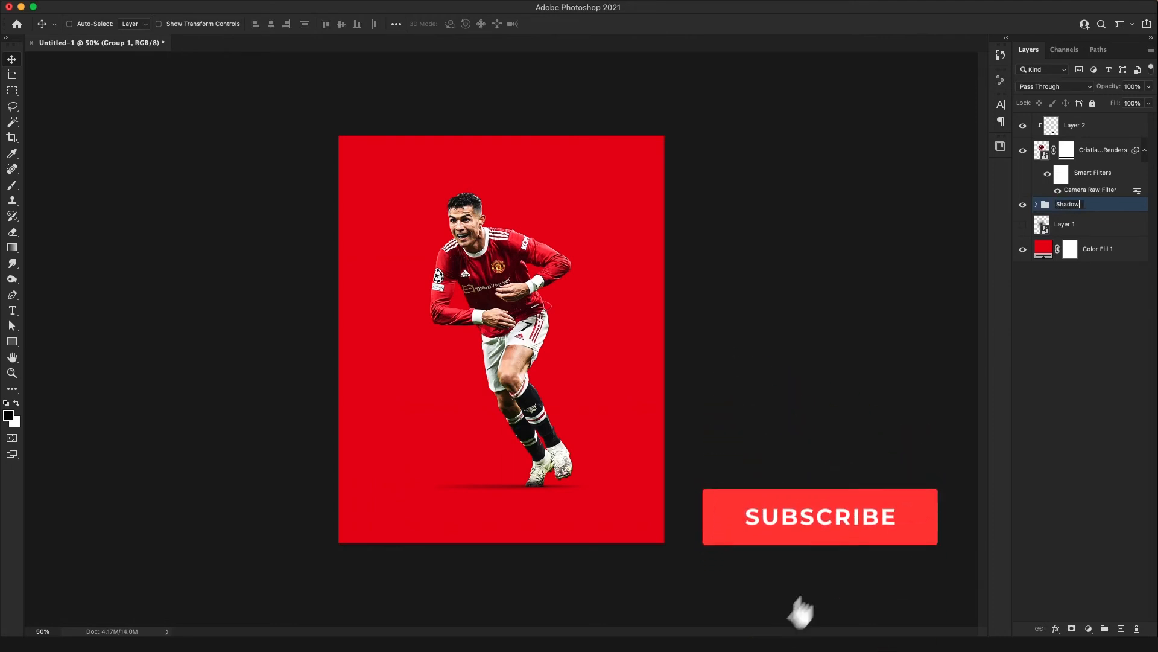
{"action": "key", "text": "Return"}
Group the player layer with its clipped shading layer and name the group "Ronaldo"
{"action": "left_click", "coordinate": [1105, 158]}
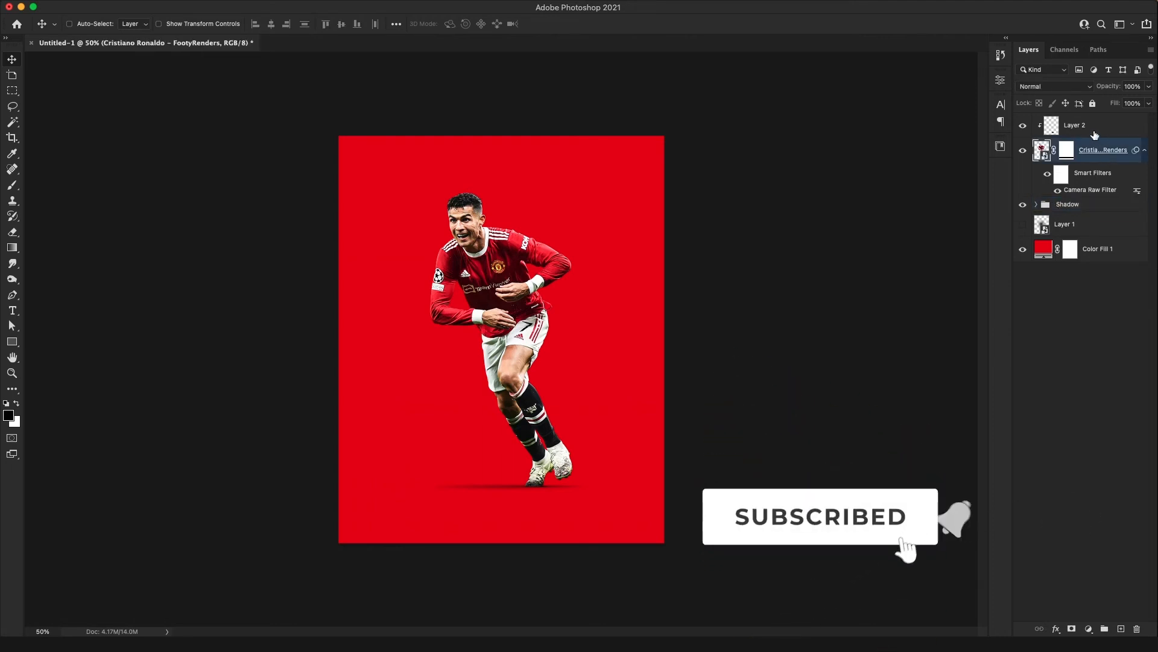
{"action": "left_click", "coordinate": [1086, 125], "text": "shift"}
{"action": "key", "text": "ctrl+g"}
{"action": "double_click", "coordinate": [1065, 121]}
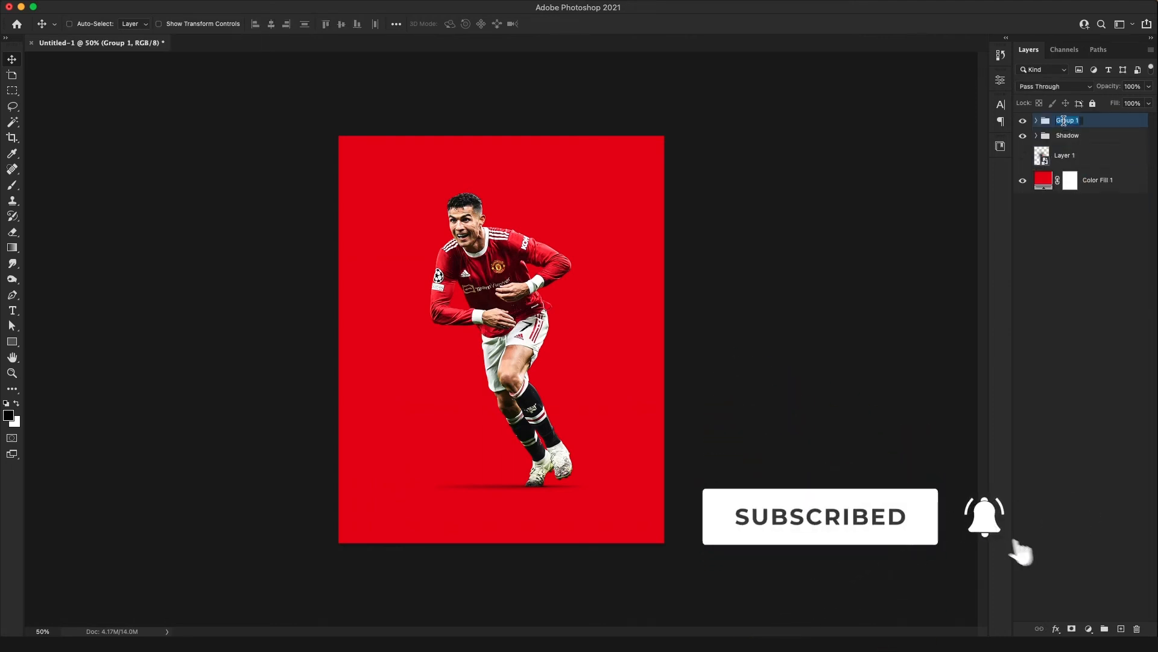
{"action": "type", "text": "Ronaldo"}
{"action": "key", "text": "Return"}
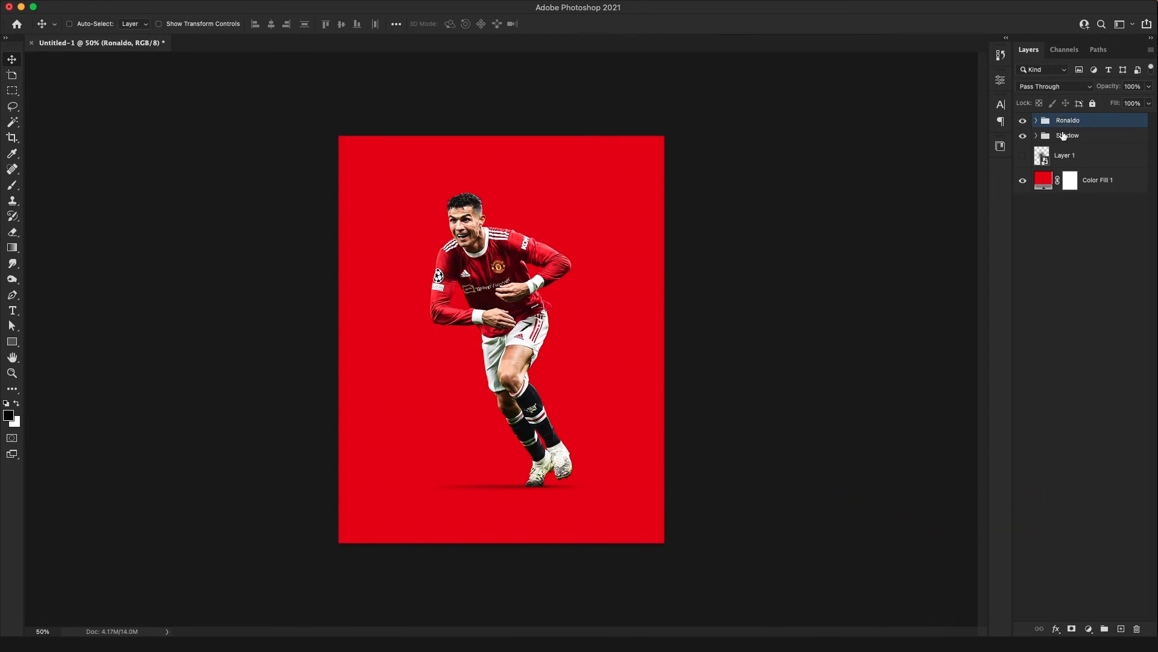
{"action": "left_click", "coordinate": [1090, 138], "text": "shift"}
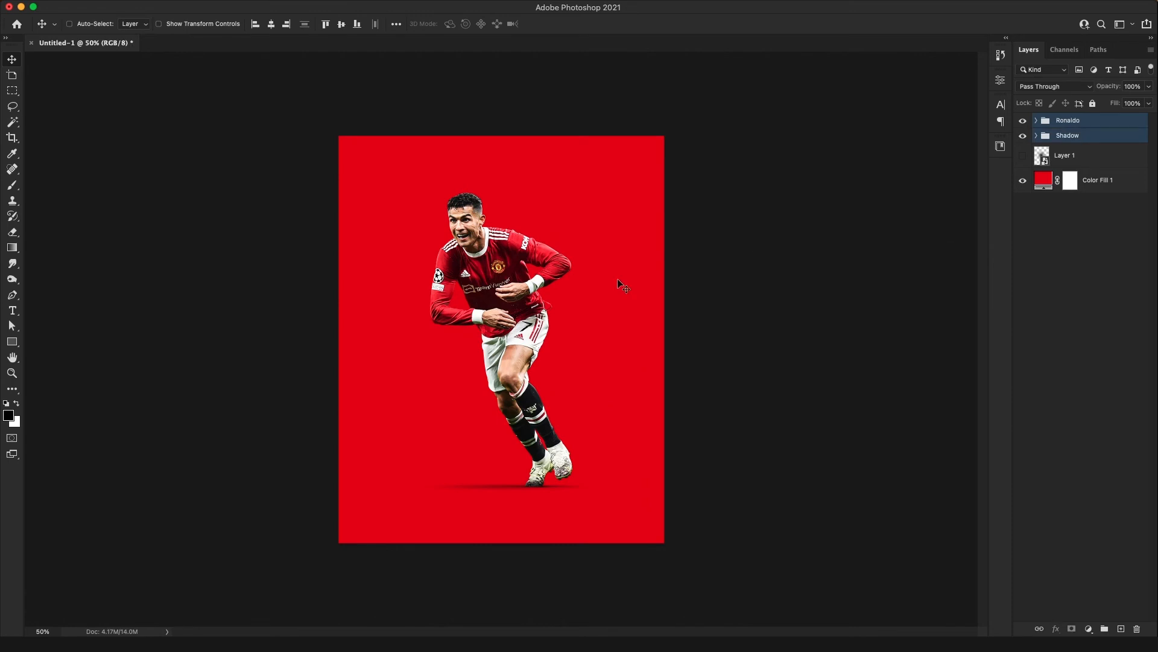
{"action": "key", "text": "super+t"}
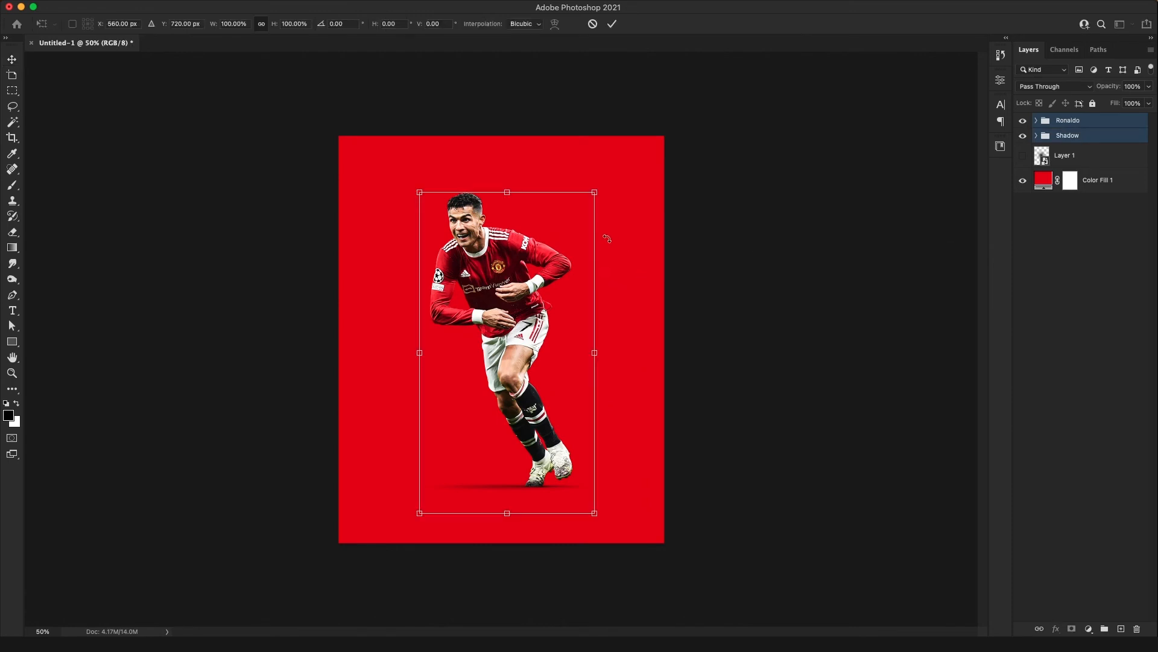
{"action": "key", "text": "Return"}
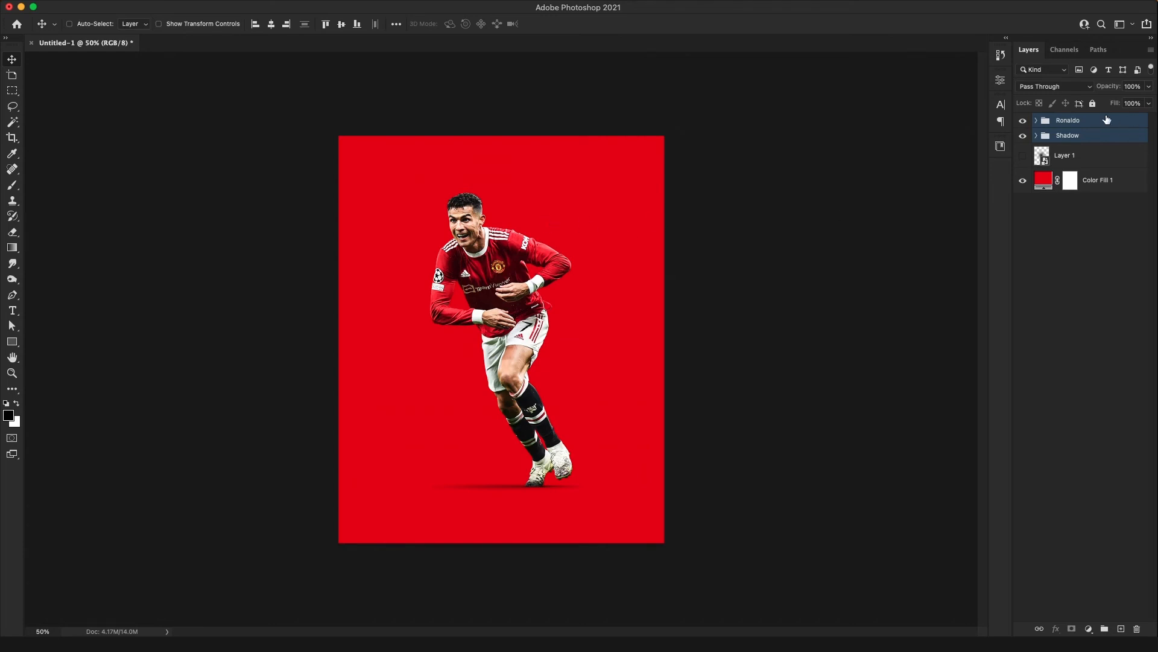
Add a new layer above the Ronaldo group and choose a 2160 px soft light-ray preset for the Brush tool
{"action": "left_click", "coordinate": [1107, 119]}
{"action": "left_click", "coordinate": [1121, 628]}
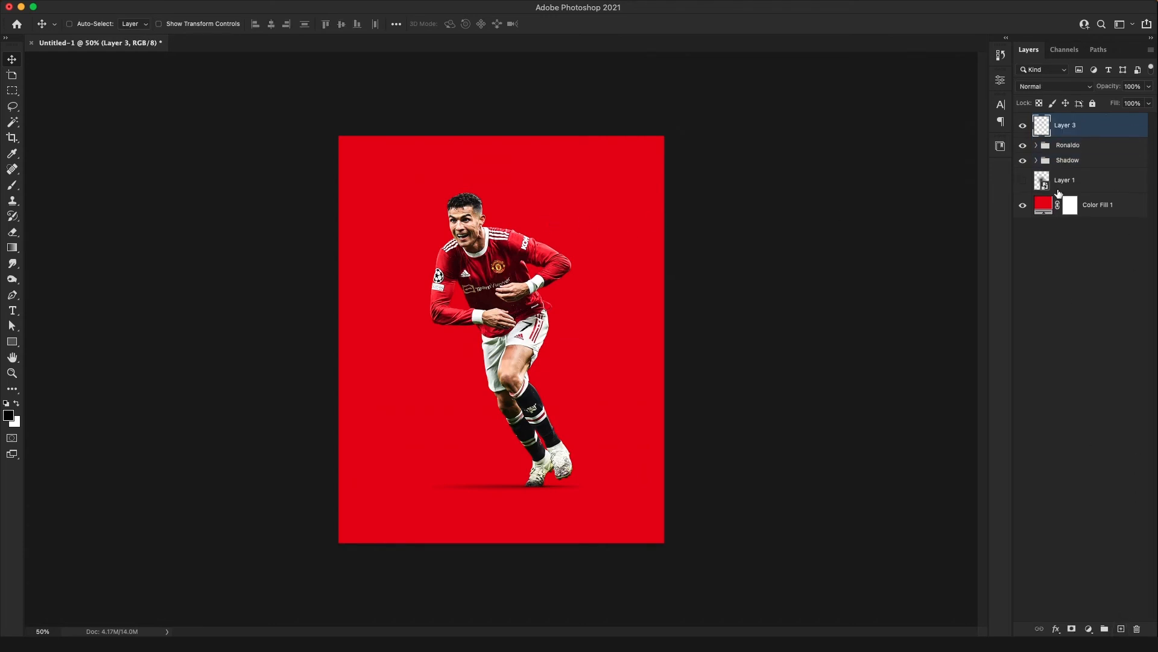
{"action": "key", "text": "b"}
{"action": "left_click", "coordinate": [86, 24]}
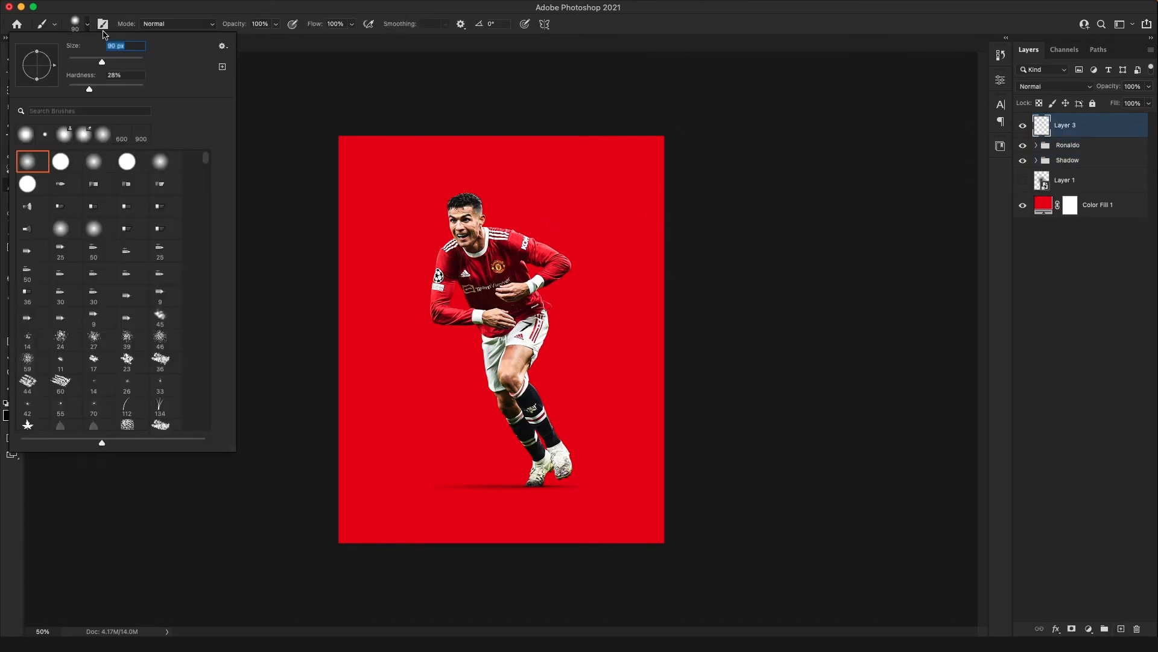
{"action": "left_click_drag", "start_coordinate": [206, 160], "coordinate": [205, 339]}
{"action": "scroll", "coordinate": [205, 339], "scroll_direction": "down", "scroll_amount": 15}
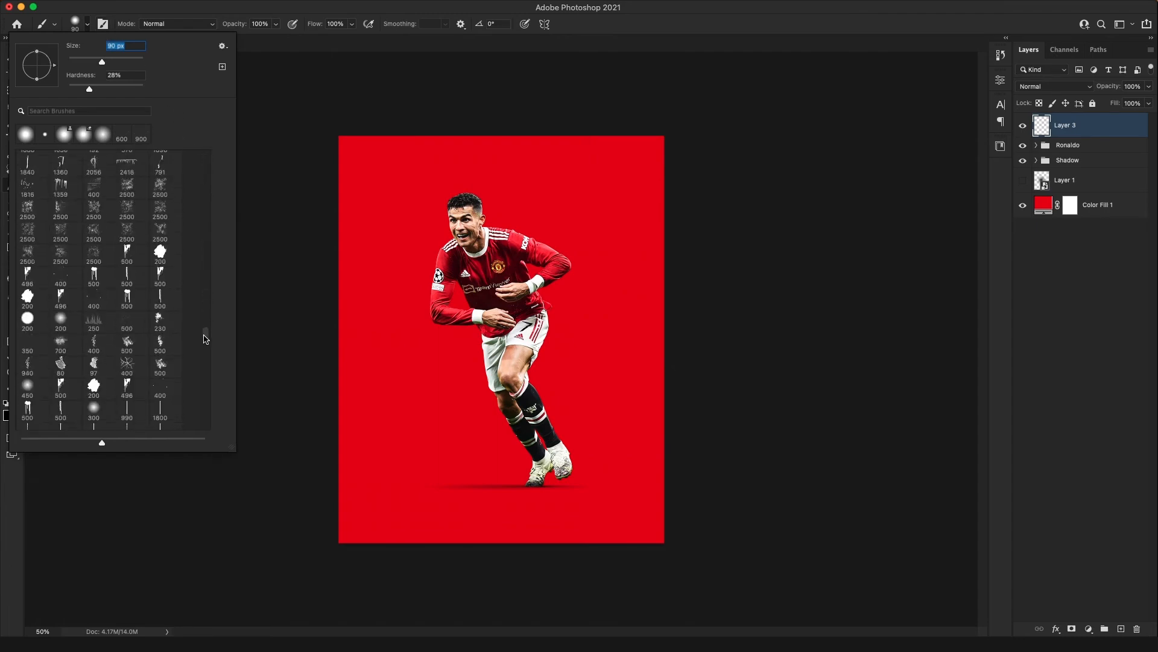
{"action": "left_click_drag", "start_coordinate": [207, 275], "coordinate": [209, 228]}
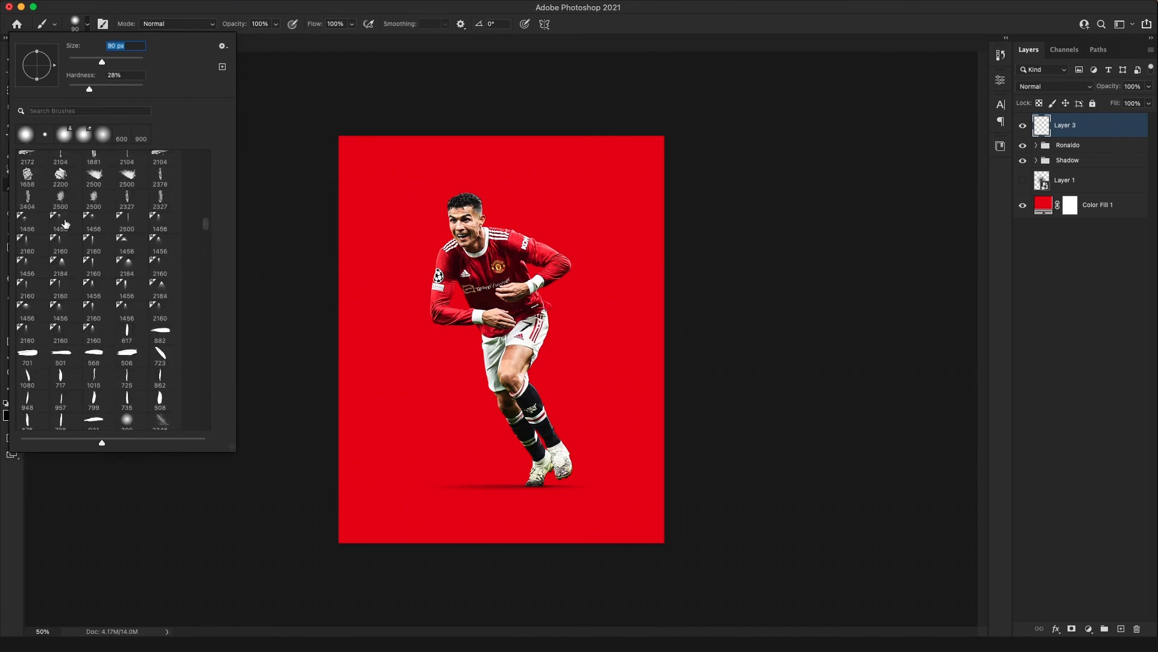
{"action": "left_click", "coordinate": [94, 332]}
Rotate the brush tip to an angle of 16°
{"action": "left_click", "coordinate": [88, 27]}
{"action": "left_click", "coordinate": [85, 34]}
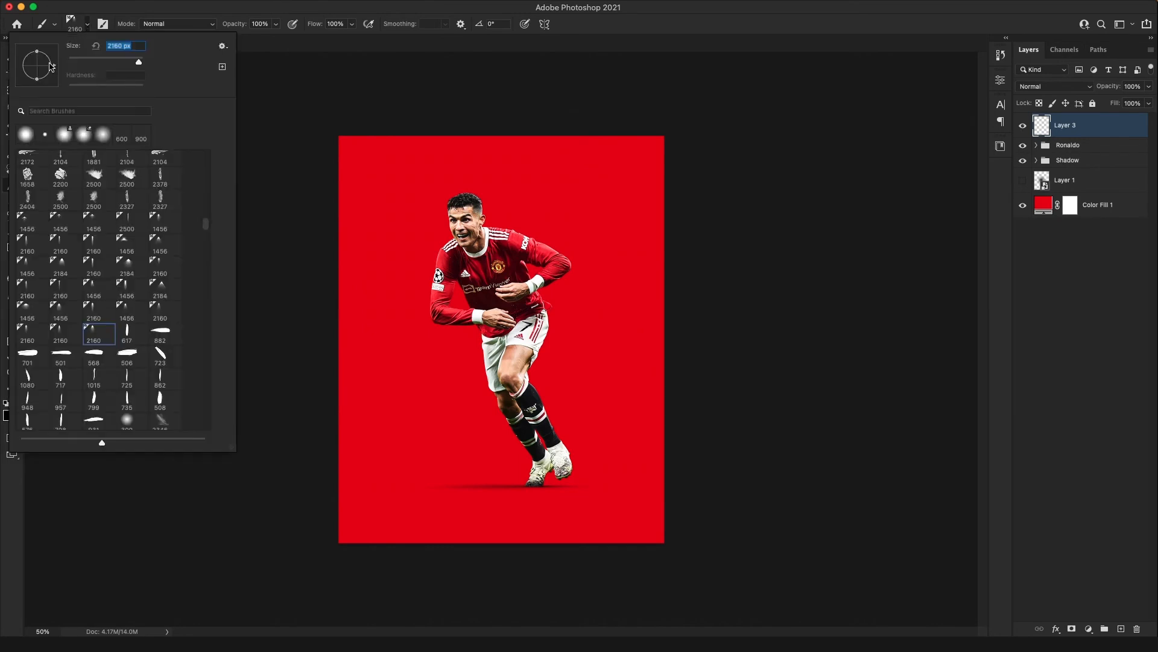
{"action": "left_click_drag", "start_coordinate": [51, 61], "coordinate": [52, 61]}
Paint a single soft white light glow in the poster's upper-left corner on the new layer, undoing the trial dabs
{"action": "left_click", "coordinate": [350, 117]}
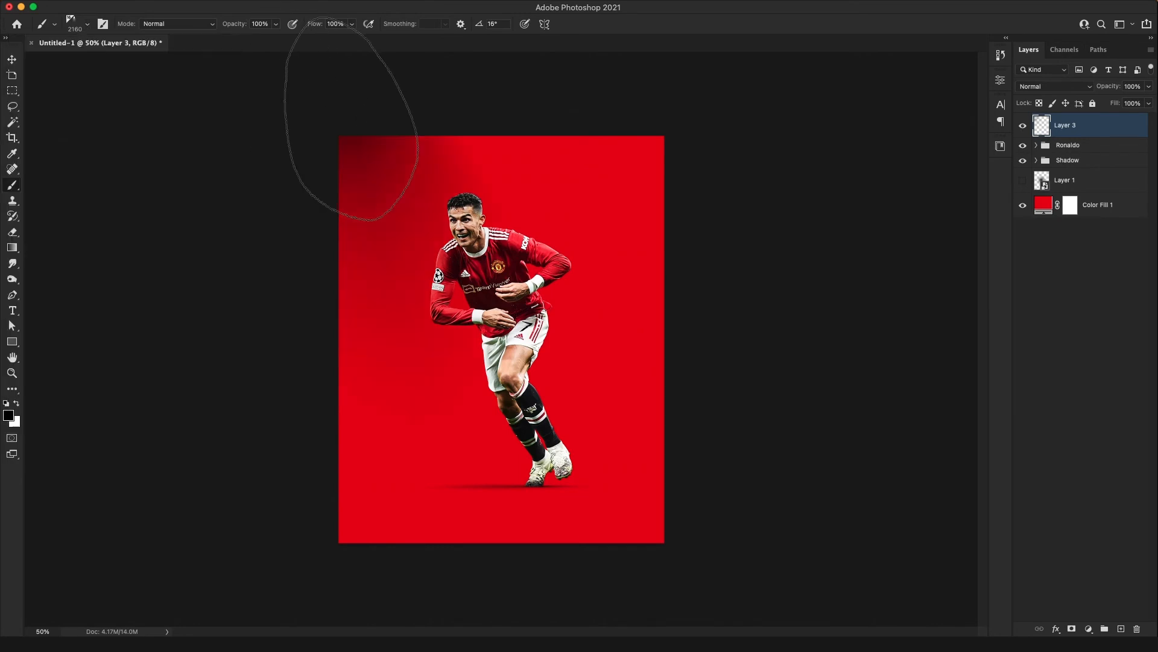
{"action": "key", "text": "super+z"}
{"action": "key", "text": "x"}
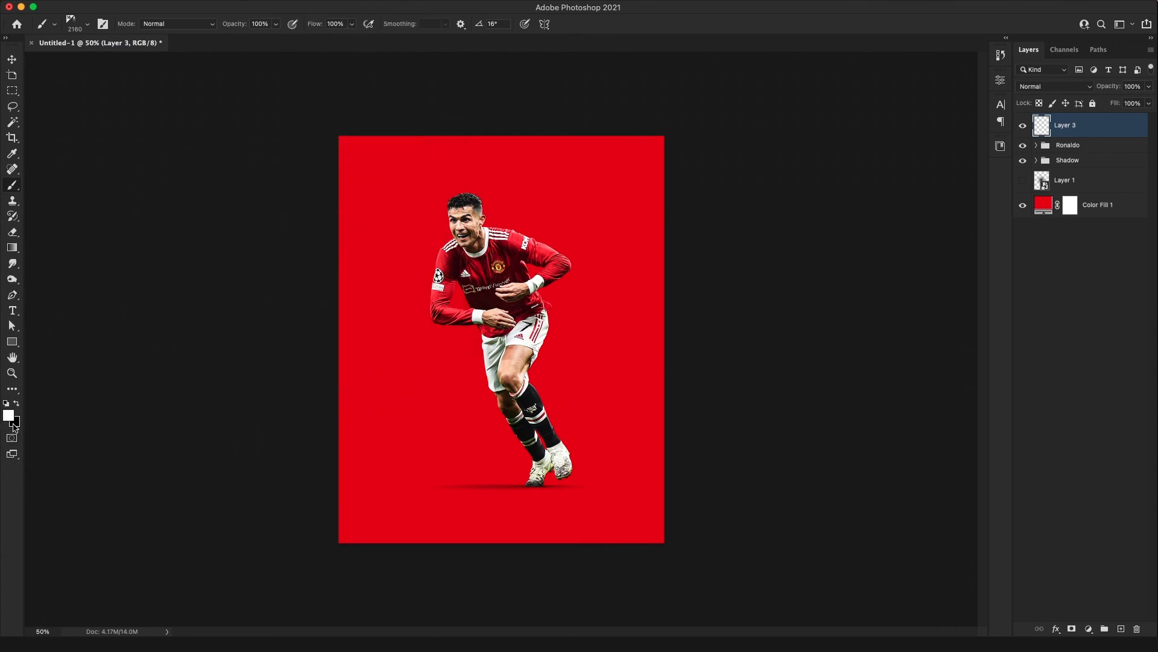
{"action": "left_click", "coordinate": [350, 84]}
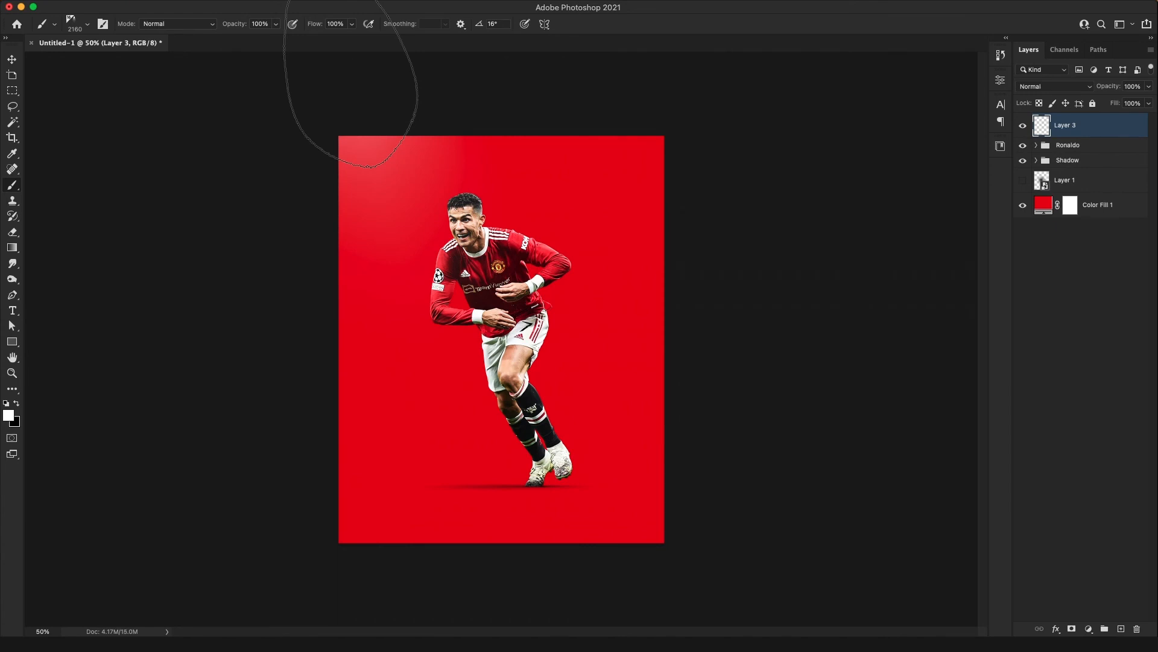
{"action": "key", "text": "super+z"}
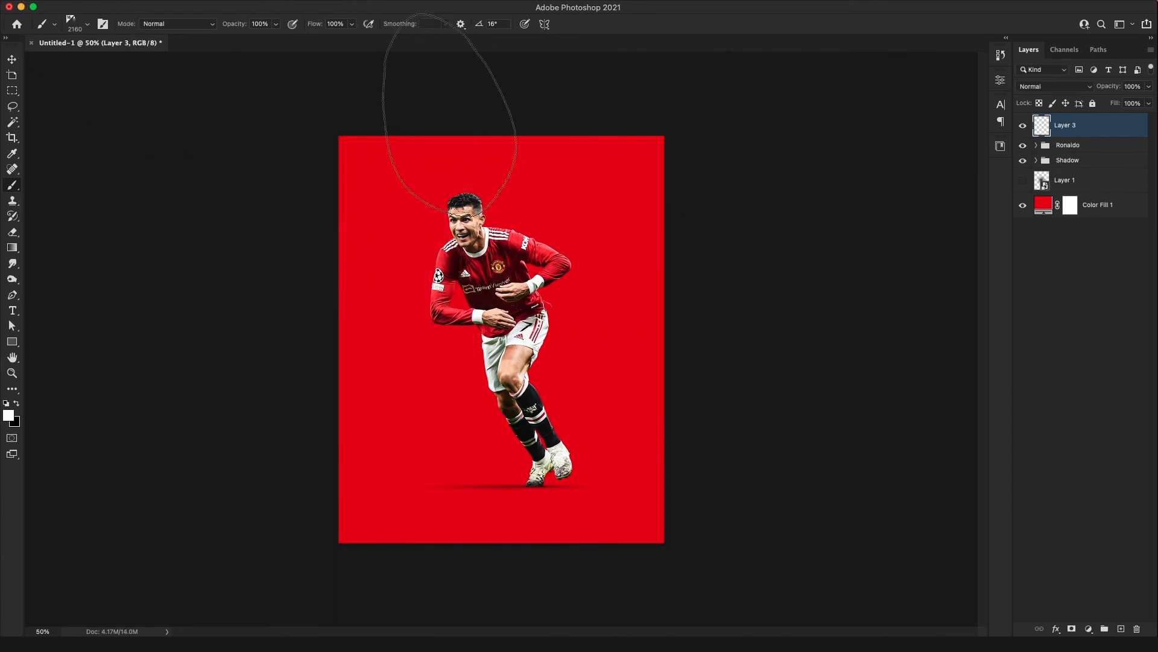
{"action": "left_click", "coordinate": [450, 115]}
{"action": "key", "text": "super+z"}
{"action": "left_click", "coordinate": [374, 94]}
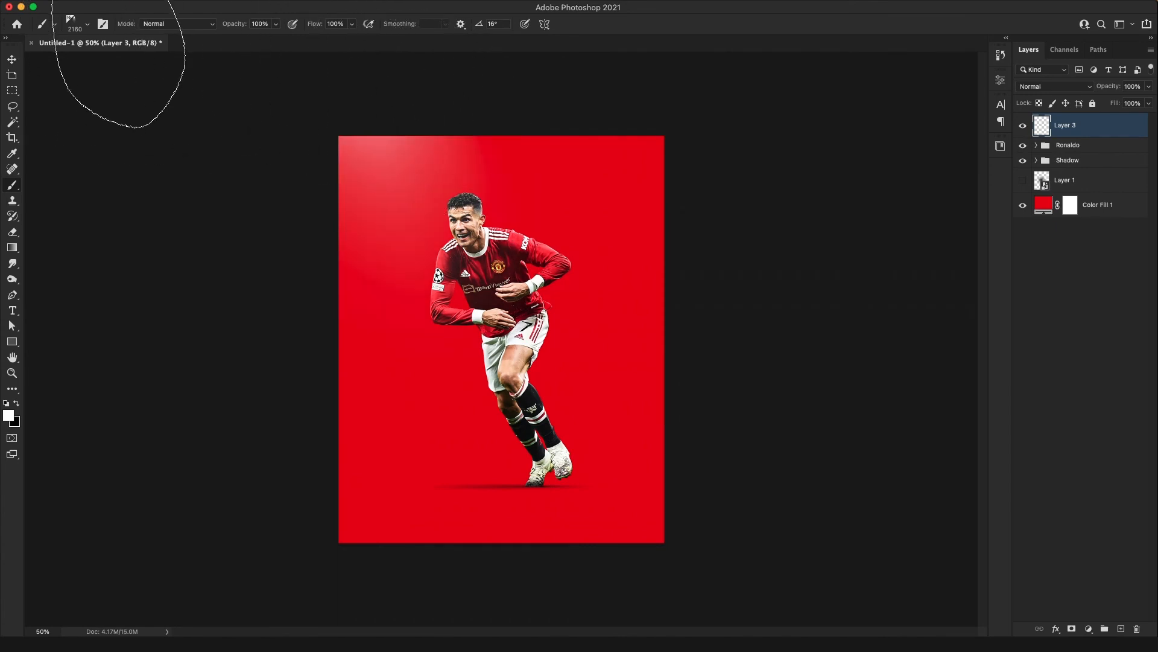
Compare the poster with and without the glow layer, and rename that layer "Light"
{"action": "key", "text": "v"}
{"action": "left_click", "coordinate": [1023, 128]}
{"action": "left_click", "coordinate": [1023, 127]}
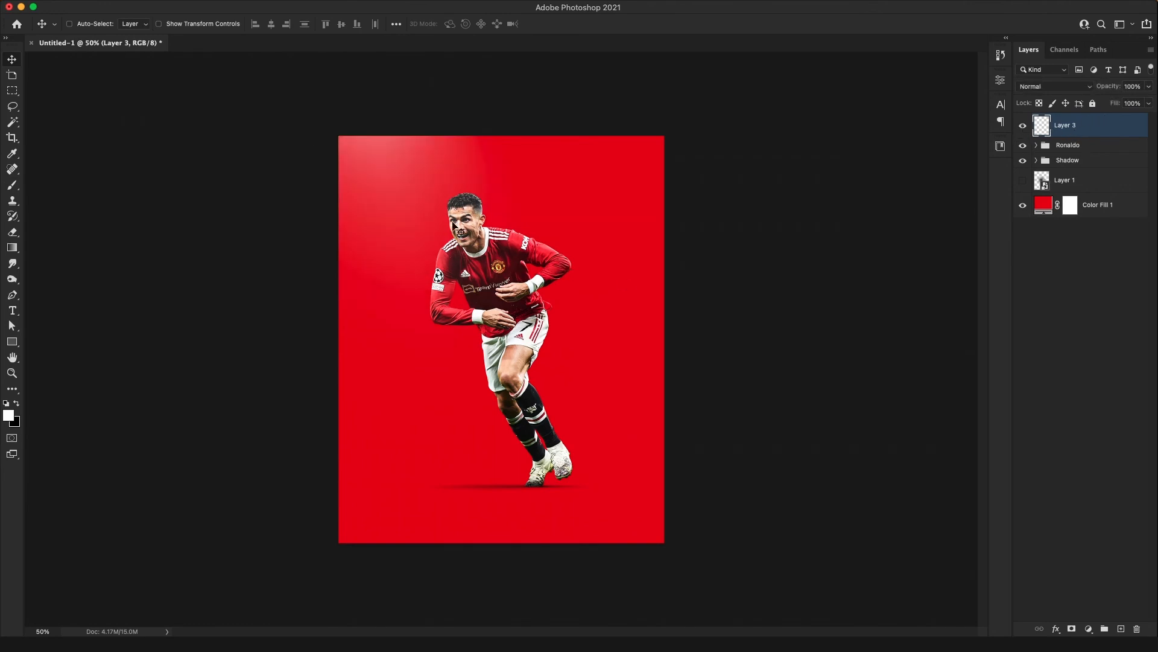
{"action": "double_click", "coordinate": [1066, 126]}
{"action": "type", "text": "Light"}
{"action": "key", "text": "Return"}
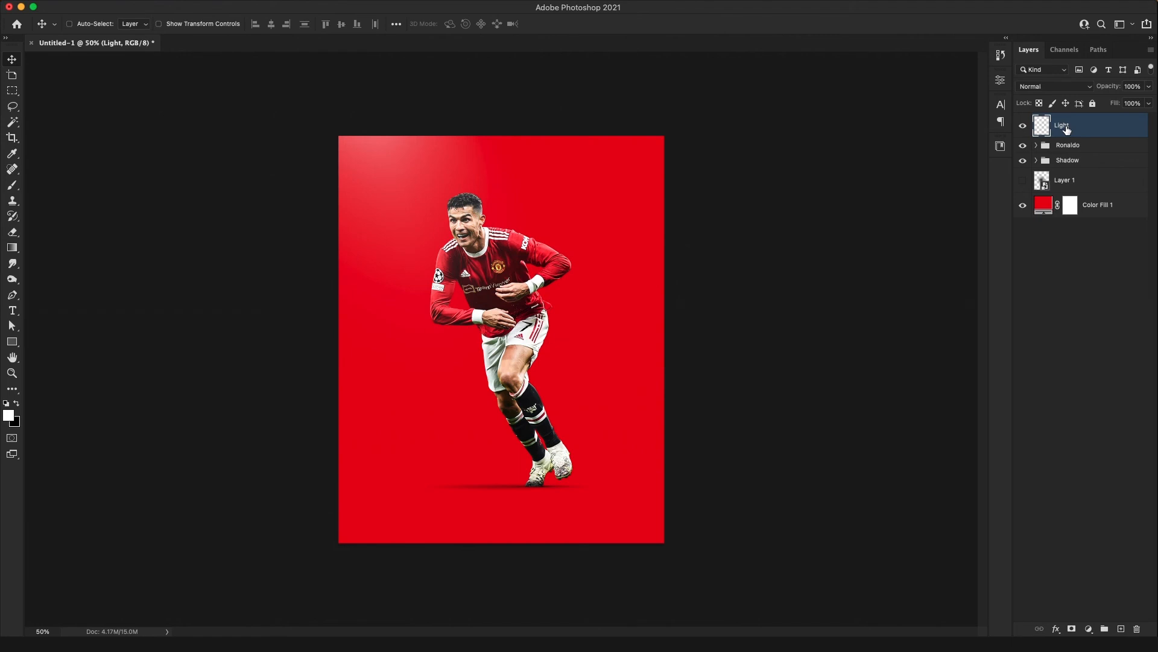
Copy the whole canvas as a merged image and paste it as a new layer at the top of the stack
{"action": "key", "text": "super+a"}
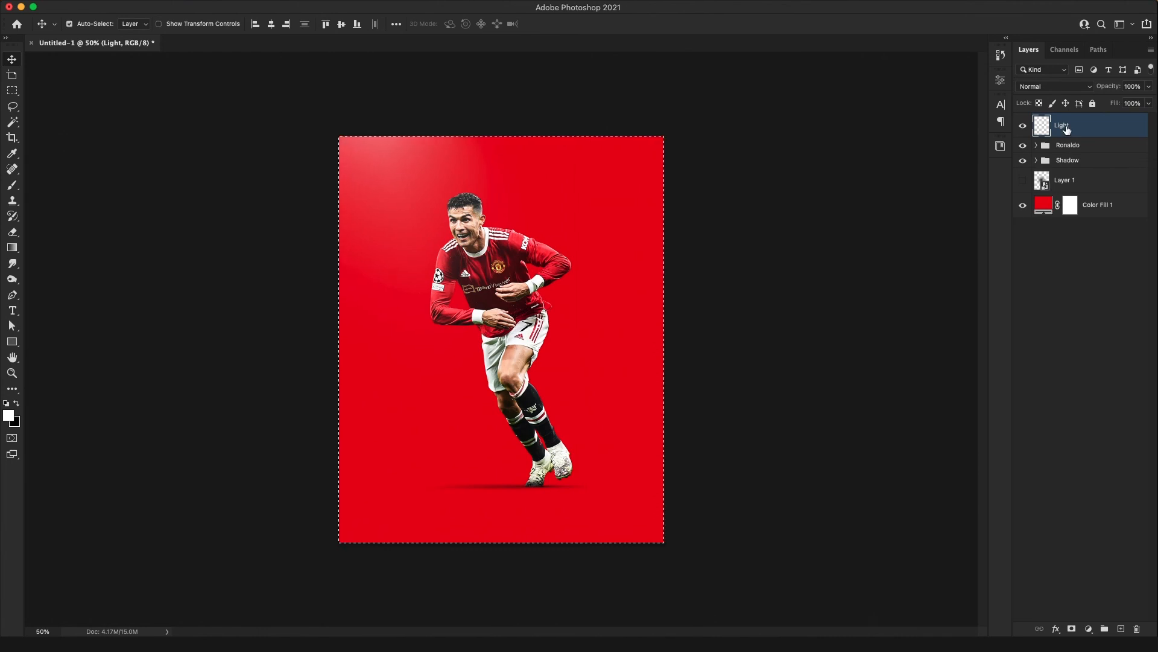
{"action": "key", "text": "super+shift+c"}
{"action": "key", "text": "super+v"}
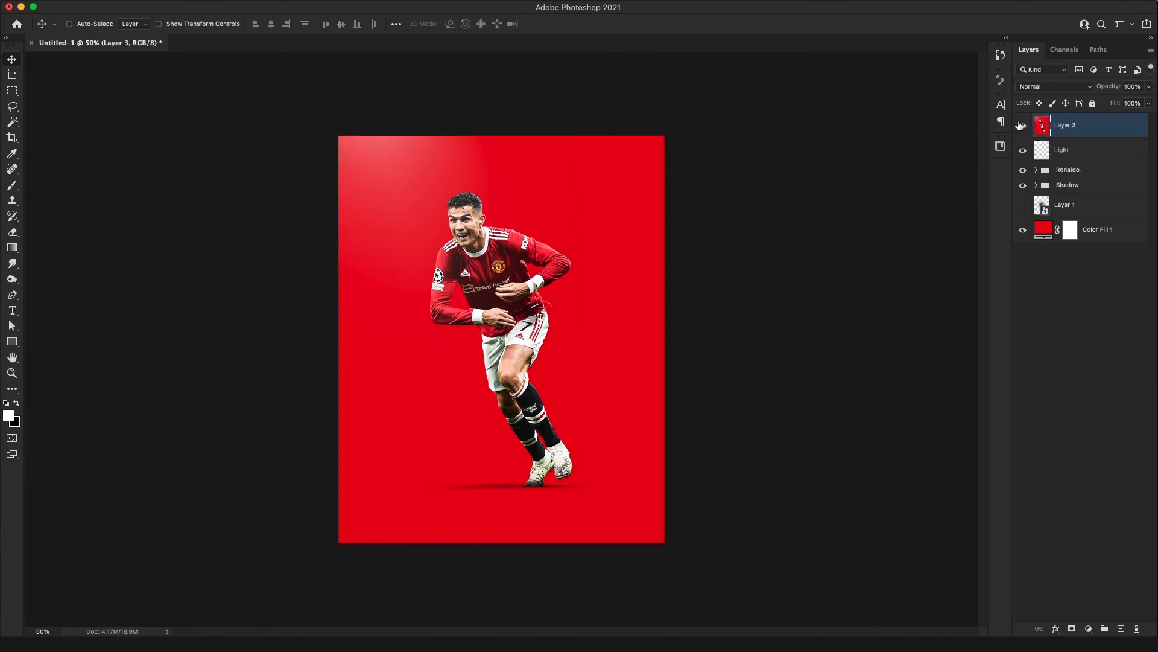
Convert the pasted merged layer to a smart object and rename it "Top Layer"
{"action": "right_click", "coordinate": [1071, 124]}
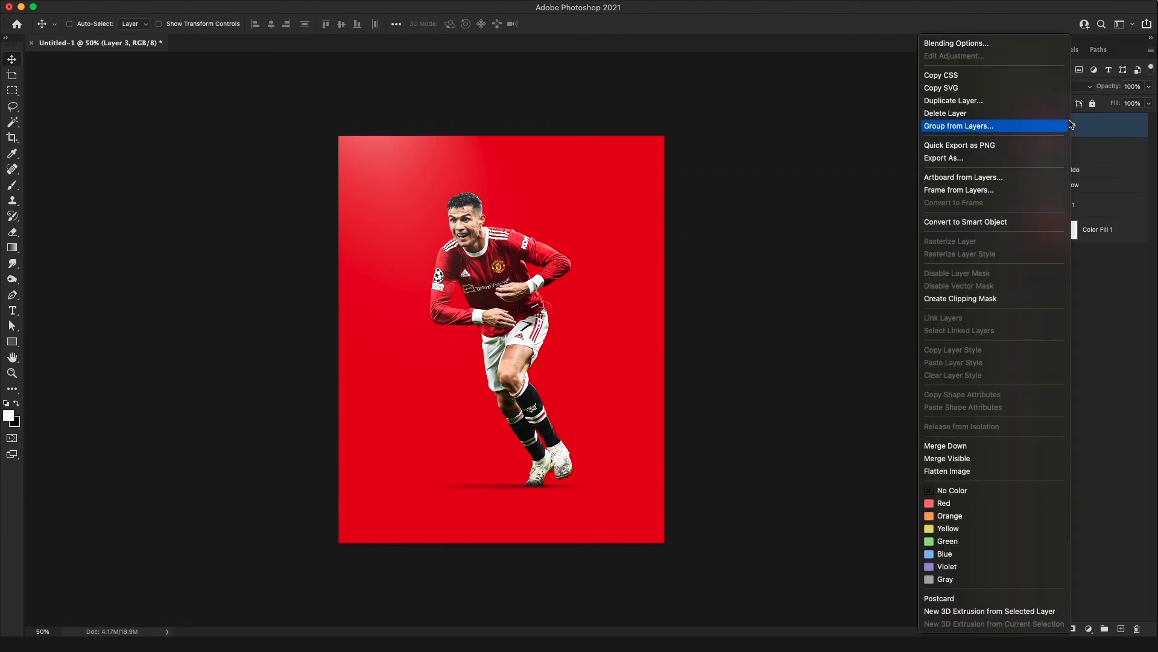
{"action": "left_click", "coordinate": [982, 222]}
{"action": "double_click", "coordinate": [1066, 126]}
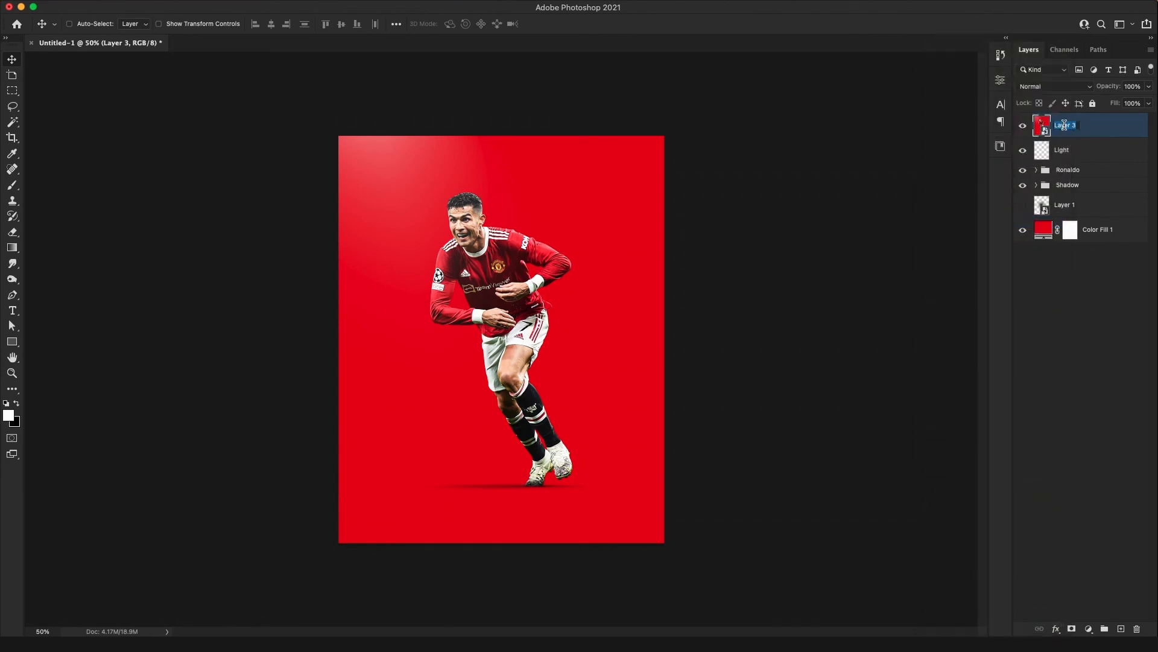
{"action": "key", "text": "Left"}
{"action": "key", "text": "super+a"}
{"action": "type", "text": "Top Layer"}
{"action": "key", "text": "Return"}
Open the Camera Raw Filter for Top Layer and set the Grain effect to 50
{"action": "left_click", "coordinate": [283, 1]}
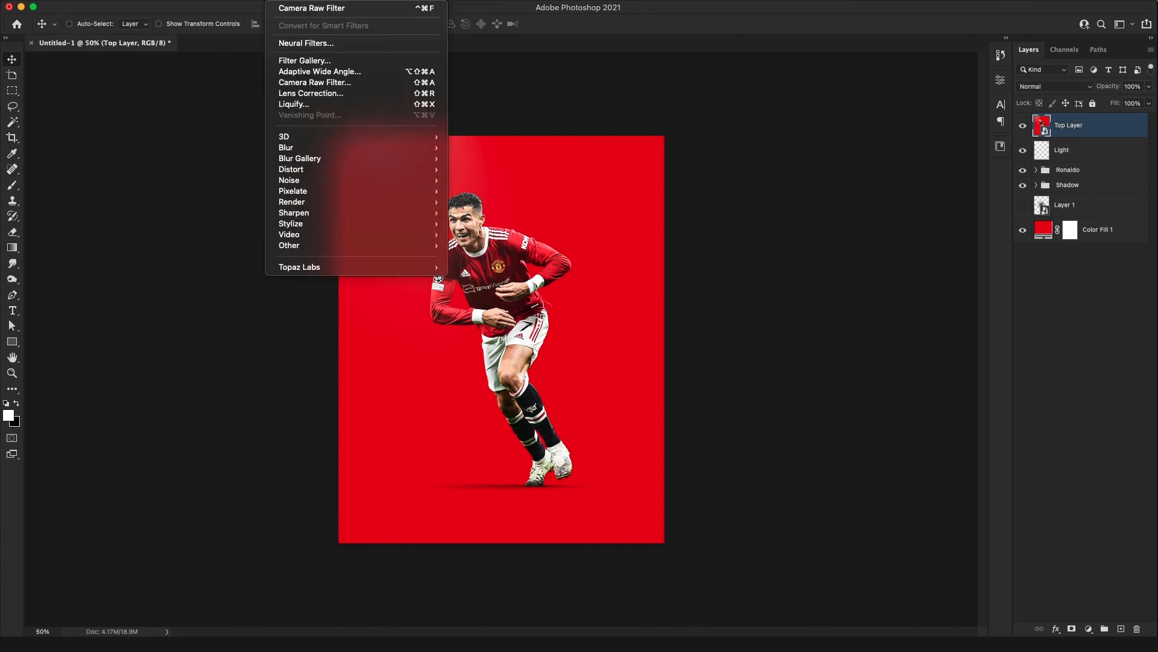
{"action": "left_click", "coordinate": [298, 85]}
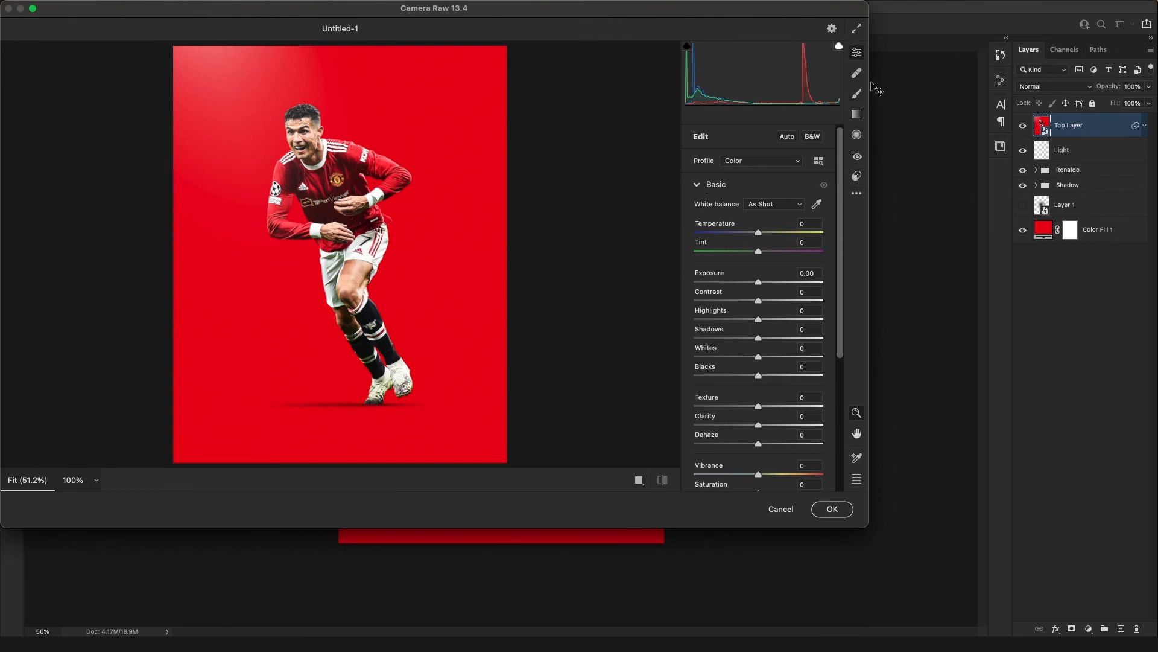
{"action": "left_click", "coordinate": [857, 193]}
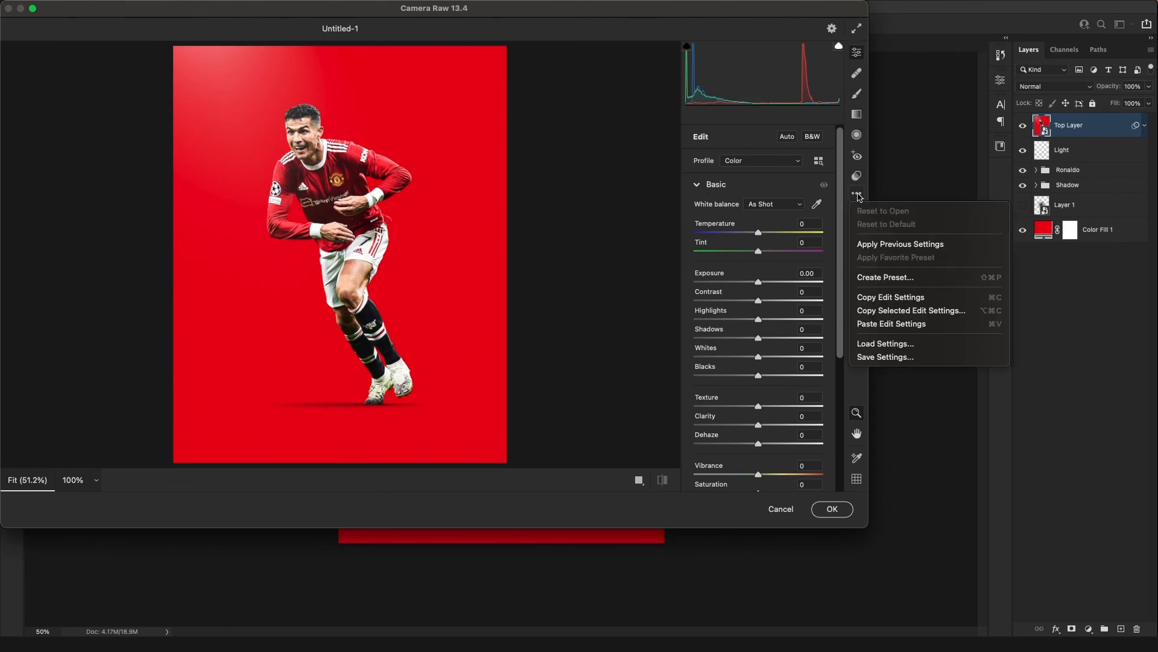
{"action": "left_click", "coordinate": [858, 194]}
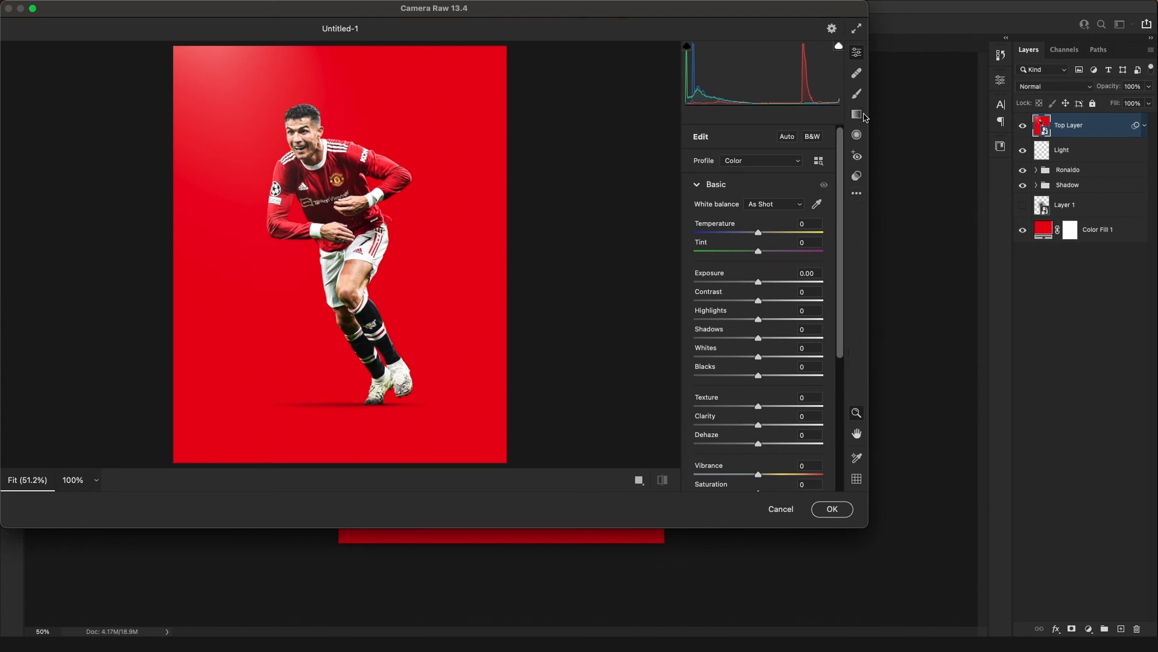
{"action": "left_click", "coordinate": [724, 183]}
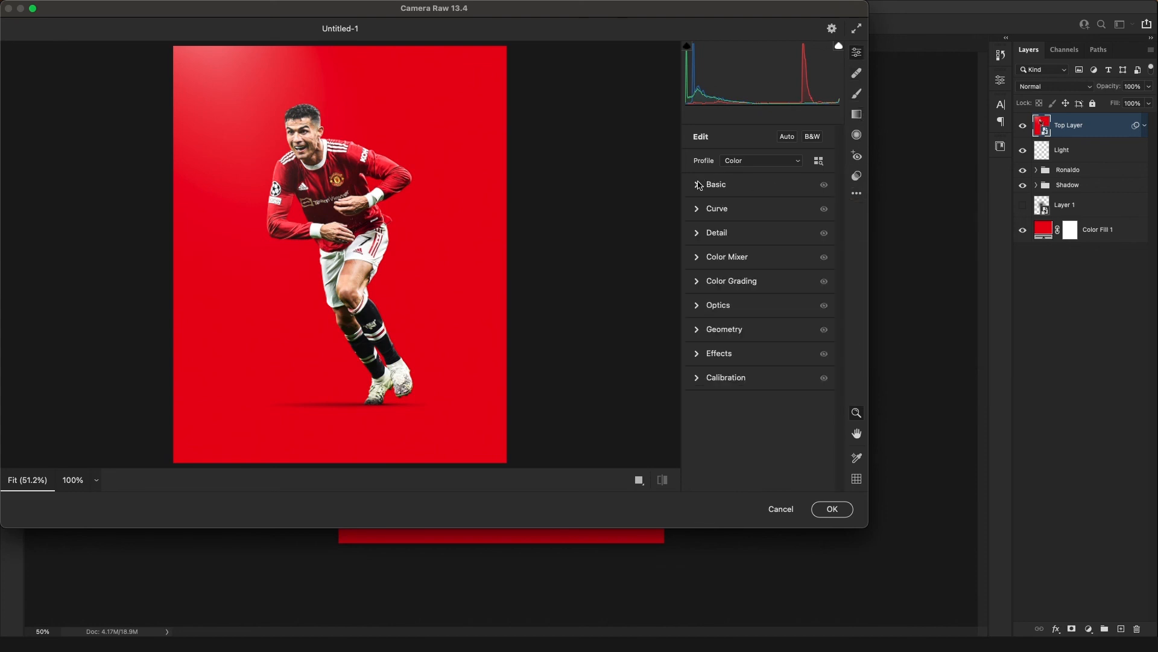
{"action": "left_click", "coordinate": [701, 355]}
{"action": "left_click_drag", "start_coordinate": [698, 384], "coordinate": [758, 385]}
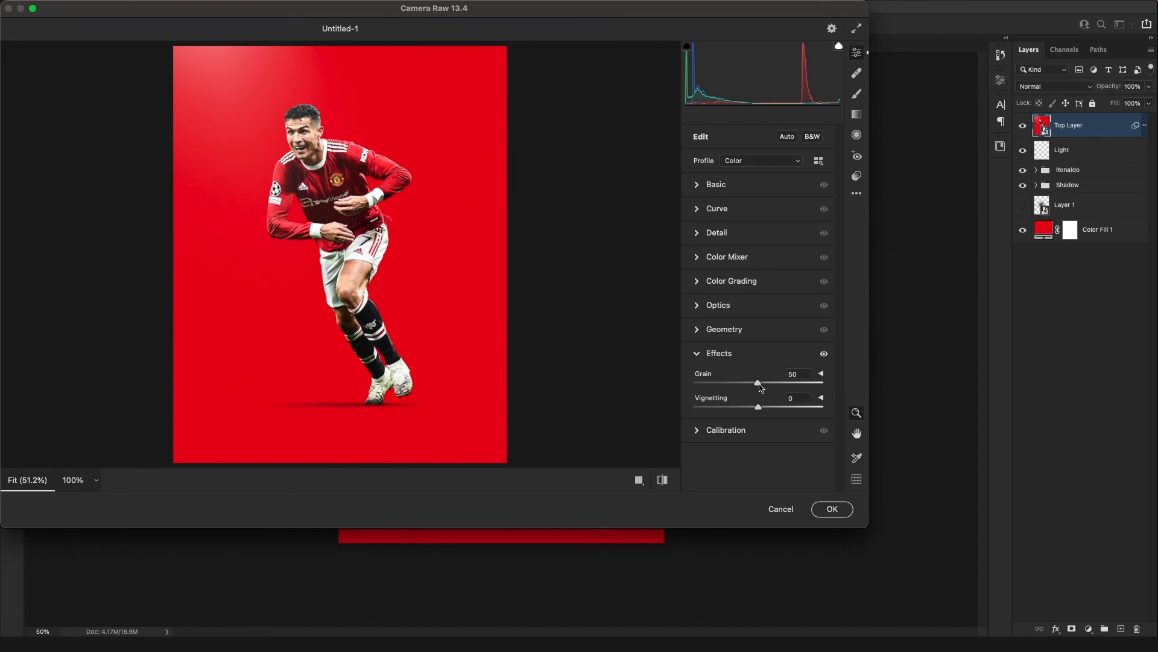
Lower the grain to a subtler amount while checking it on the player's face at 100%, and apply the Camera Raw Filter
{"action": "left_click", "coordinate": [313, 193]}
{"action": "left_click", "coordinate": [281, 151]}
{"action": "left_click", "coordinate": [284, 149]}
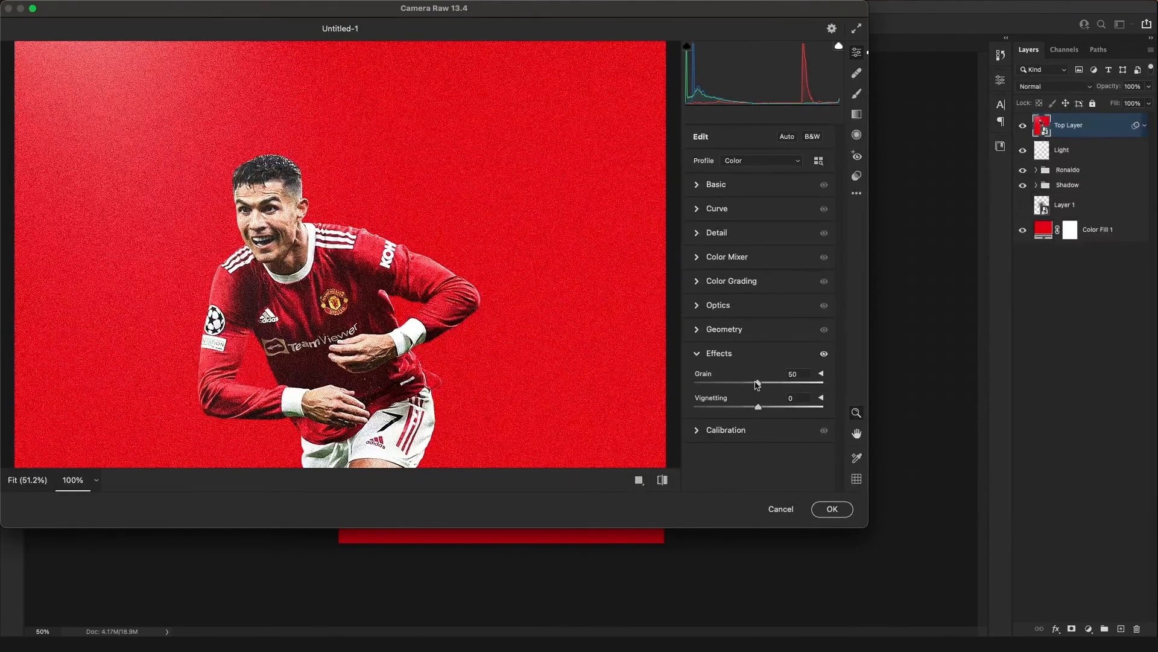
{"action": "left_click_drag", "start_coordinate": [757, 384], "coordinate": [732, 388]}
{"action": "left_click", "coordinate": [827, 509]}
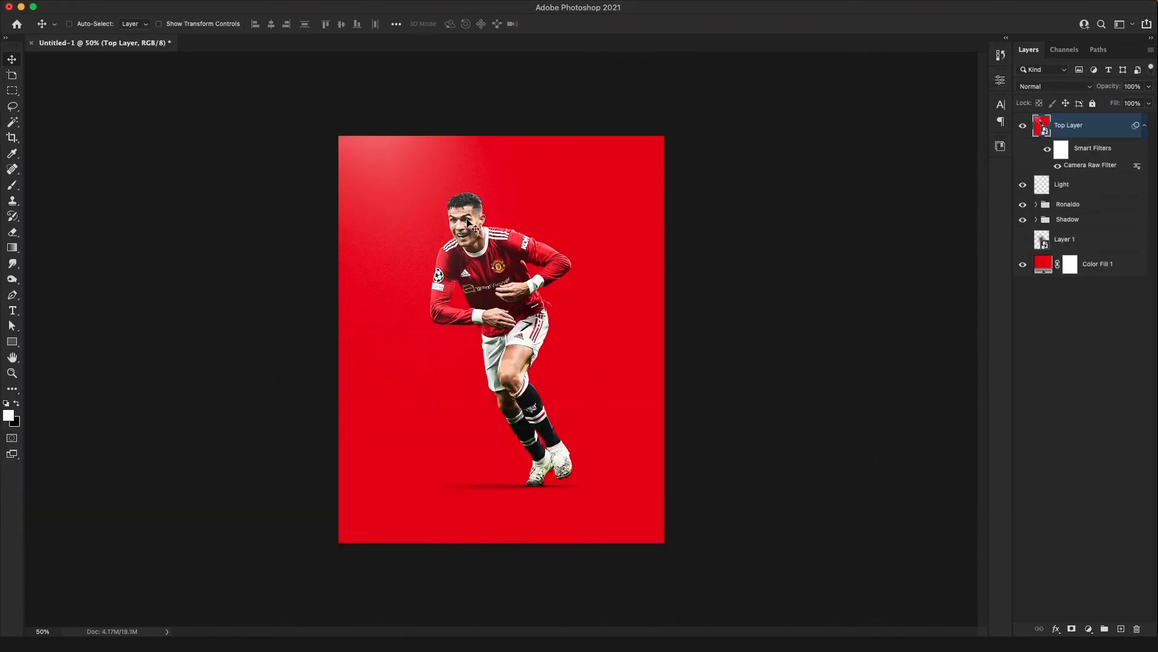